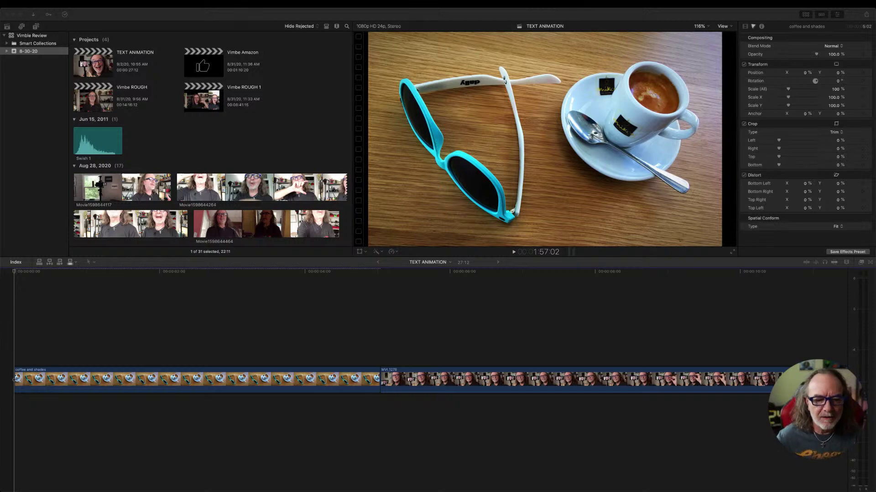
# Display the Build In/Out titles in the browser and return the playhead to the start of the timeline
pyautogui.click(575, 314)
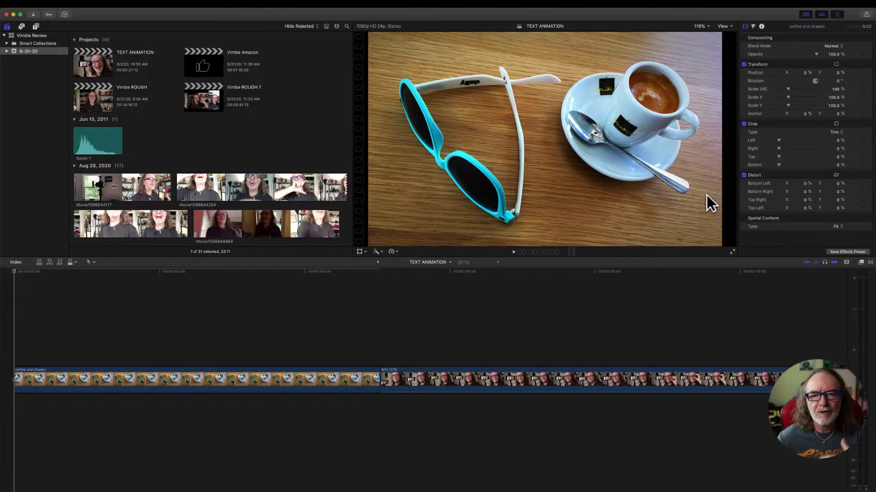
pyautogui.click(582, 285)
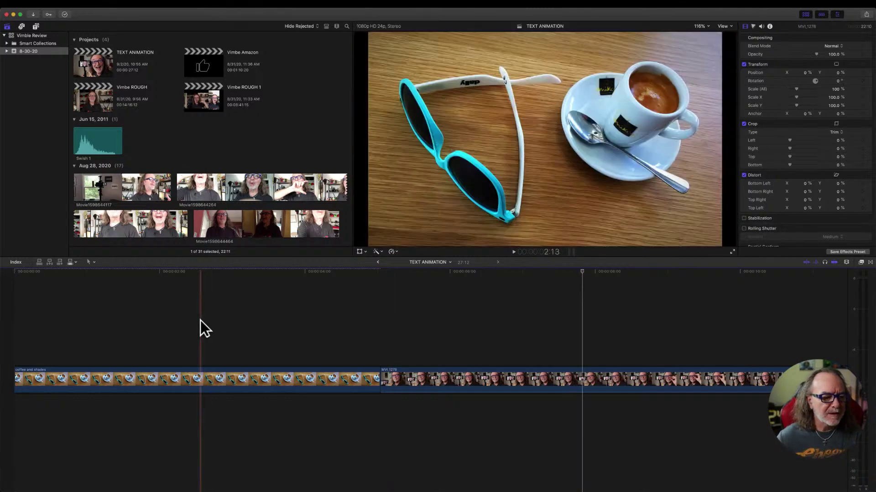
pyautogui.click(56, 314)
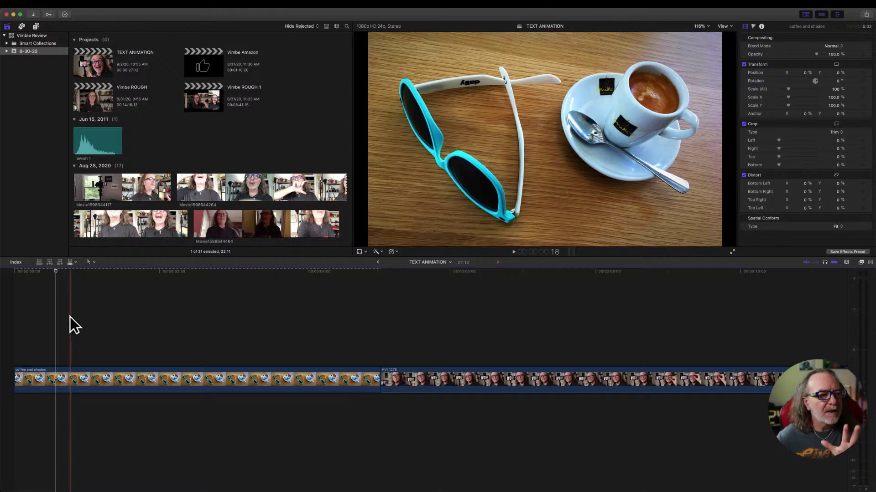
pyautogui.click(35, 26)
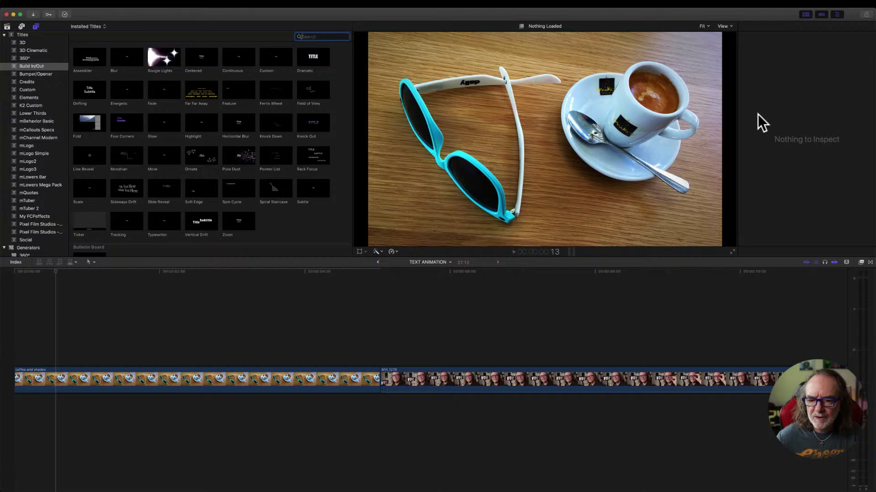
pyautogui.click(561, 103)
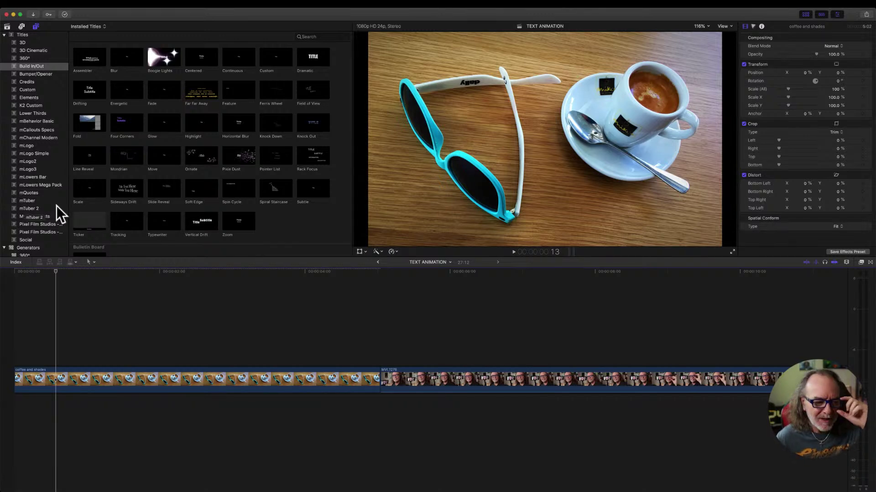
pyautogui.moveTo(58, 272); pyautogui.dragTo(14, 273)
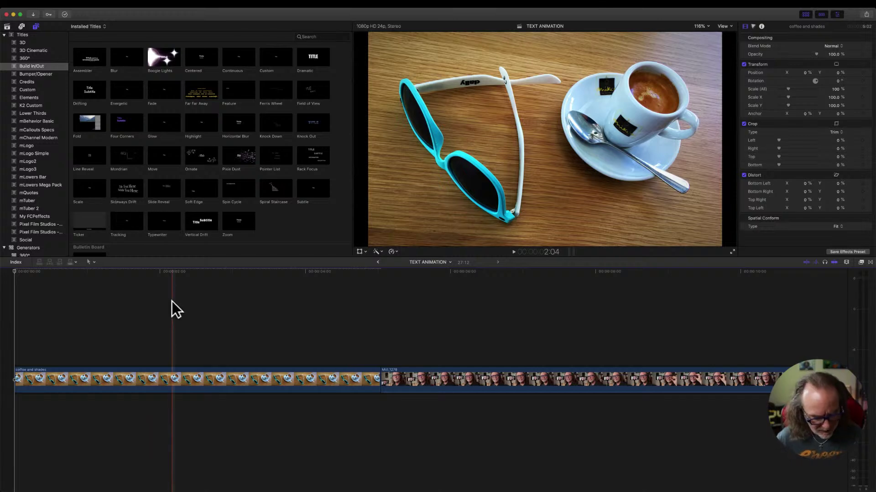
# Try a Custom title above the coffee and shades clip from about 2:05, and delete it
pyautogui.press('q')
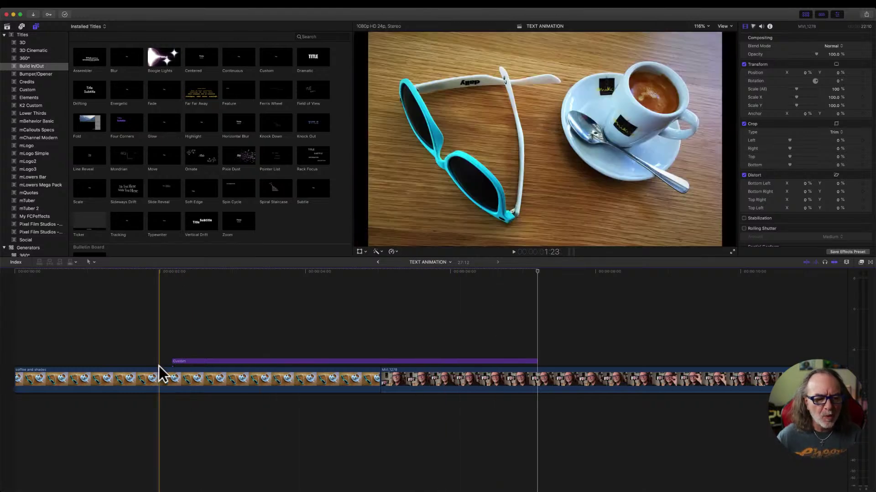
pyautogui.click(169, 340)
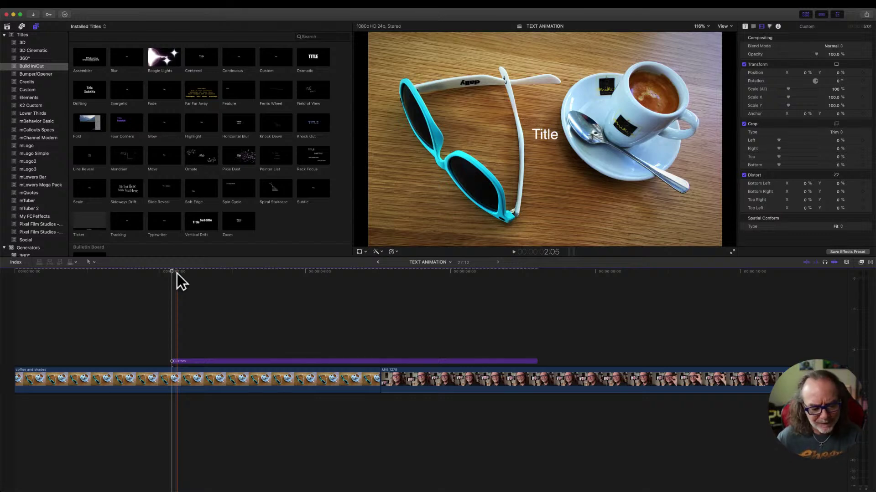
pyautogui.click(198, 360)
pyautogui.moveTo(198, 361); pyautogui.dragTo(127, 362)
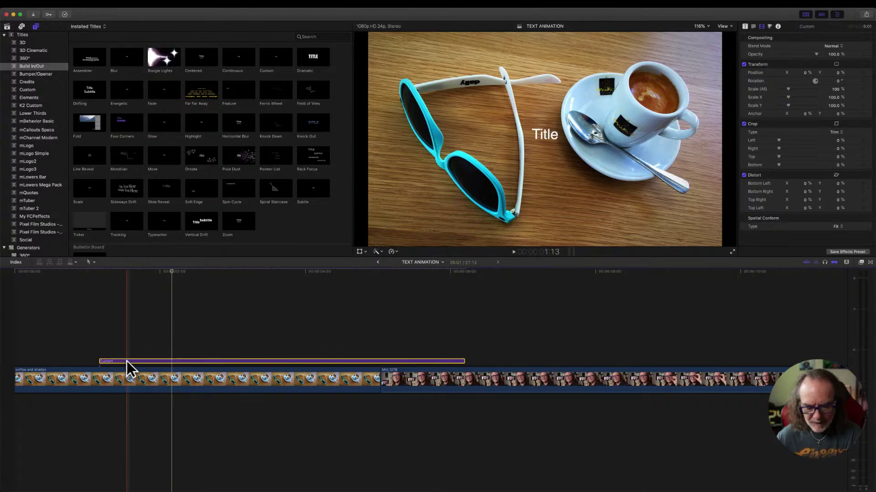
pyautogui.press('Delete')
pyautogui.moveTo(172, 270); pyautogui.dragTo(17, 390)
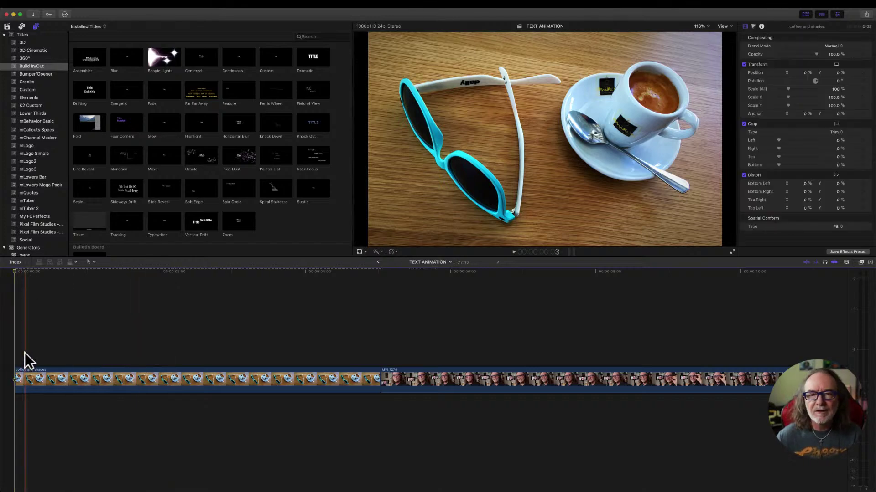
# Add a Custom title above the coffee and shades clip and line it up with the clip's start and end
pyautogui.moveTo(12, 272); pyautogui.dragTo(124, 297)
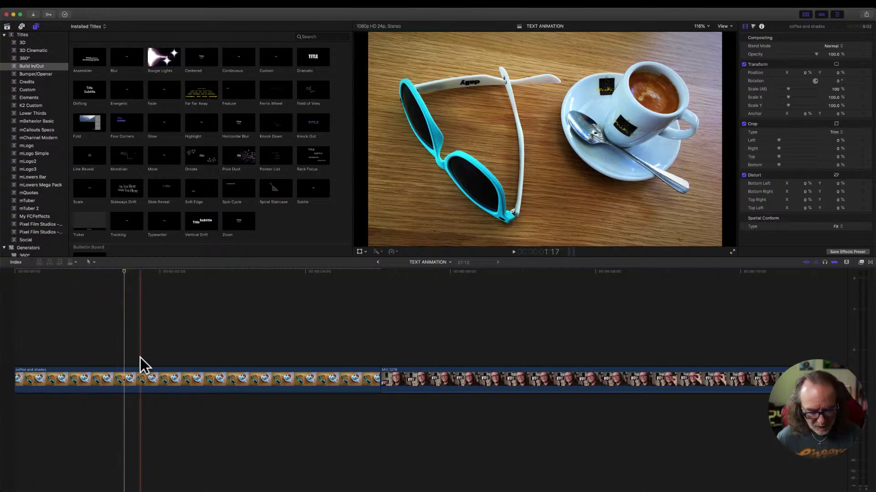
pyautogui.press('q')
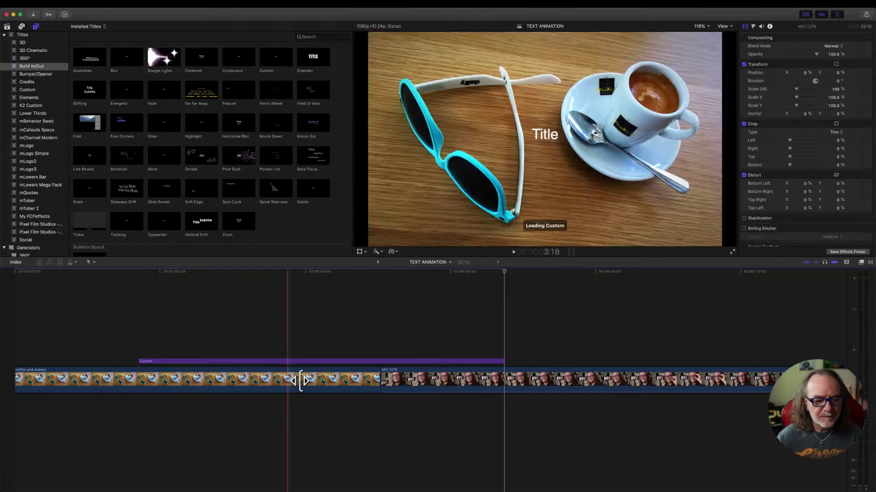
pyautogui.moveTo(502, 361)
pyautogui.mouseDown()
pyautogui.moveTo(377, 358)
pyautogui.moveTo(503, 358)
pyautogui.mouseUp()
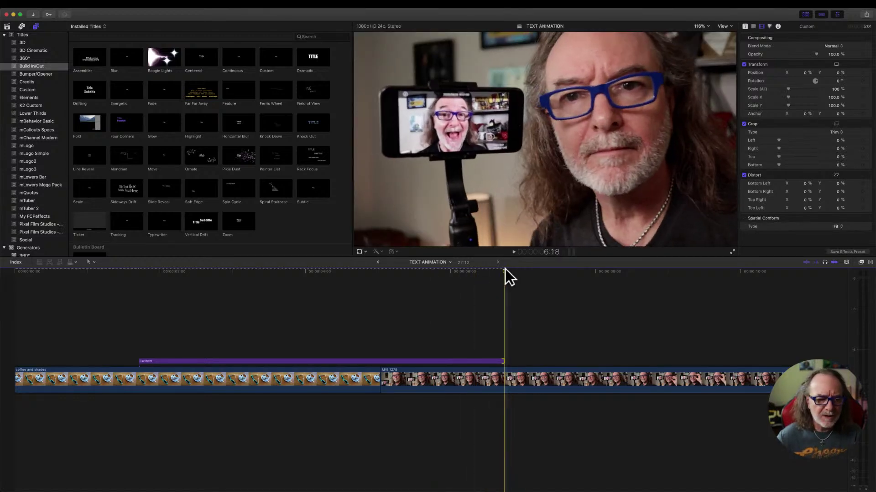
pyautogui.moveTo(504, 275); pyautogui.dragTo(325, 291)
pyautogui.moveTo(289, 360); pyautogui.dragTo(165, 362)
pyautogui.moveTo(381, 362)
pyautogui.mouseDown()
pyautogui.moveTo(483, 363)
pyautogui.moveTo(363, 358)
pyautogui.moveTo(378, 361)
pyautogui.mouseUp()
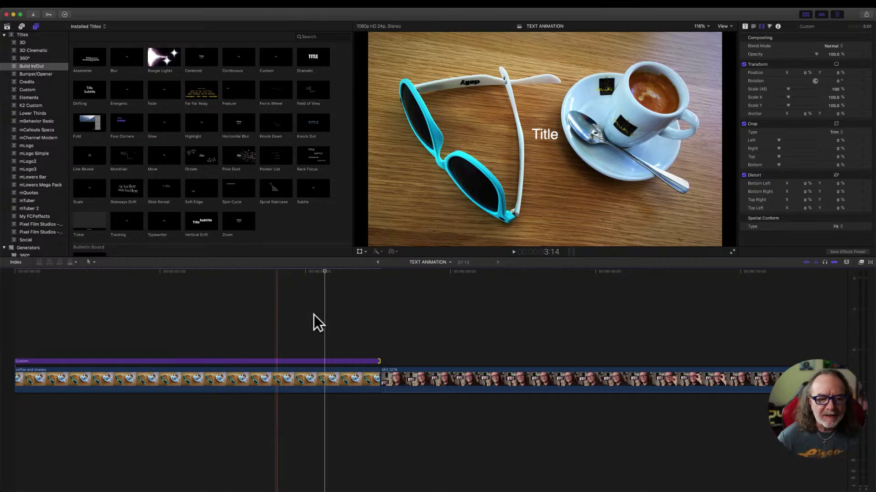
# Park the playhead at 2:02 within the Custom title and select the title
pyautogui.click(223, 282)
pyautogui.click(208, 361)
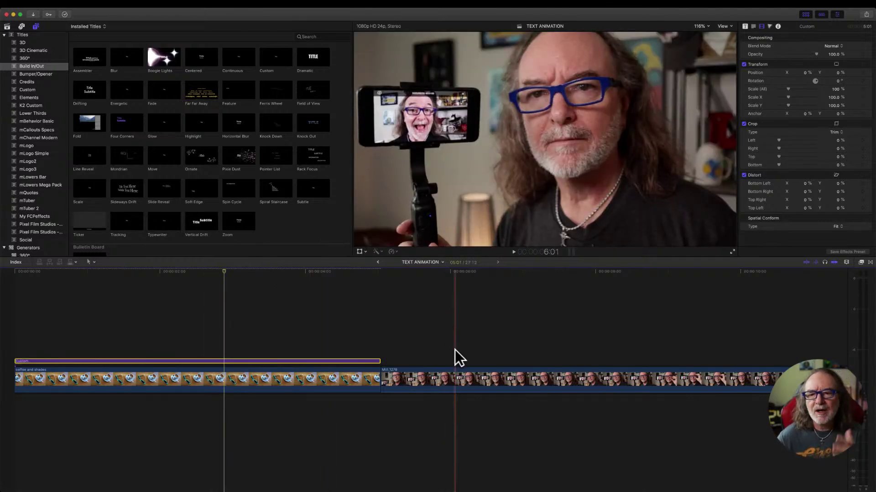
pyautogui.click(167, 325)
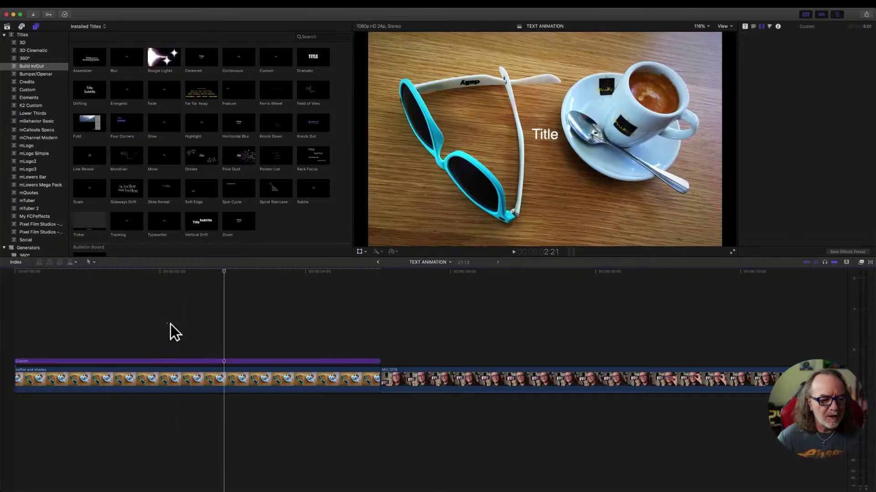
pyautogui.click(187, 362)
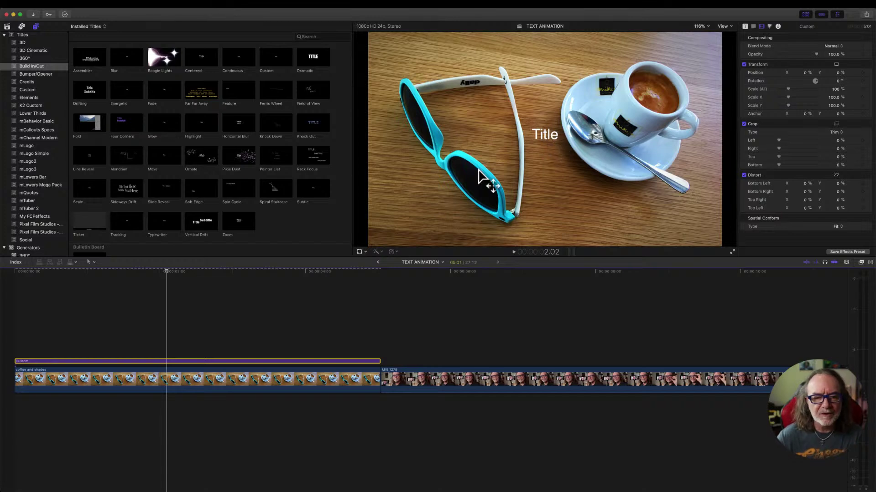
# Compare selecting the coffee and shades clip with selecting the Custom title, toggling skimming off and on
pyautogui.click(227, 380)
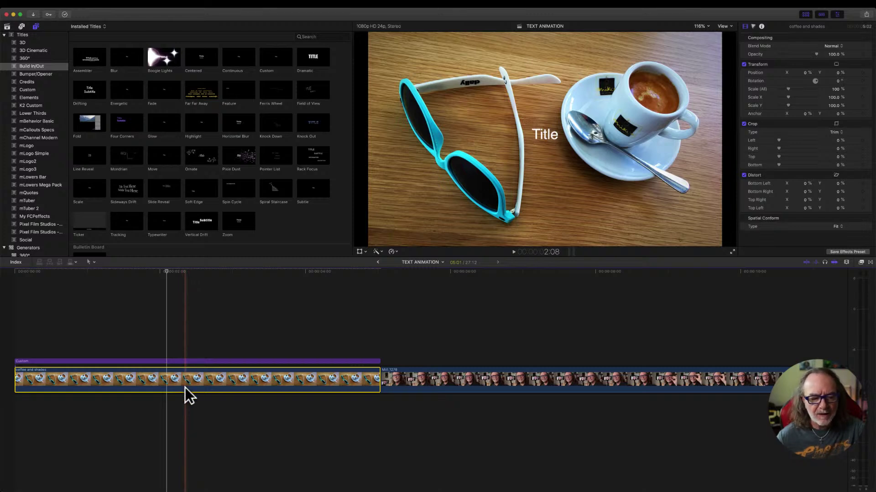
pyautogui.click(190, 361)
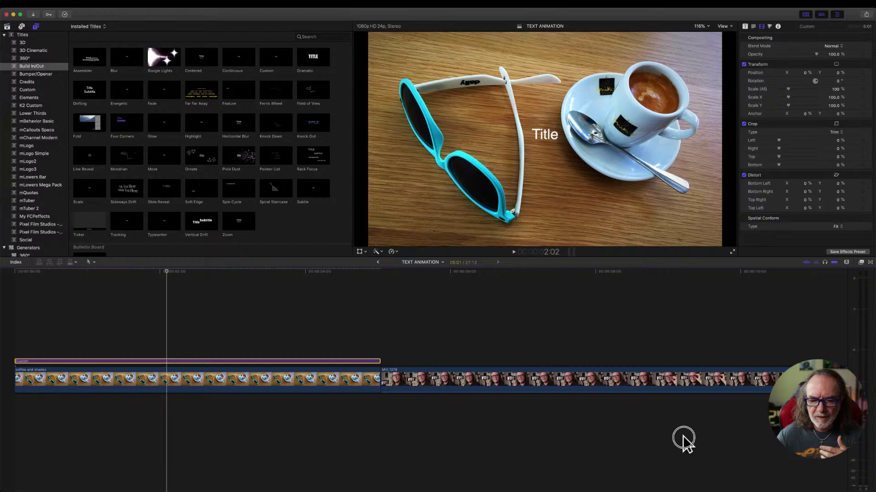
pyautogui.press('s')
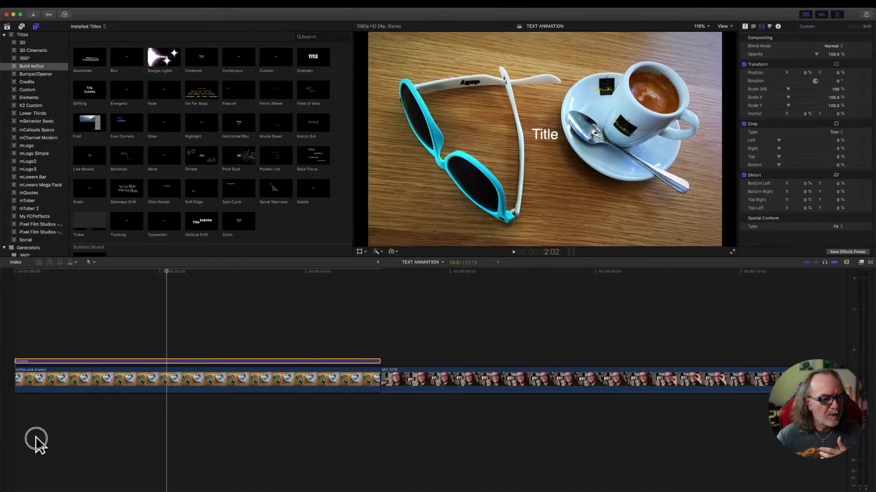
pyautogui.press('s')
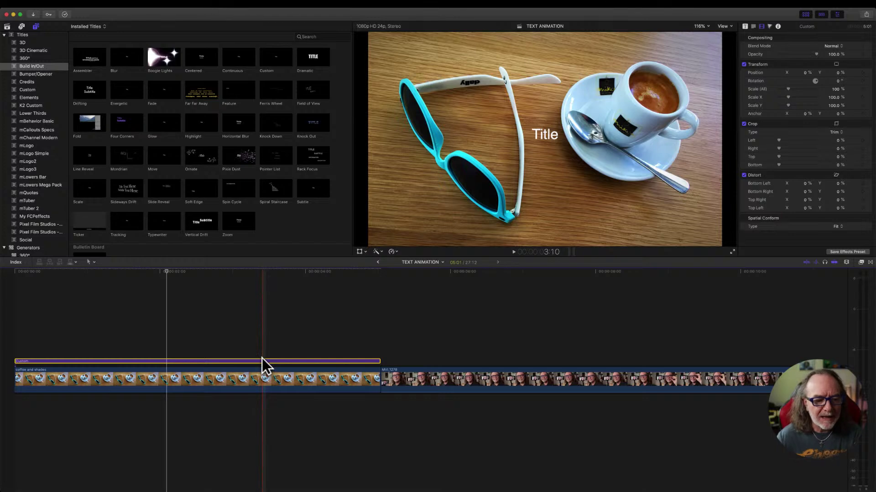
pyautogui.click(260, 380)
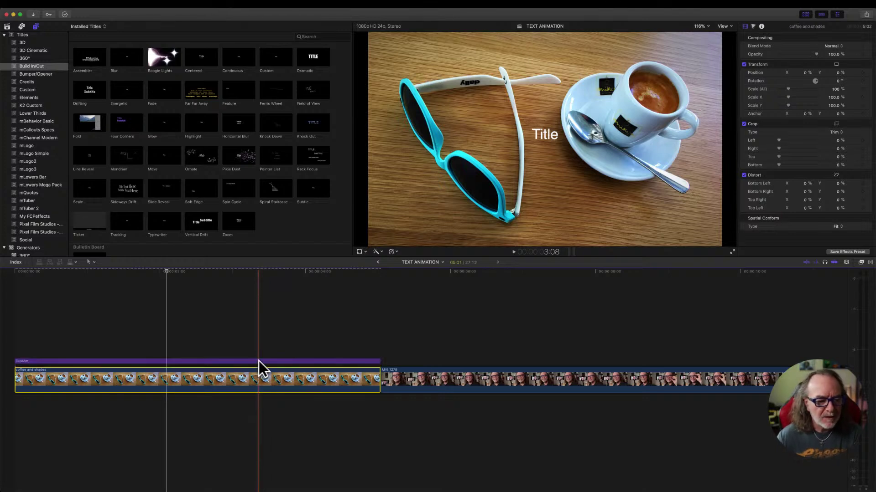
# Select the Custom title and reposition its text in the viewer to about X 2 px, Y -25 px
pyautogui.click(259, 361)
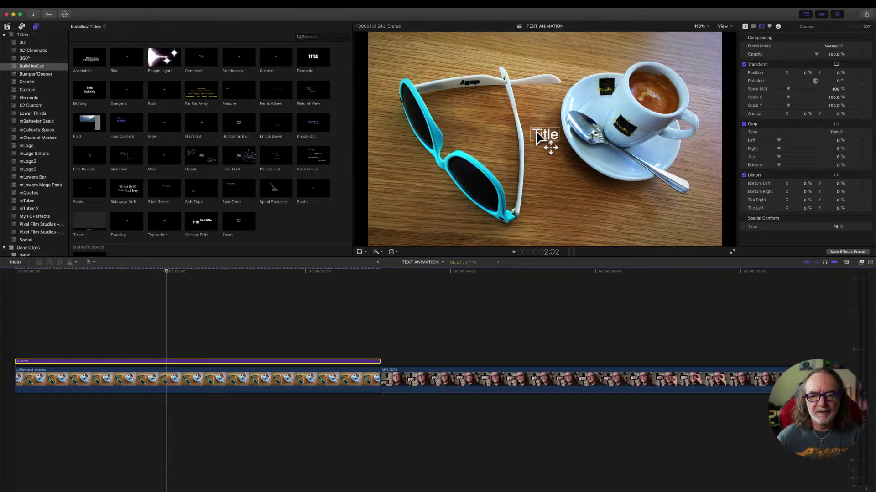
pyautogui.moveTo(542, 132)
pyautogui.mouseDown()
pyautogui.moveTo(552, 122)
pyautogui.moveTo(547, 139)
pyautogui.moveTo(562, 120)
pyautogui.moveTo(564, 129)
pyautogui.moveTo(558, 144)
pyautogui.moveTo(544, 140)
pyautogui.moveTo(541, 120)
pyautogui.mouseUp()
pyautogui.doubleClick(543, 141)
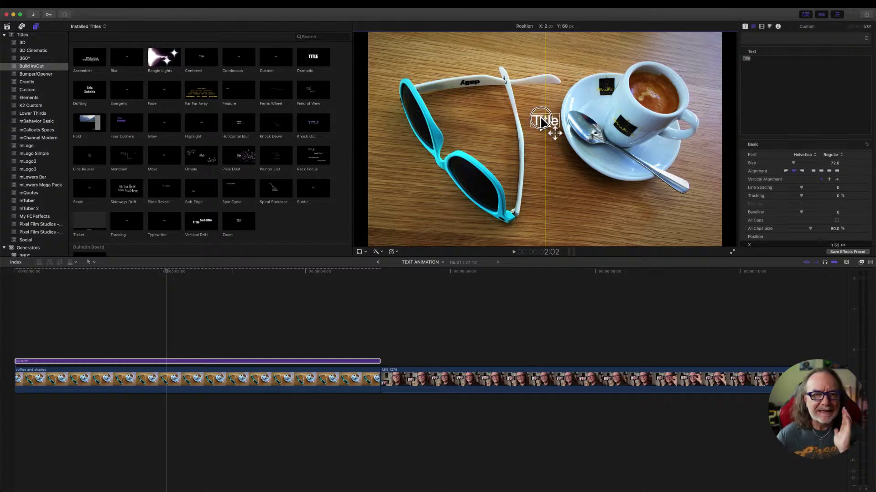
pyautogui.moveTo(542, 120); pyautogui.dragTo(543, 135)
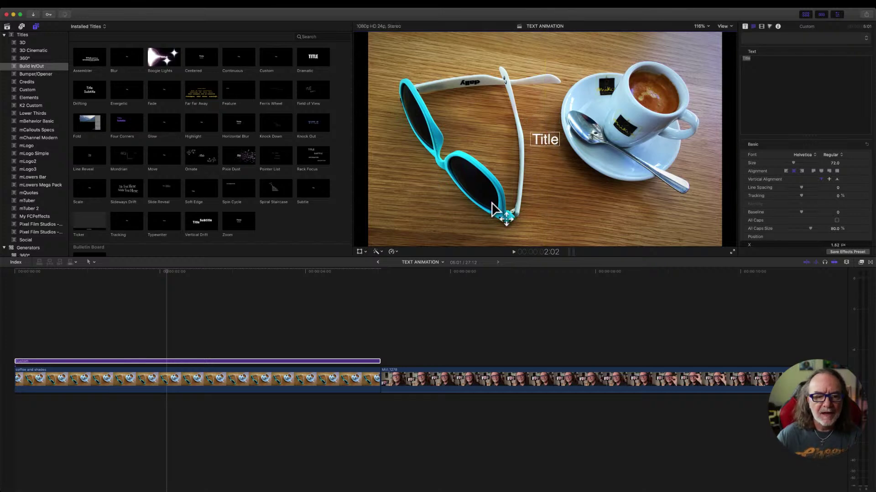
# Turn on the Transform on-screen controls for the Custom title and close them again
pyautogui.click(365, 251)
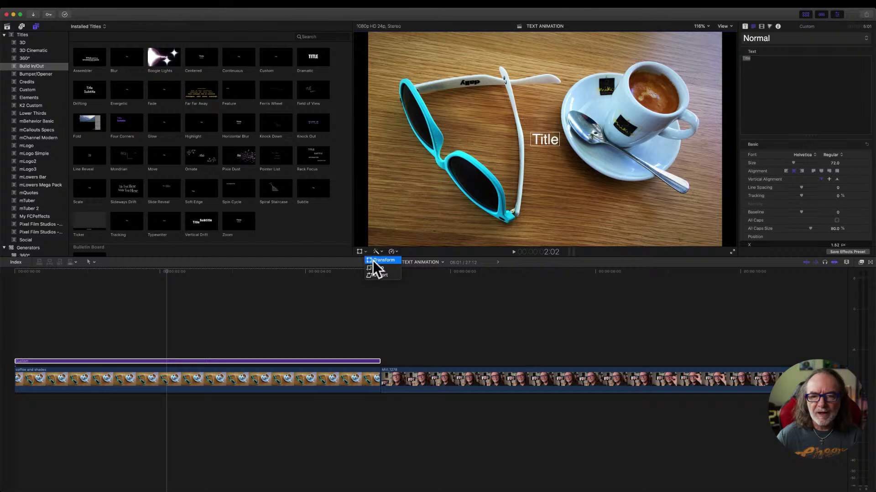
pyautogui.press('Return')
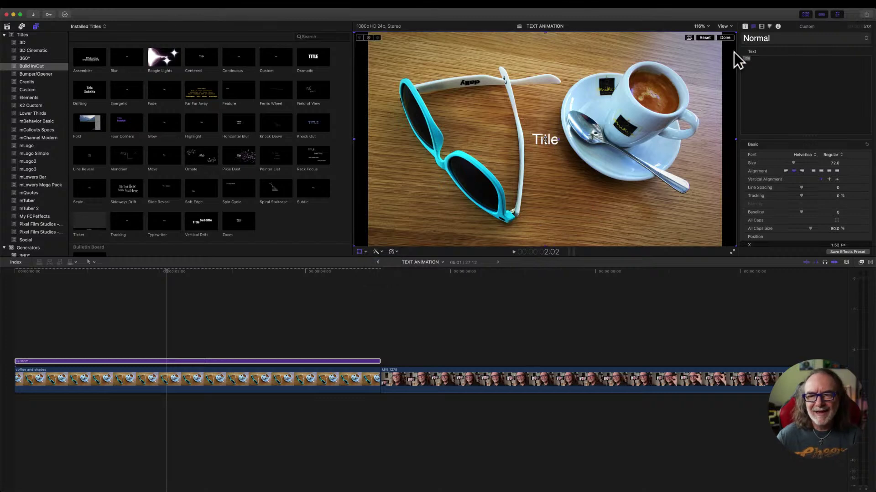
pyautogui.click(725, 38)
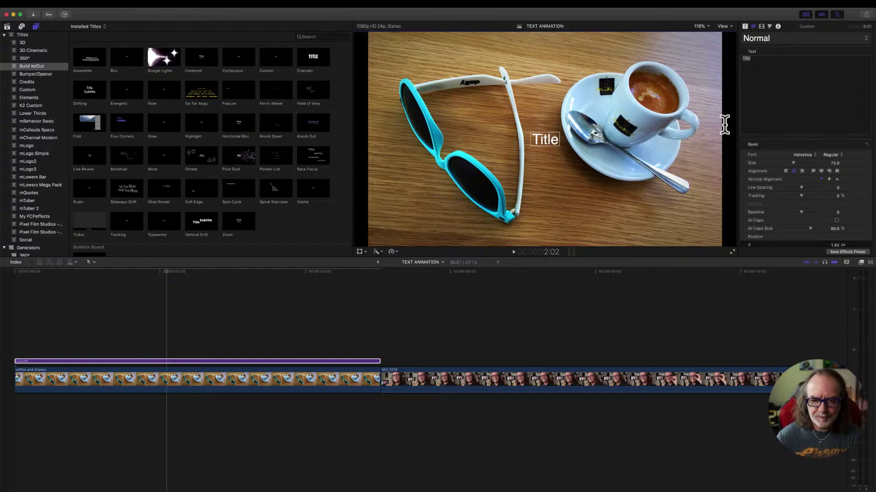
# Examine the Custom title's published parameters, text formatting and video properties in the inspector
pyautogui.click(548, 139)
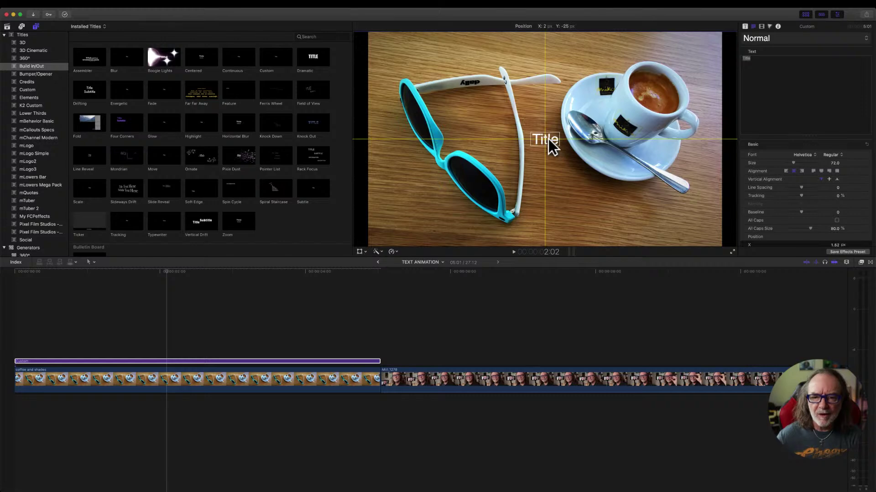
pyautogui.click(365, 361)
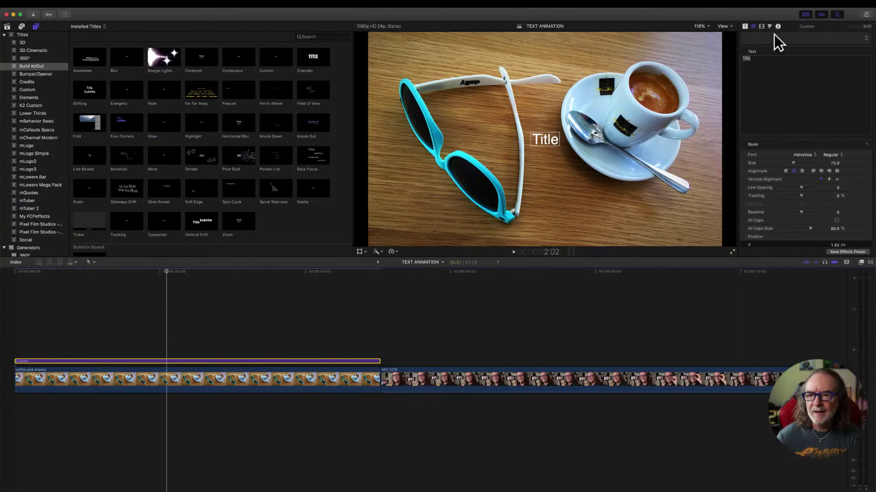
pyautogui.click(746, 26)
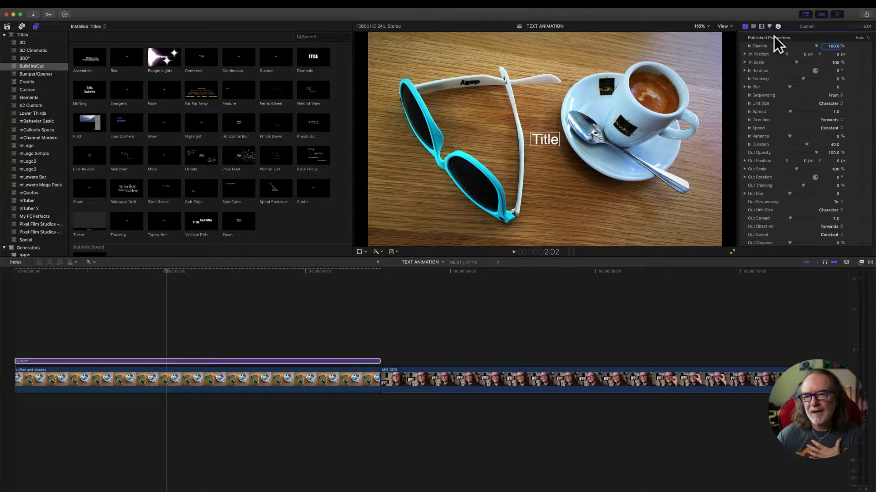
pyautogui.click(755, 25)
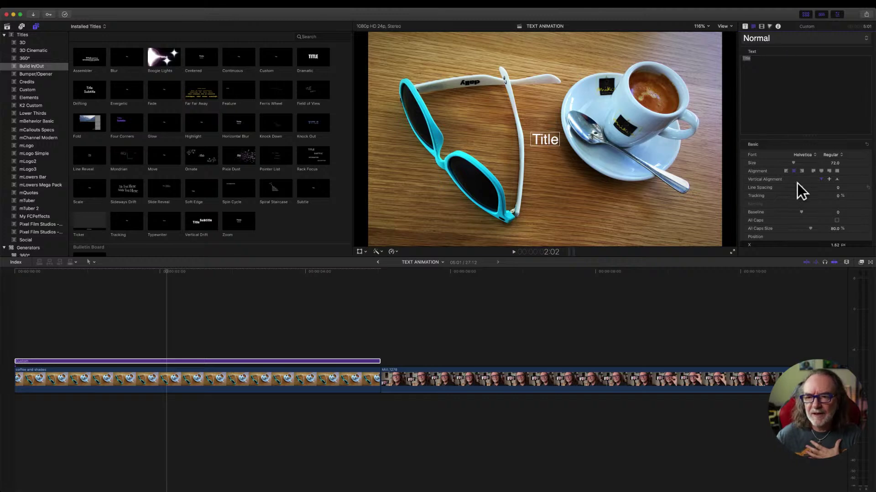
pyautogui.click(761, 26)
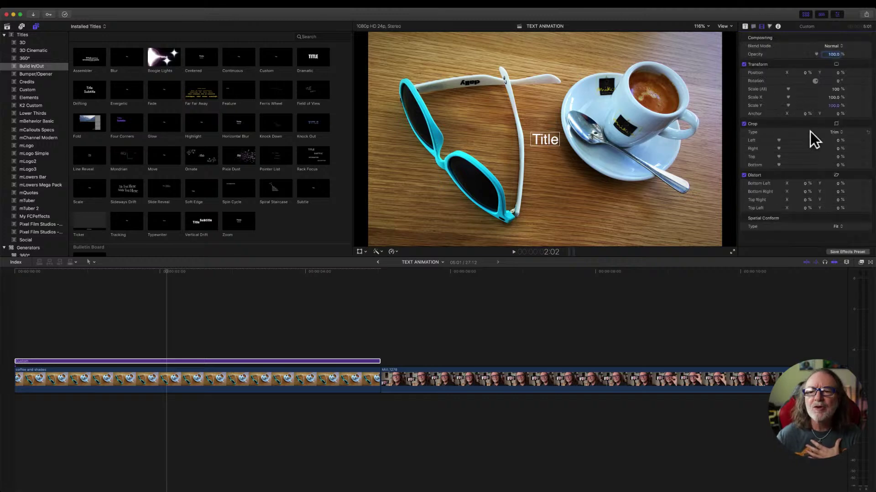
# Preview a range of typefaces on the Custom title's text from its font list
pyautogui.click(753, 27)
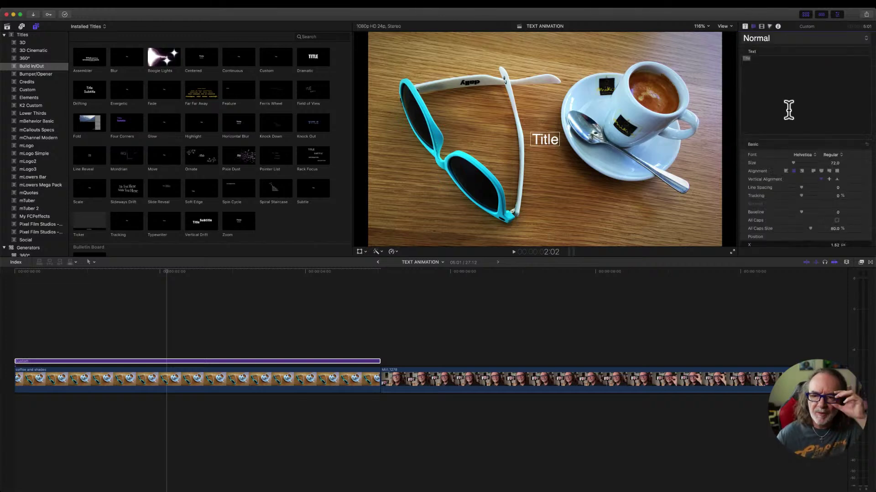
pyautogui.click(804, 152)
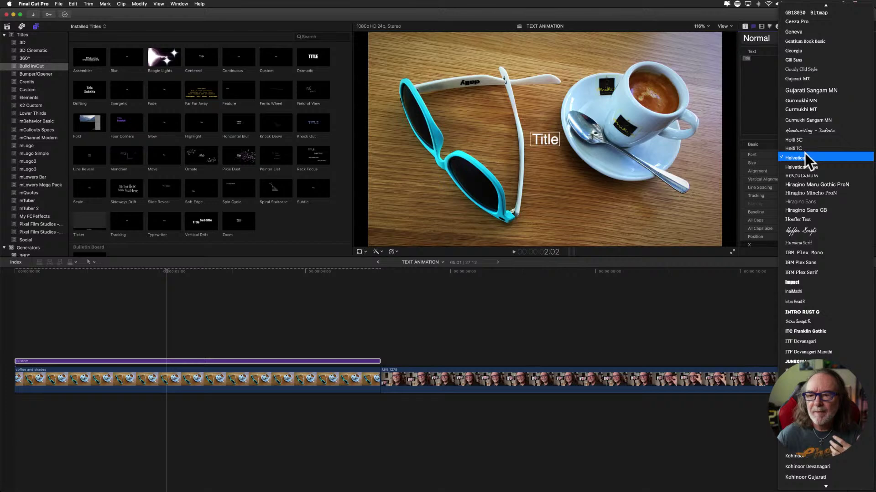
pyautogui.scroll(15, 805, 152)
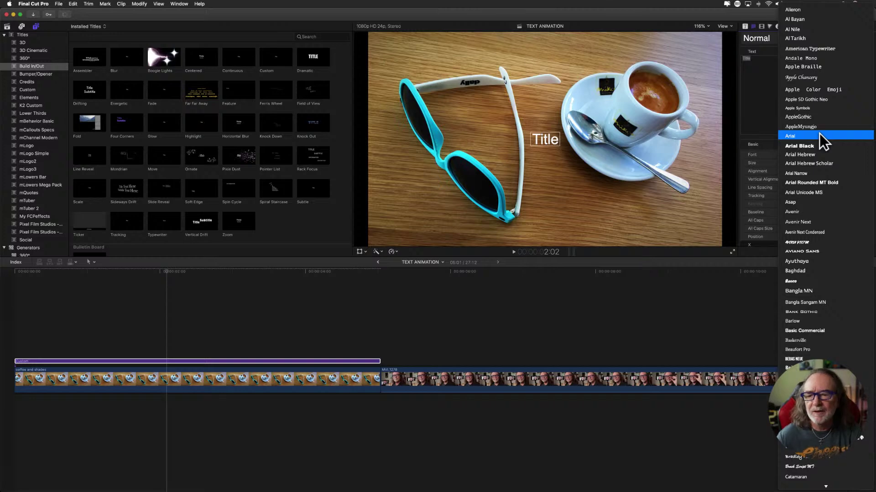
pyautogui.scroll(-5, 819, 142)
pyautogui.scroll(-8, 821, 143)
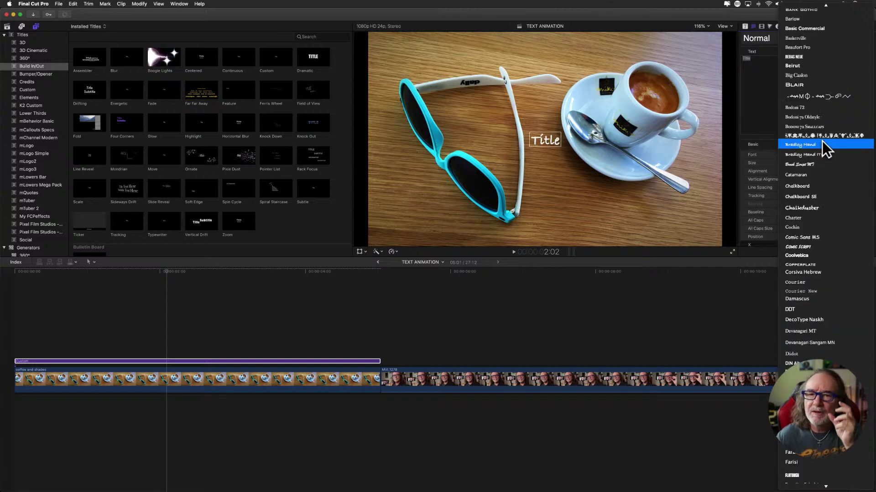
pyautogui.scroll(-6, 821, 141)
pyautogui.scroll(-10, 821, 141)
pyautogui.scroll(-12, 822, 141)
pyautogui.scroll(-14, 823, 142)
pyautogui.scroll(20, 823, 143)
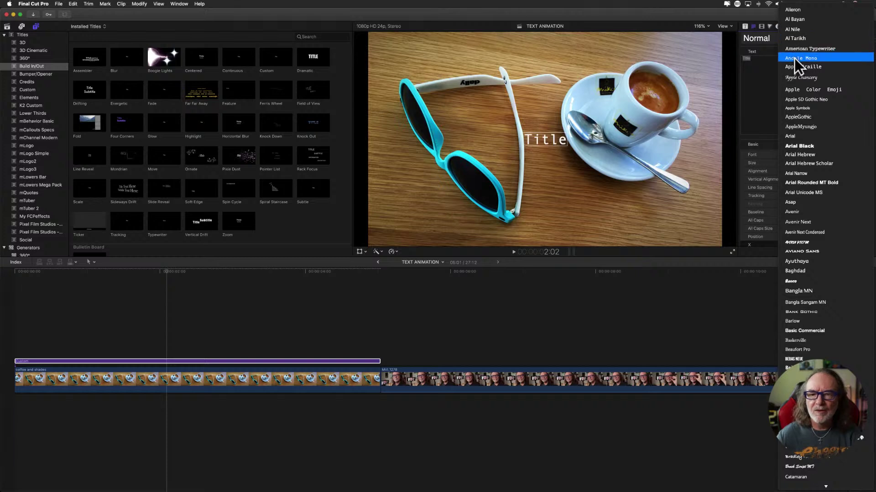
pyautogui.scroll(-2, 795, 58)
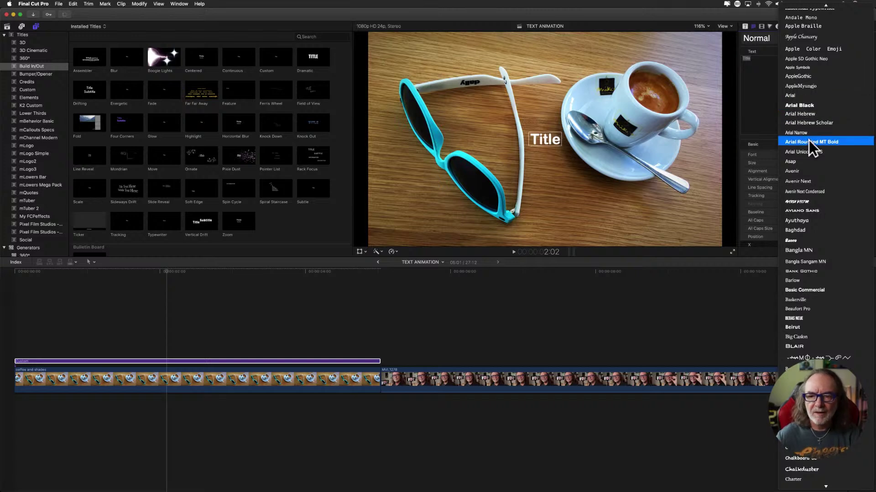
pyautogui.scroll(-3, 808, 141)
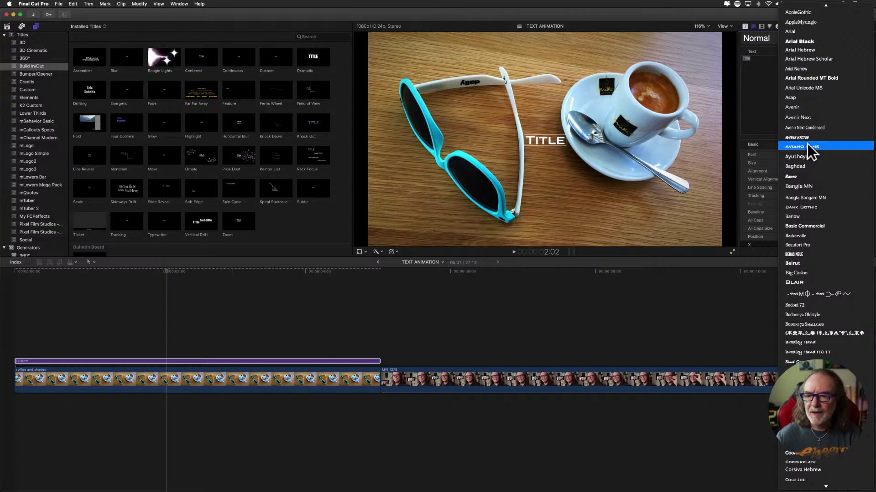
pyautogui.scroll(-2, 808, 144)
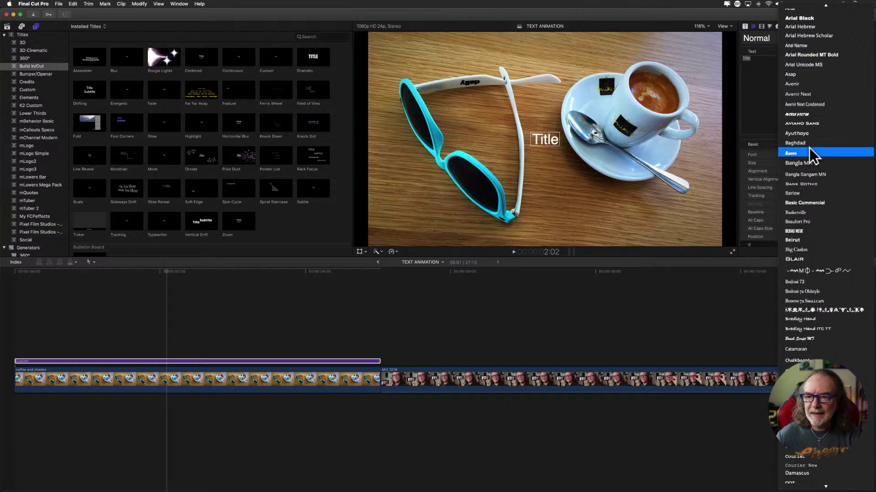
pyautogui.scroll(-5, 808, 181)
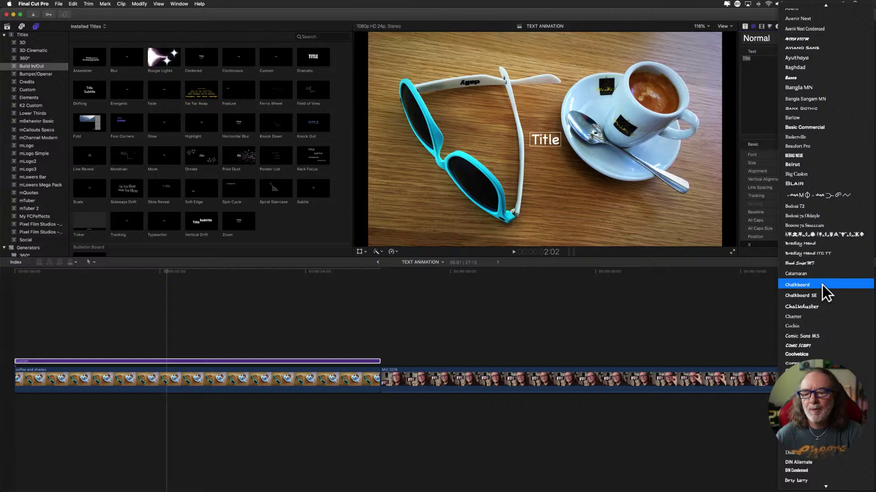
pyautogui.scroll(-5, 821, 288)
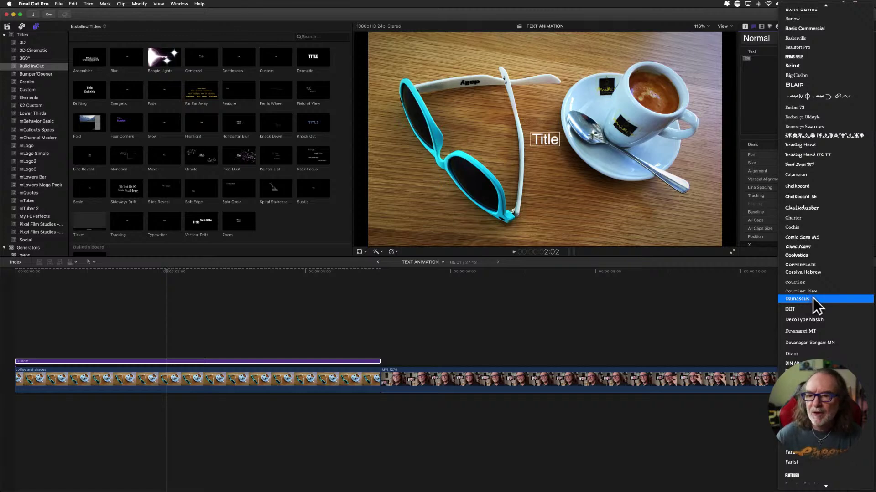
# Try Basic Commercial Bold at size 112 on the Custom title, and undo the font and size changes
pyautogui.scroll(4, 813, 298)
pyautogui.click(812, 112)
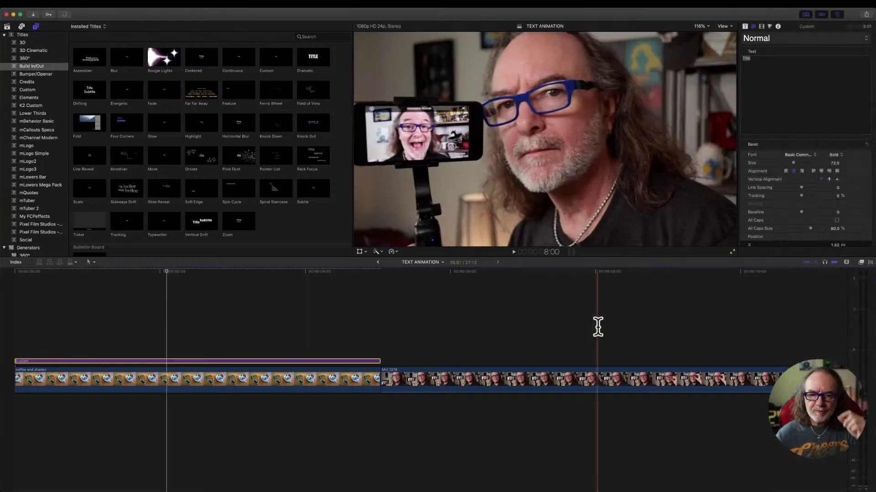
pyautogui.click(176, 316)
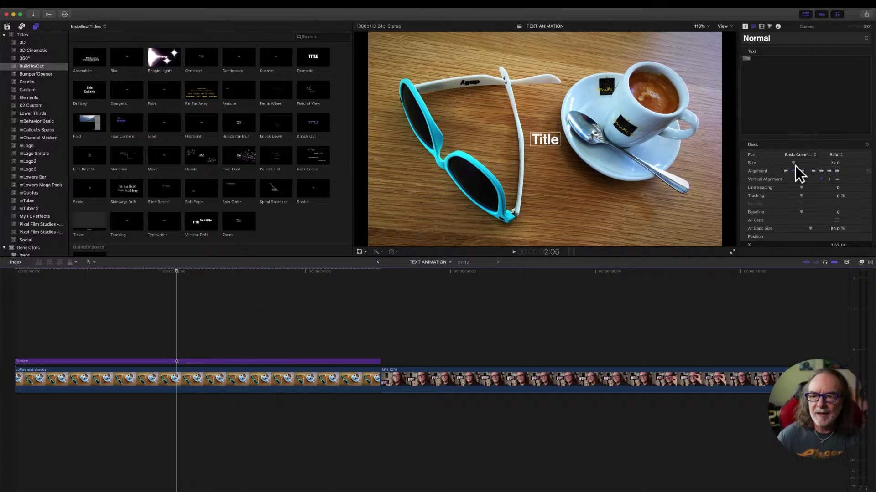
pyautogui.moveTo(793, 162)
pyautogui.mouseDown()
pyautogui.moveTo(817, 166)
pyautogui.moveTo(797, 167)
pyautogui.mouseUp()
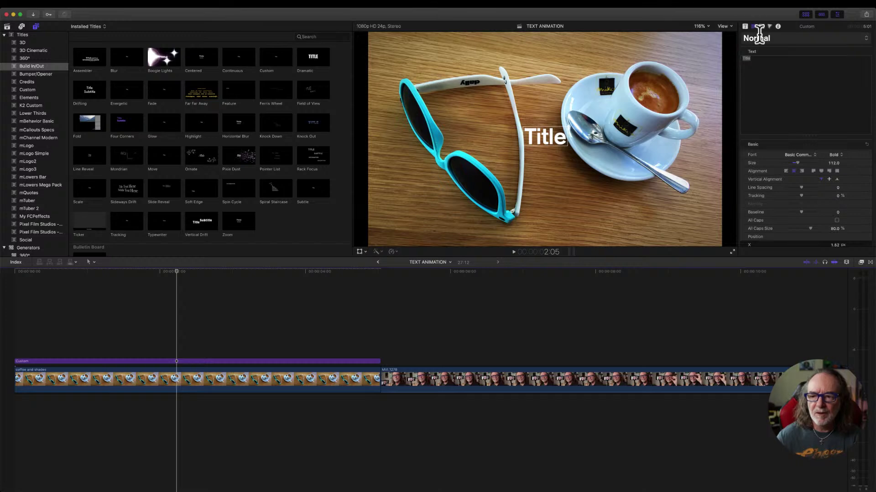
pyautogui.press('super+z')
pyautogui.press('super+z')
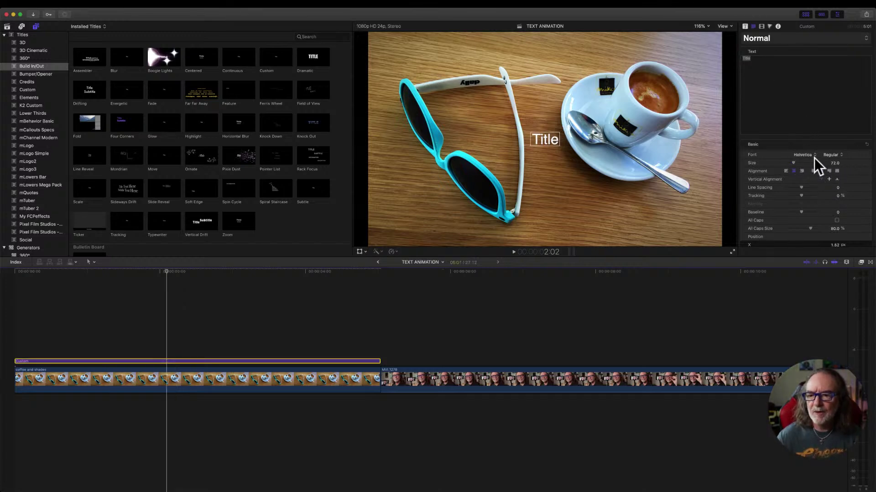
# Set the Custom title's font to Basic Commercial Bold
pyautogui.click(809, 155)
pyautogui.scroll(10, 810, 155)
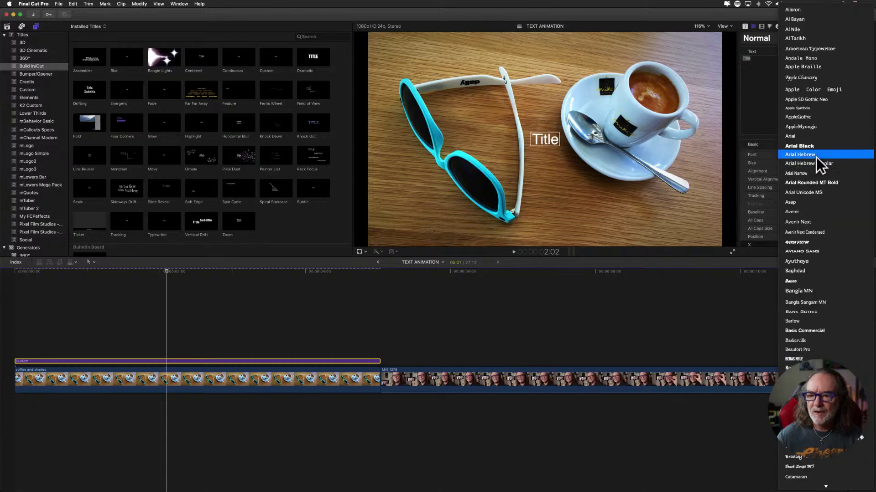
pyautogui.click(796, 330)
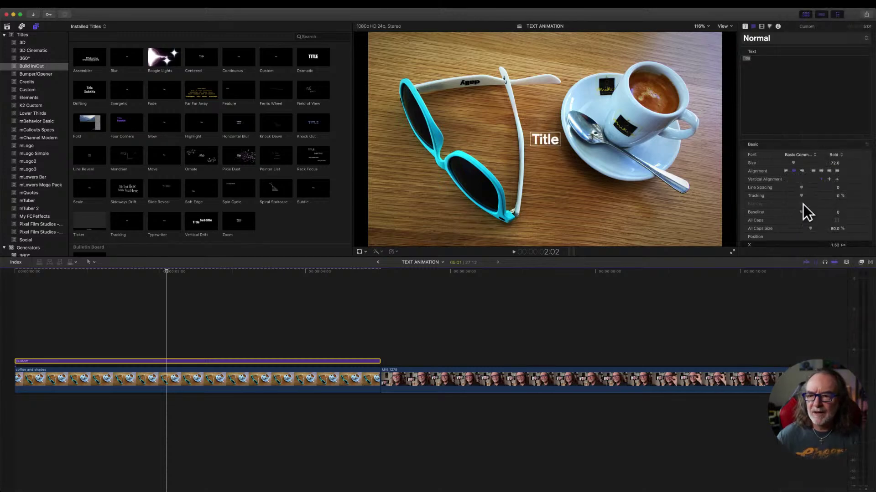
# Scale the whole Custom title to about 164% with its Transform video property
pyautogui.click(761, 26)
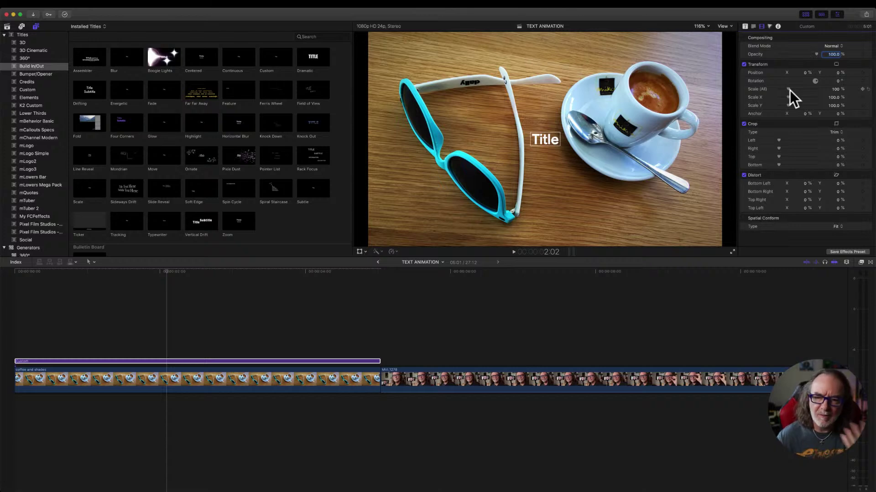
pyautogui.moveTo(788, 87); pyautogui.dragTo(794, 89)
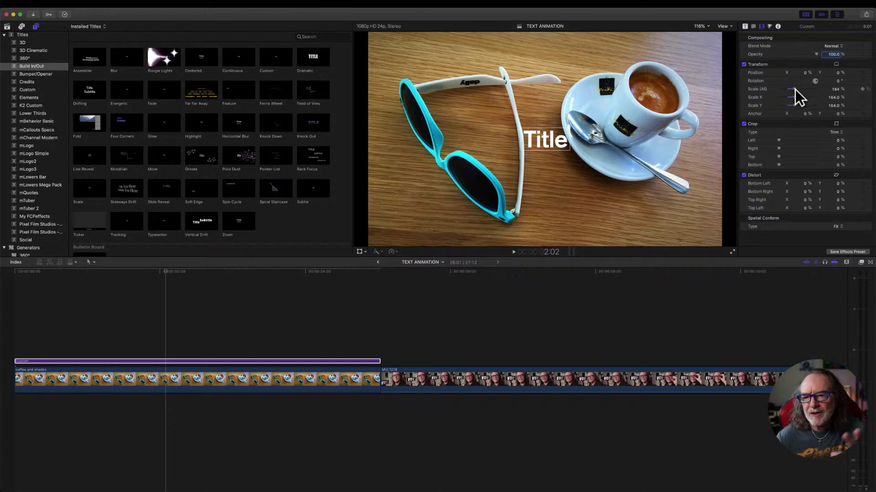
pyautogui.moveTo(552, 137); pyautogui.dragTo(563, 154)
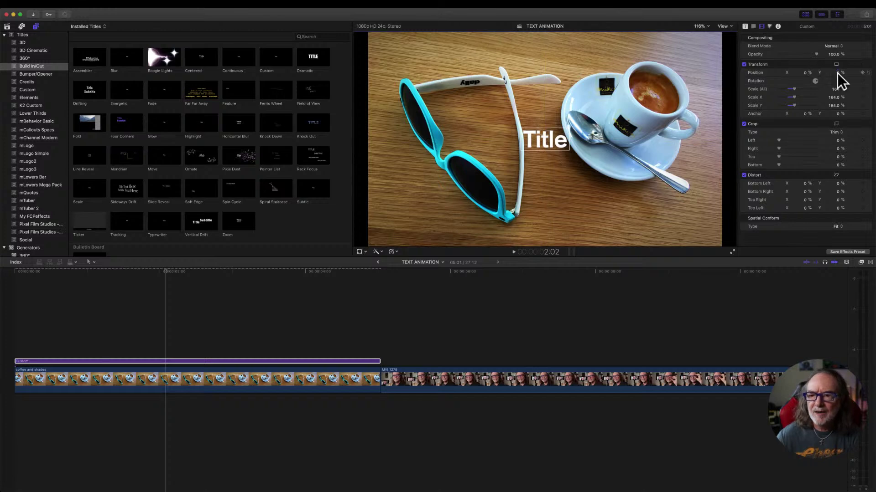
# Try shifting the Custom title's Transform position to about X -24.5, Y 1.8, and reset the position
pyautogui.moveTo(838, 73); pyautogui.dragTo(804, 73)
pyautogui.click(806, 72)
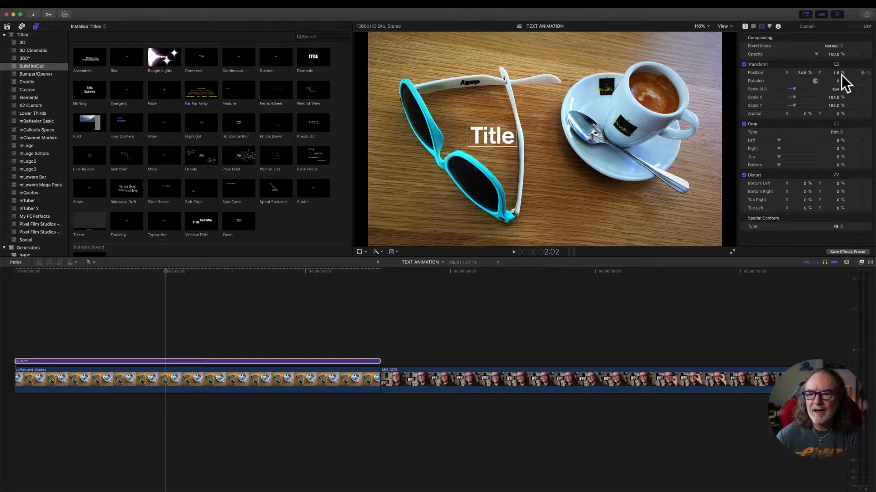
pyautogui.click(869, 73)
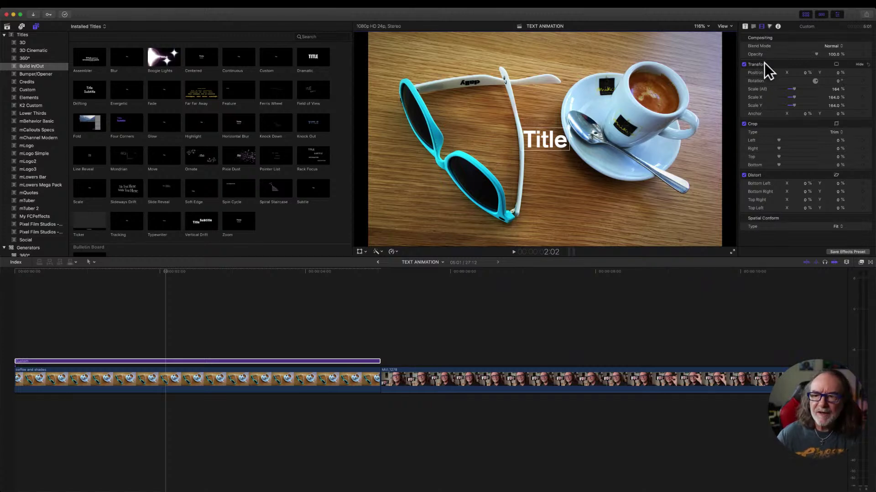
# Review the Custom title's opacity control and its text formatting parameters
pyautogui.moveTo(815, 54); pyautogui.dragTo(841, 56)
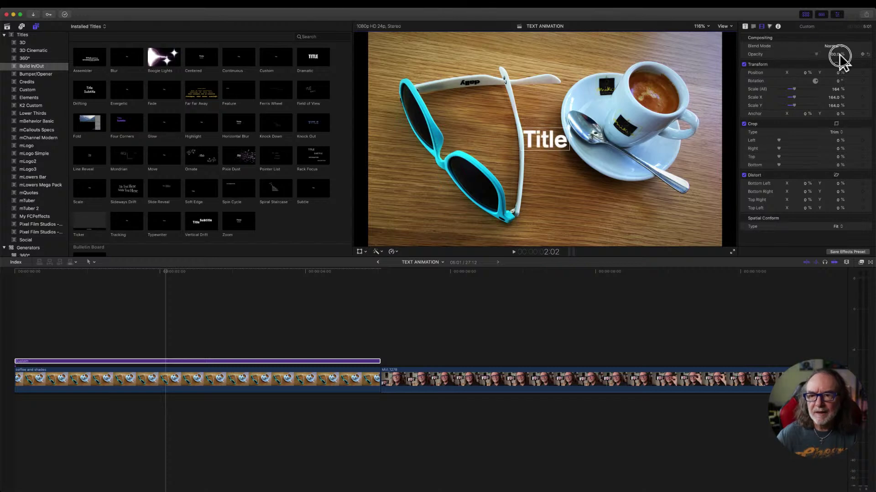
pyautogui.click(753, 26)
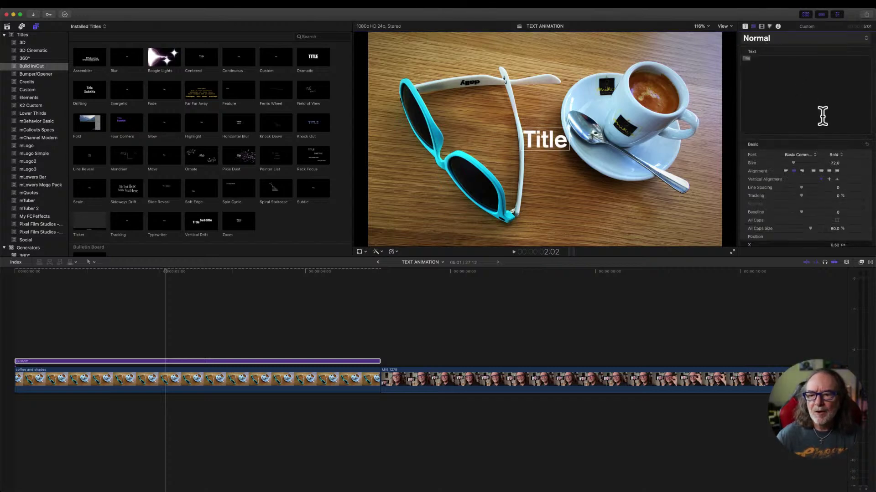
pyautogui.scroll(-3, 828, 154)
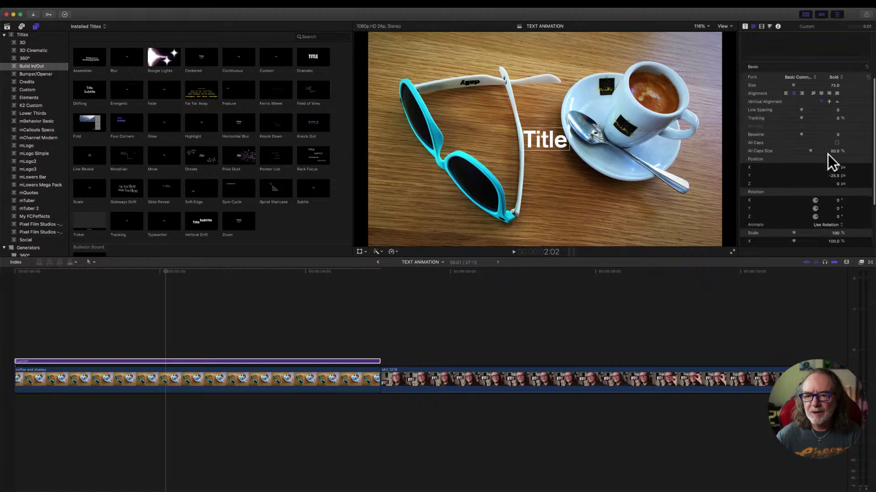
pyautogui.scroll(4, 827, 155)
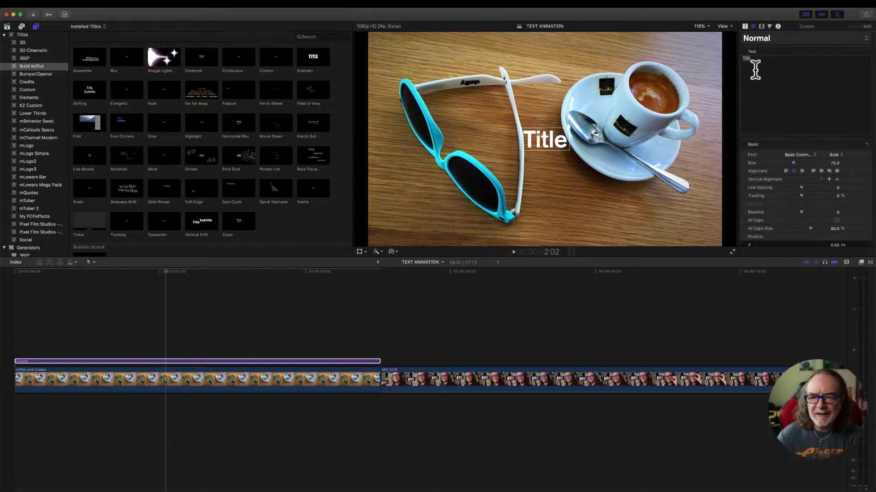
# Try replacing the Custom title's placeholder text with "HELLO" and undo the text edit
pyautogui.doubleClick(754, 58)
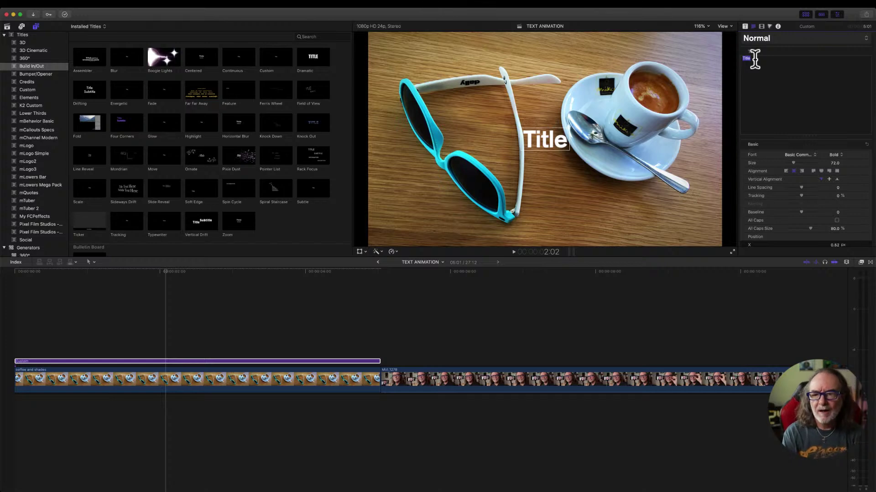
pyautogui.write('HELLO')
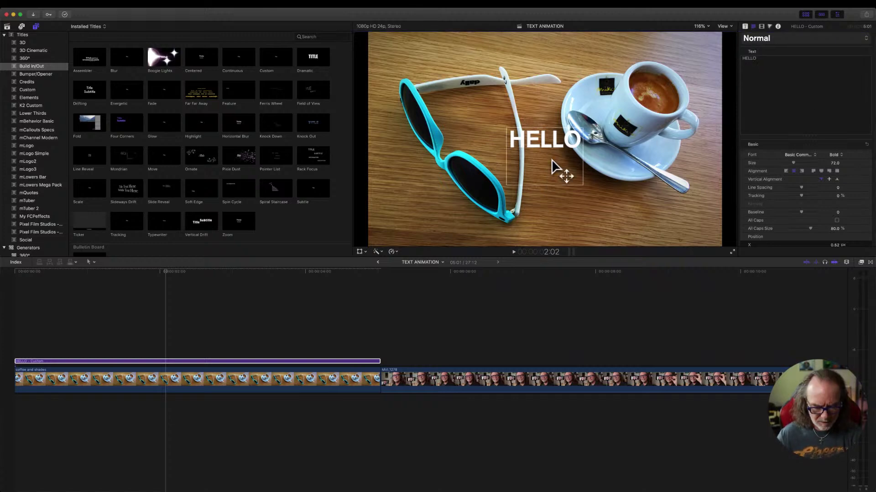
pyautogui.press('super+z')
# Replace the Custom title's placeholder text with "Hello" on a single line
pyautogui.doubleClick(752, 58)
pyautogui.write('HELLO')
pyautogui.press('BackSpace')
pyautogui.press('BackSpace')
pyautogui.press('BackSpace')
pyautogui.press('BackSpace')
pyautogui.write('ello')
pyautogui.press('Return')
pyautogui.press('BackSpace')
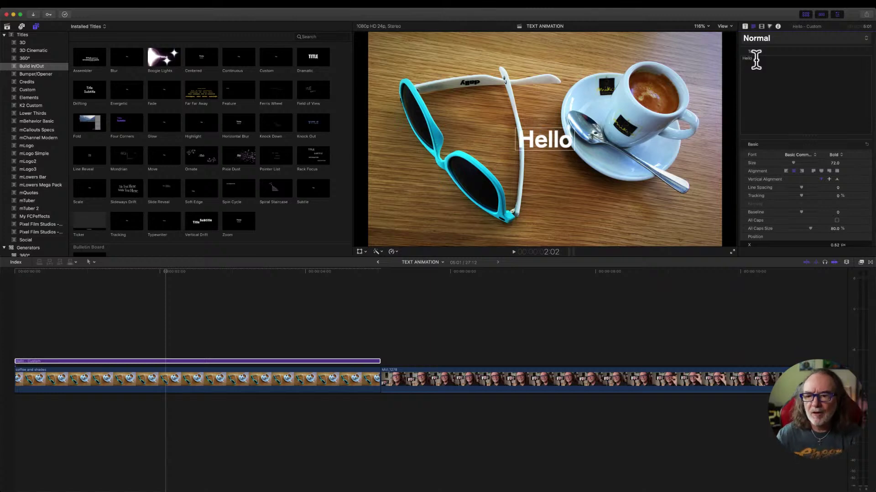
# Turn on All Caps for the Hello title and set the All Caps Size to 100%
pyautogui.scroll(-5, 844, 212)
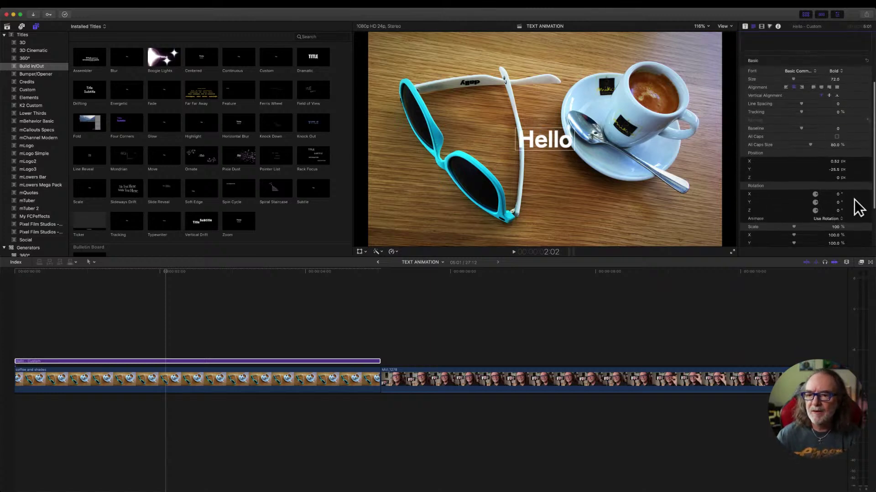
pyautogui.click(836, 137)
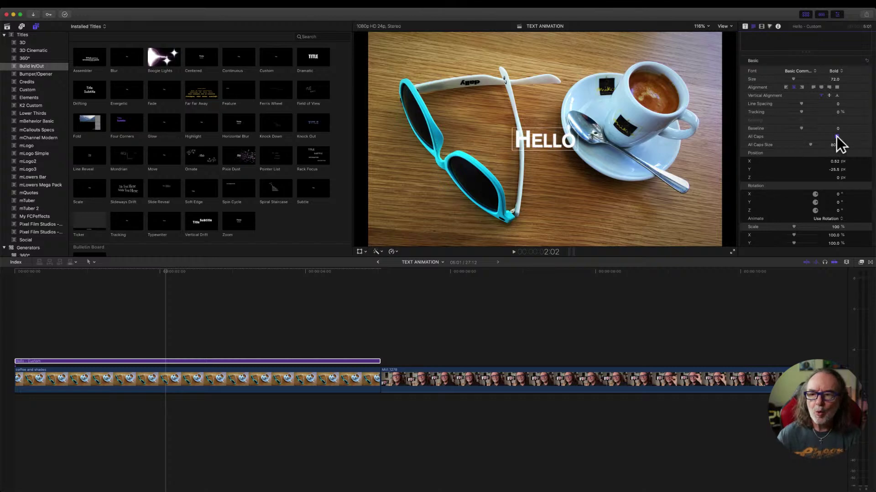
pyautogui.moveTo(810, 145); pyautogui.dragTo(815, 145)
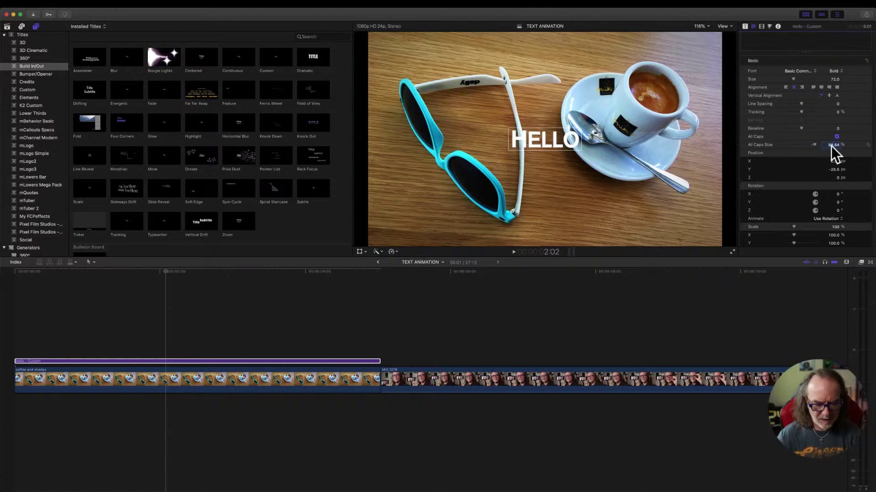
pyautogui.click(830, 146)
pyautogui.write('100')
pyautogui.press('Return')
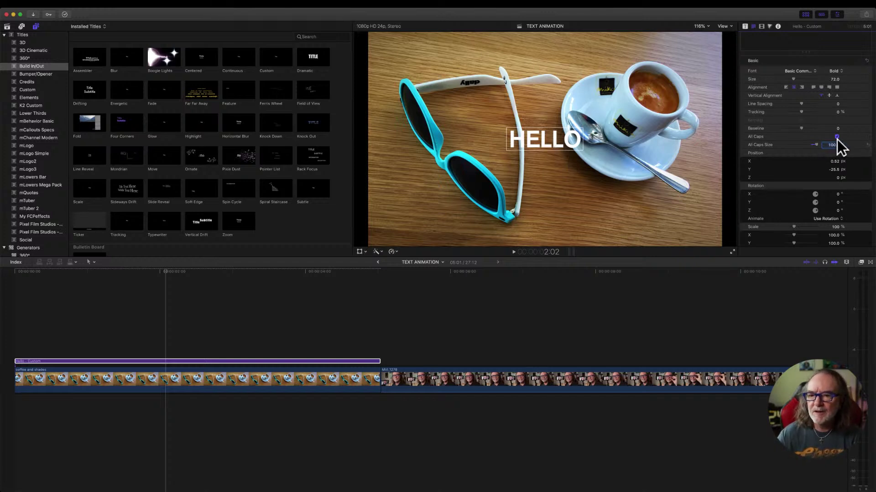
pyautogui.click(837, 136)
pyautogui.click(838, 137)
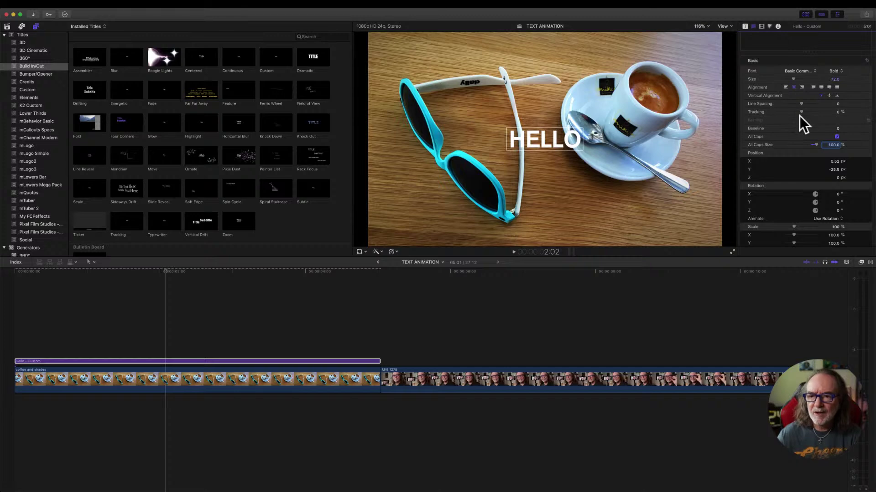
# Try widening the Hello title's tracking to about 1.83%, and reset the tracking
pyautogui.moveTo(800, 113); pyautogui.dragTo(801, 114)
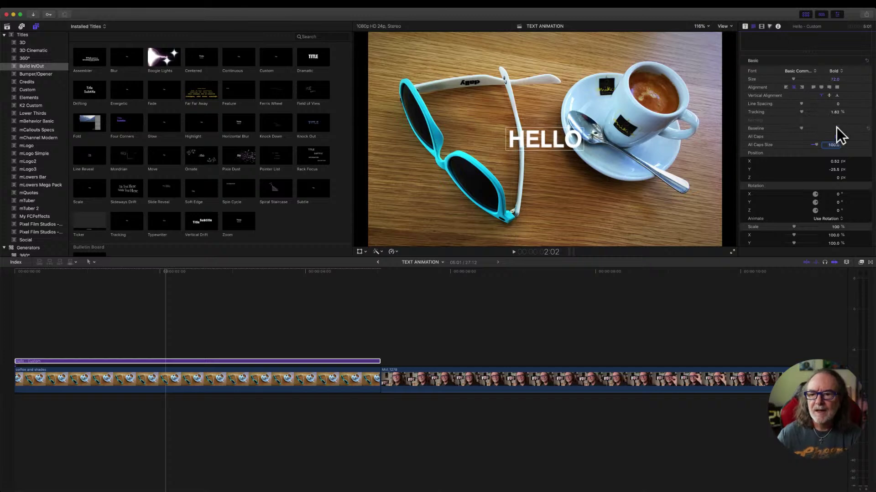
pyautogui.click(868, 112)
pyautogui.scroll(-2, 861, 130)
pyautogui.scroll(-1, 861, 130)
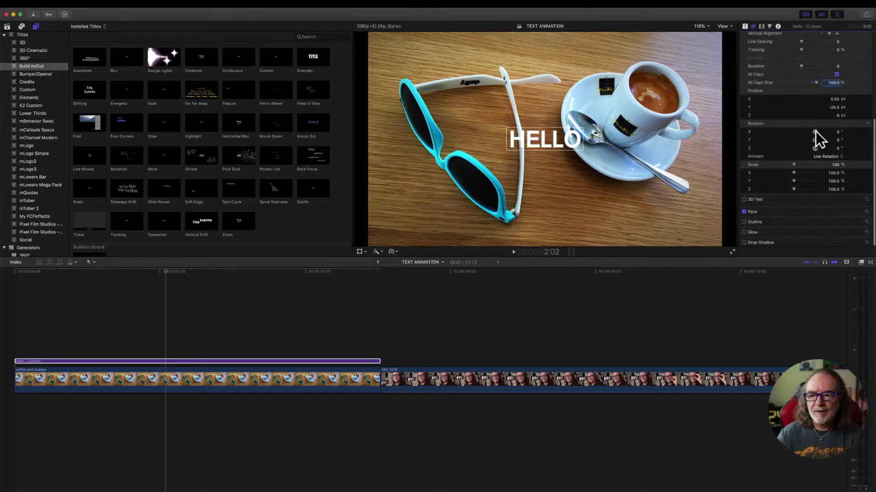
# Try turning on 3D Text for the Hello title and turn it back off
pyautogui.click(744, 200)
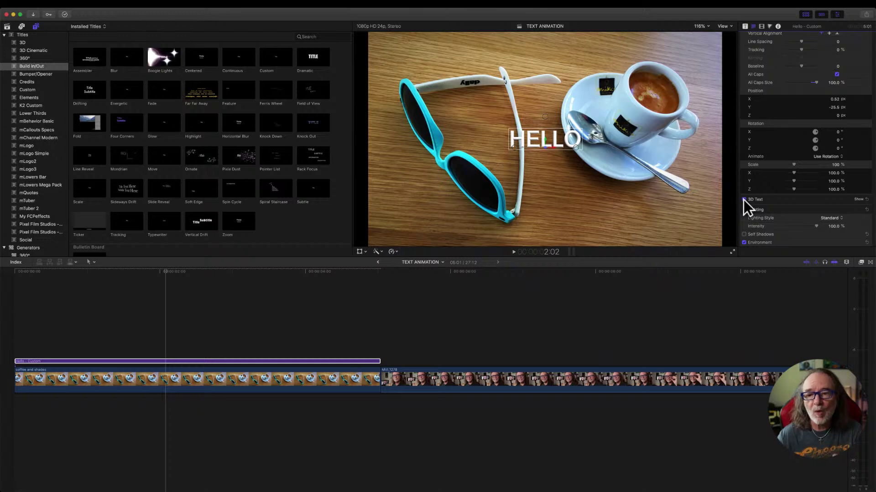
pyautogui.click(744, 200)
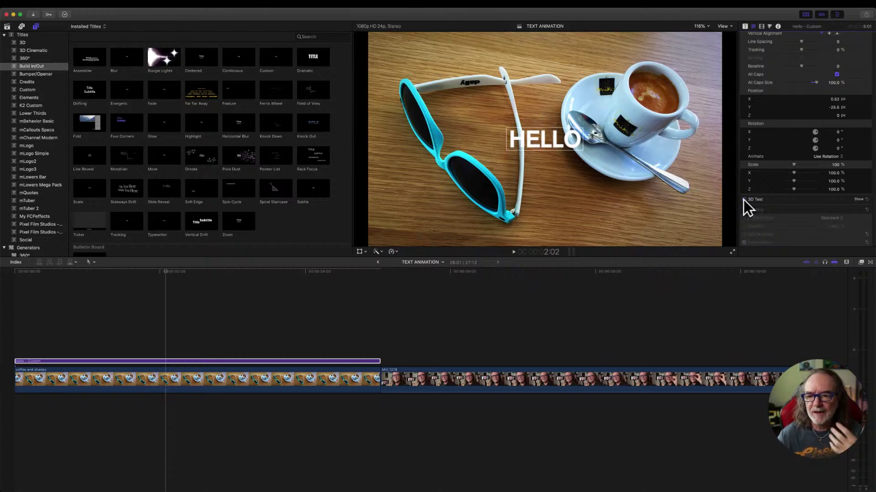
# Change the Hello title's face color to yellow
pyautogui.moveTo(750, 214)
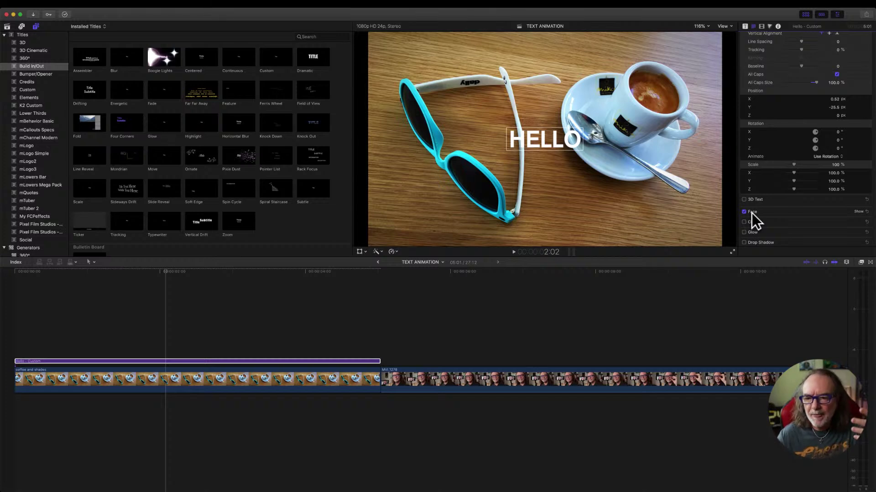
pyautogui.click(858, 211)
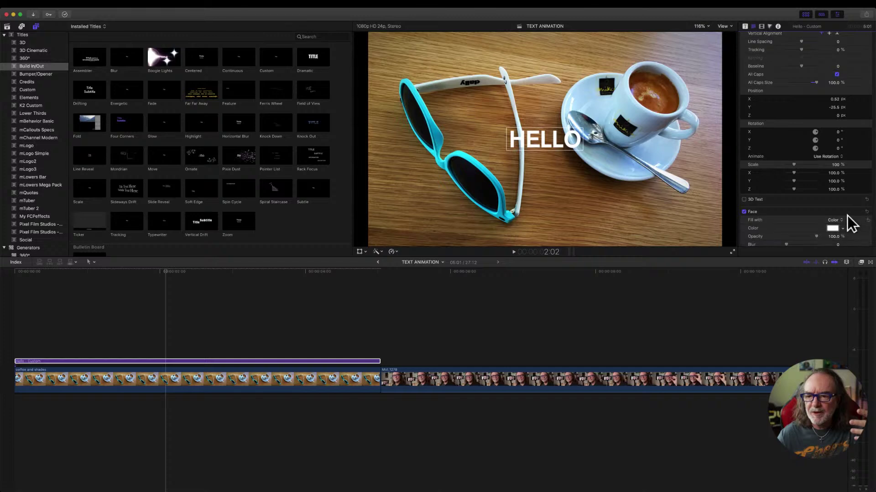
pyautogui.scroll(-2, 847, 215)
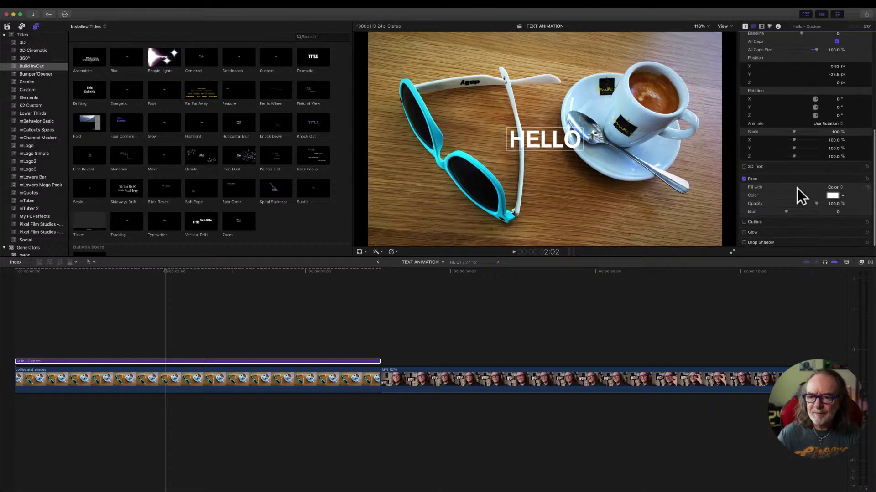
pyautogui.click(842, 195)
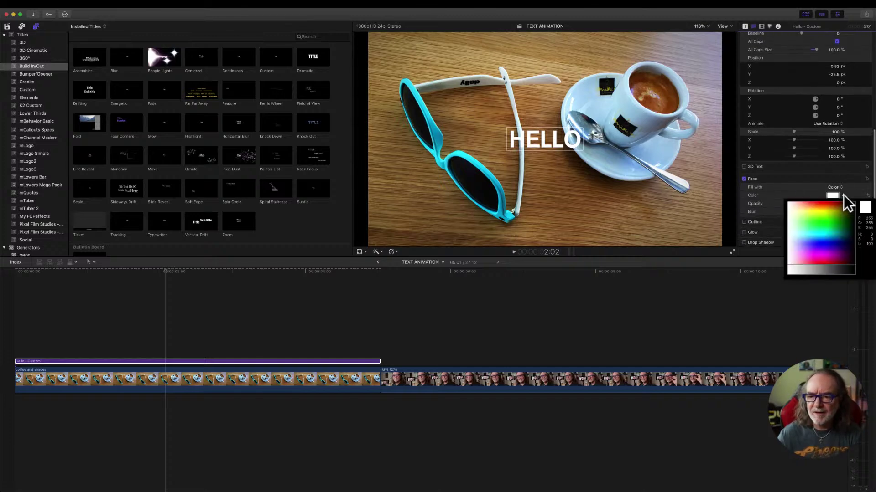
pyautogui.click(814, 218)
pyautogui.moveTo(813, 218); pyautogui.dragTo(780, 214)
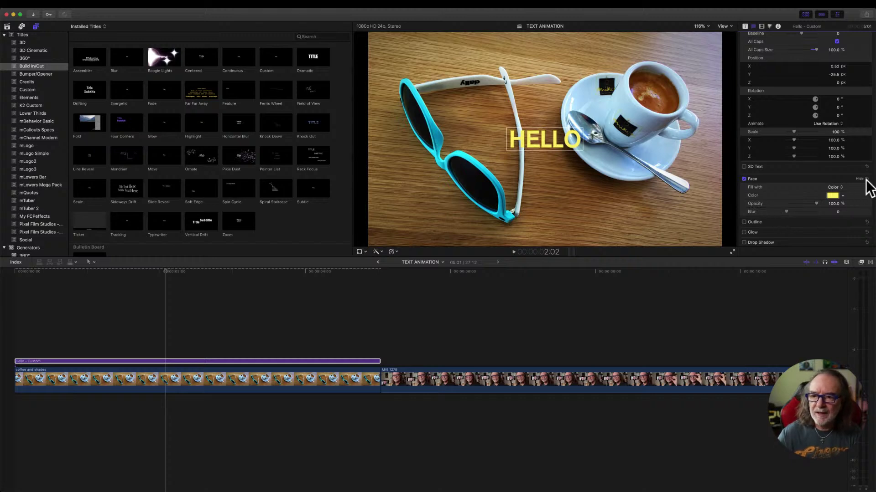
pyautogui.click(859, 179)
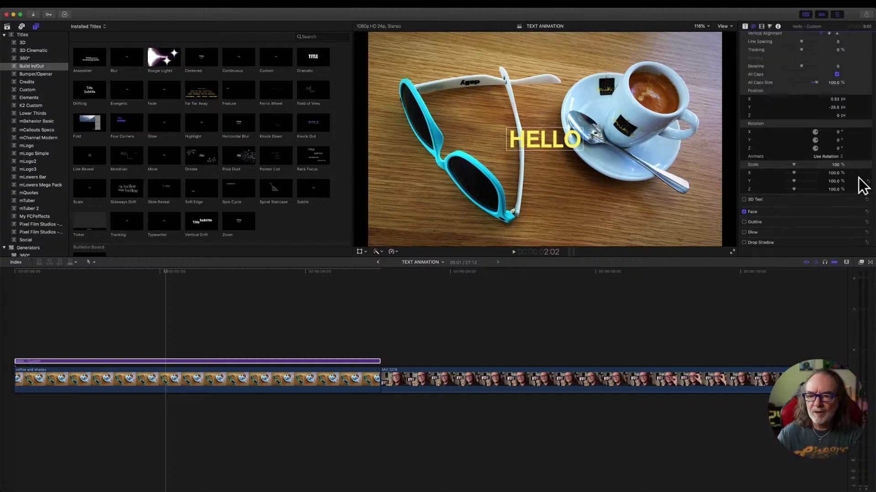
# Try a red outline with a width of 8.0 on the Hello title, and turn the outline off
pyautogui.click(744, 223)
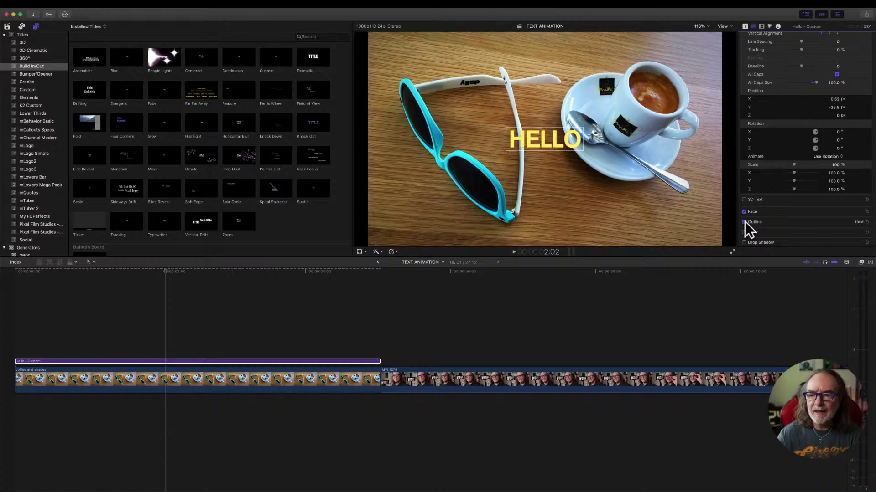
pyautogui.click(858, 223)
pyautogui.scroll(-3, 822, 217)
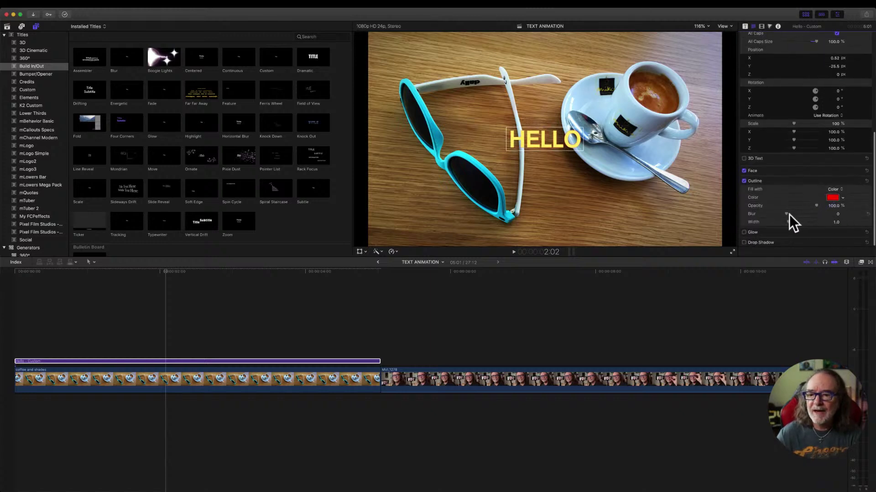
pyautogui.moveTo(789, 223); pyautogui.dragTo(803, 223)
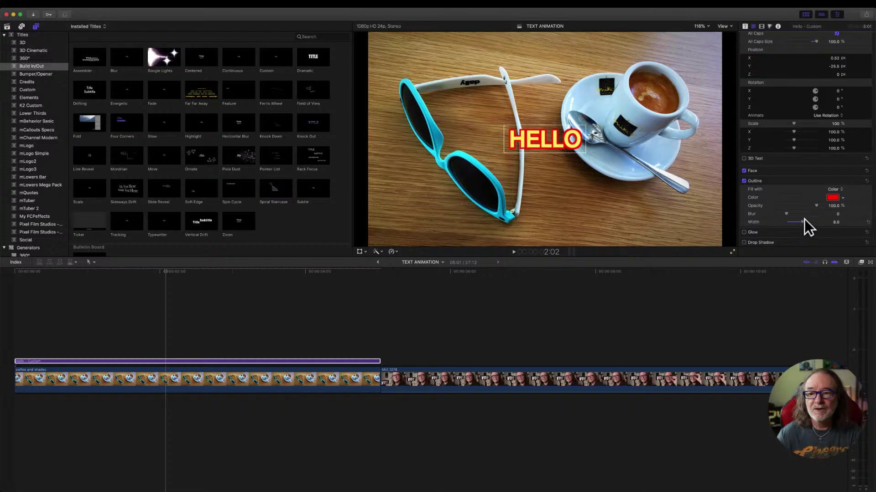
pyautogui.click(859, 181)
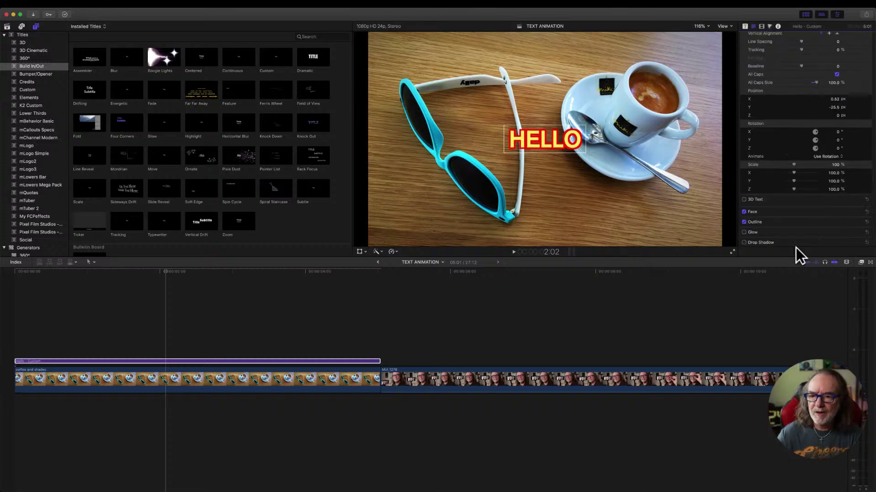
pyautogui.click(744, 222)
# Try a blue glow with blur about 7.91 and radius about 78 on the Hello title, and turn the glow off
pyautogui.click(744, 232)
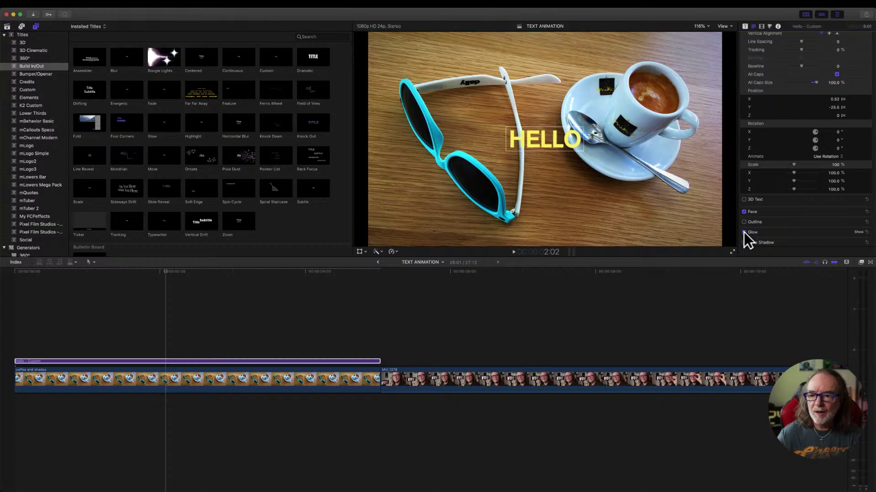
pyautogui.click(858, 233)
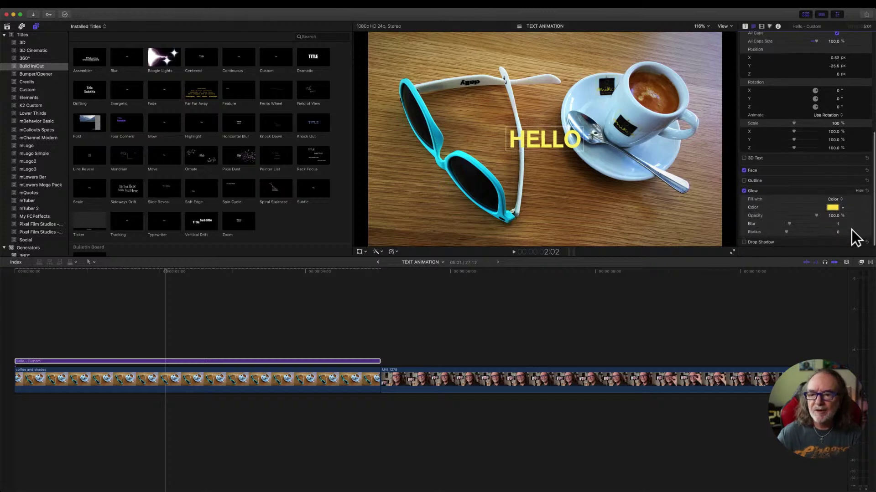
pyautogui.click(841, 210)
pyautogui.moveTo(841, 255); pyautogui.dragTo(828, 256)
pyautogui.click(830, 256)
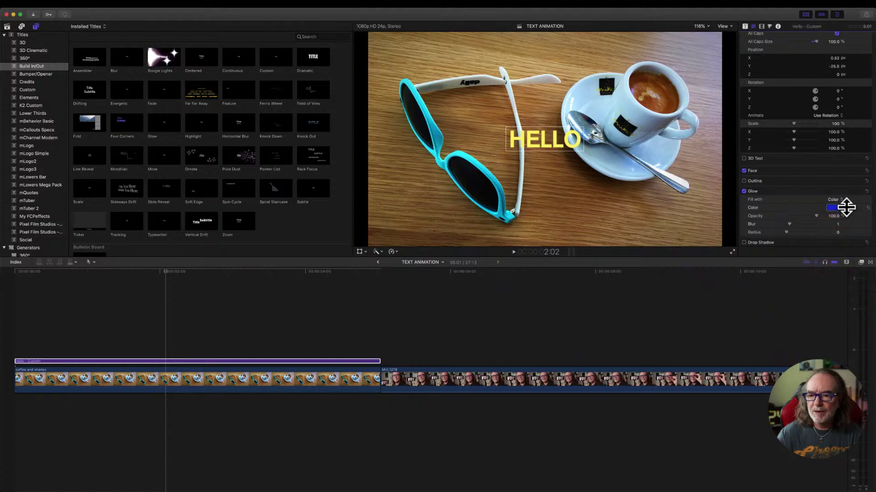
pyautogui.moveTo(787, 234); pyautogui.dragTo(808, 224)
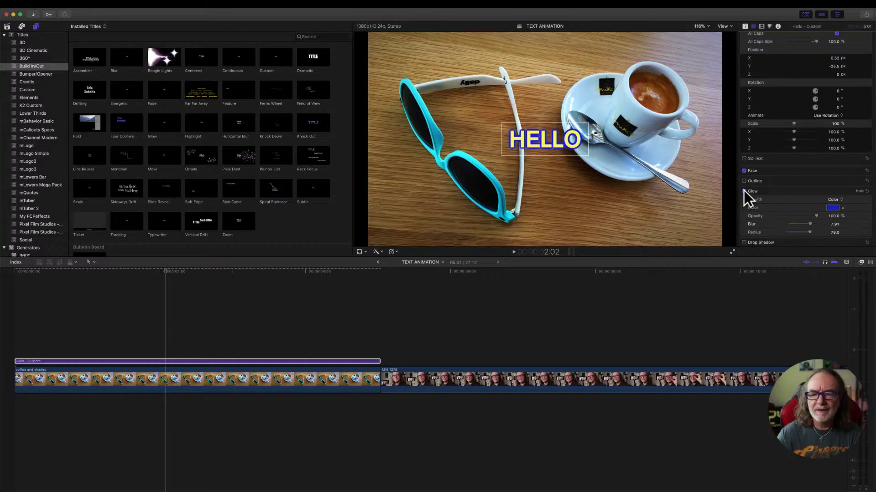
pyautogui.click(744, 191)
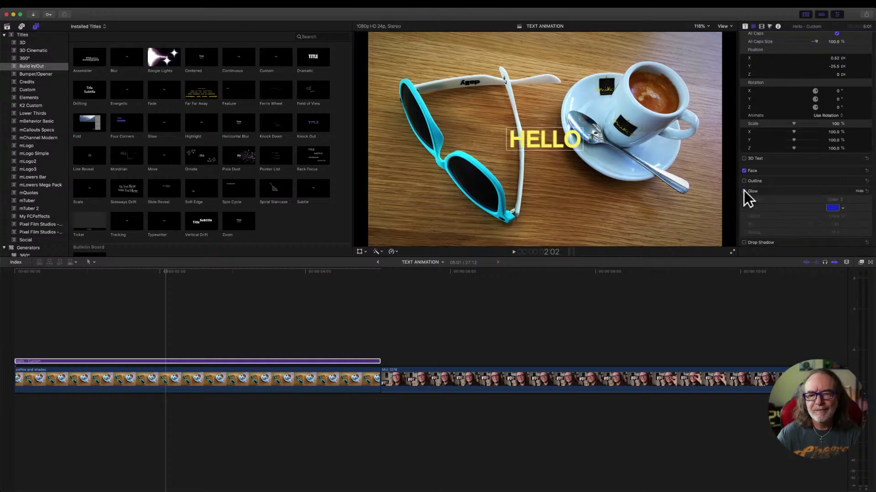
pyautogui.click(860, 191)
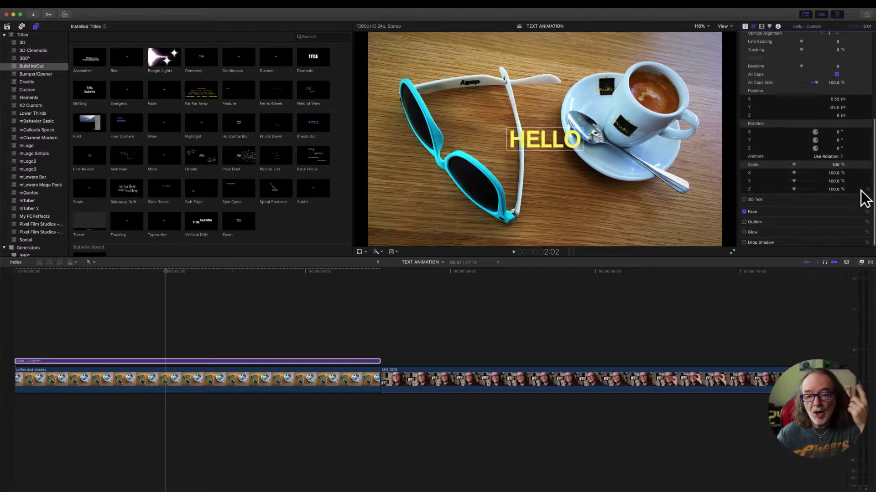
# Try turning on and adjusting a drop shadow for the Hello title, and turn the shadow off
pyautogui.click(747, 242)
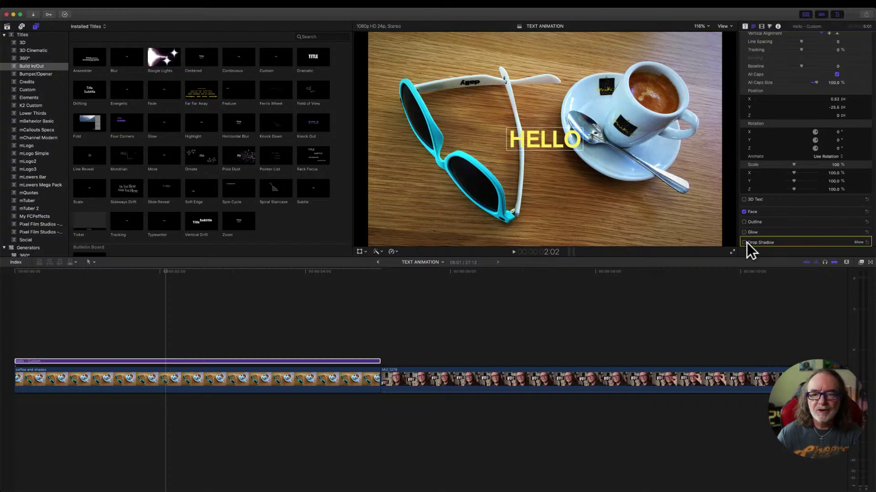
pyautogui.scroll(-1, 781, 236)
pyautogui.click(744, 242)
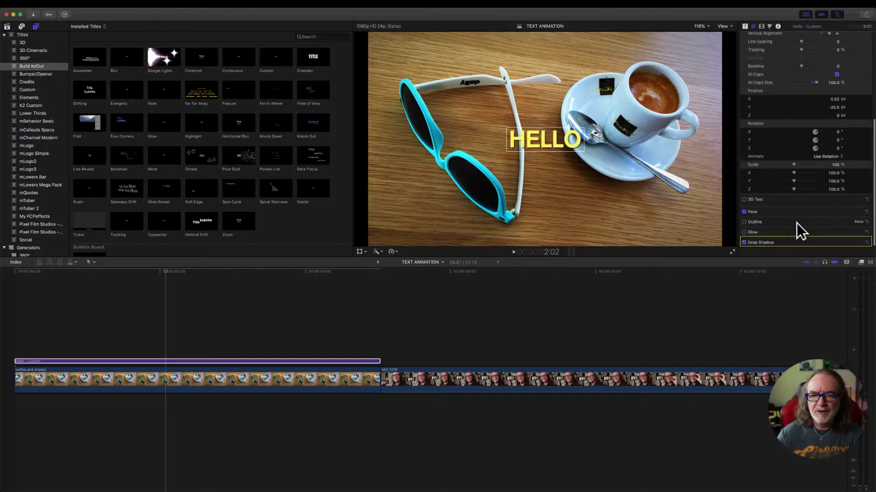
pyautogui.click(858, 242)
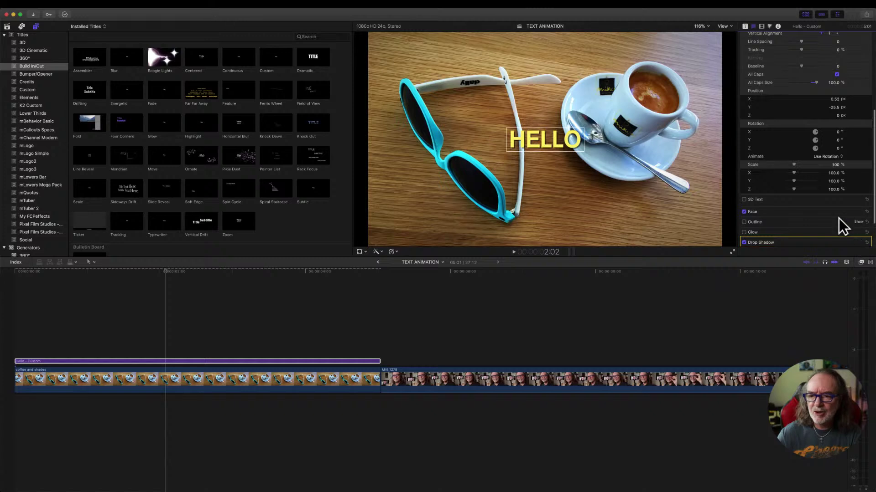
pyautogui.scroll(-3, 835, 213)
pyautogui.moveTo(789, 234); pyautogui.dragTo(788, 238)
pyautogui.click(744, 193)
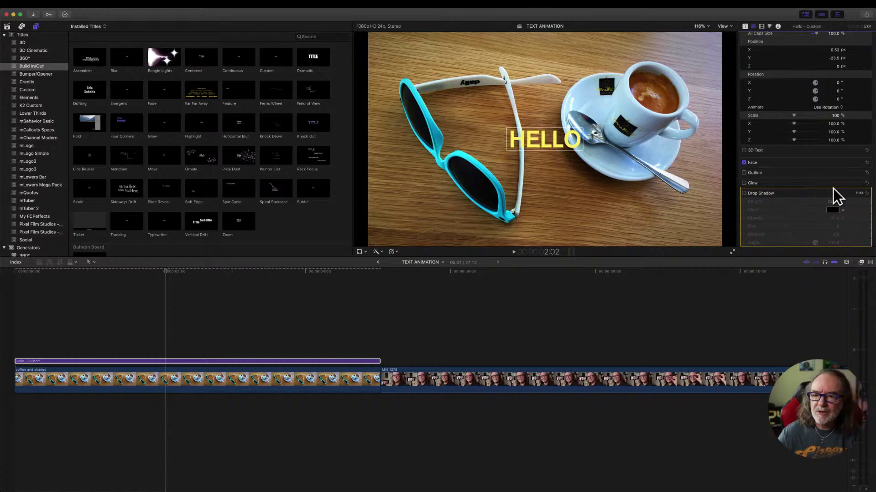
# Move the playhead to the start of the Hello title and widen its tracking to about 49.74%
pyautogui.scroll(10, 833, 189)
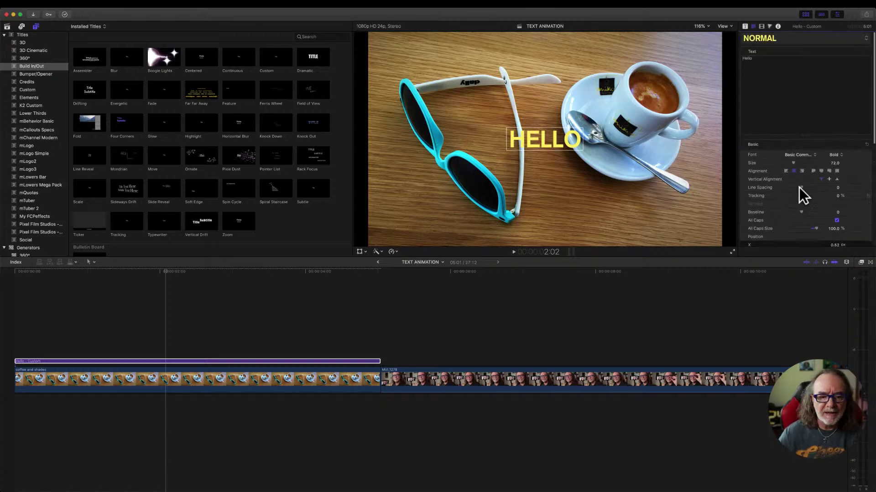
pyautogui.click(168, 272)
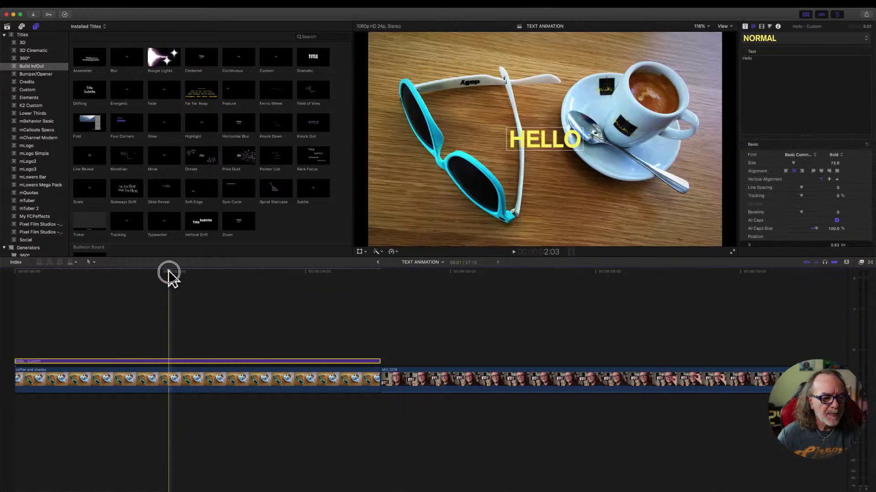
pyautogui.moveTo(169, 272); pyautogui.dragTo(15, 274)
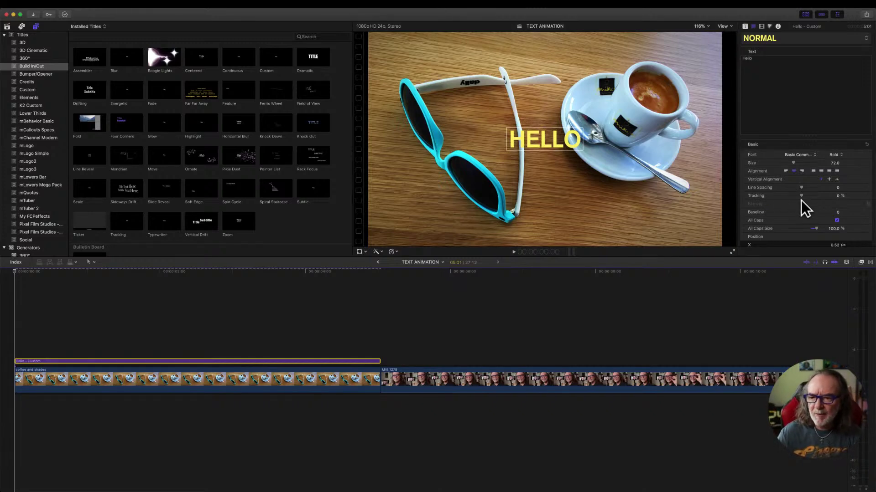
pyautogui.moveTo(801, 195); pyautogui.dragTo(813, 197)
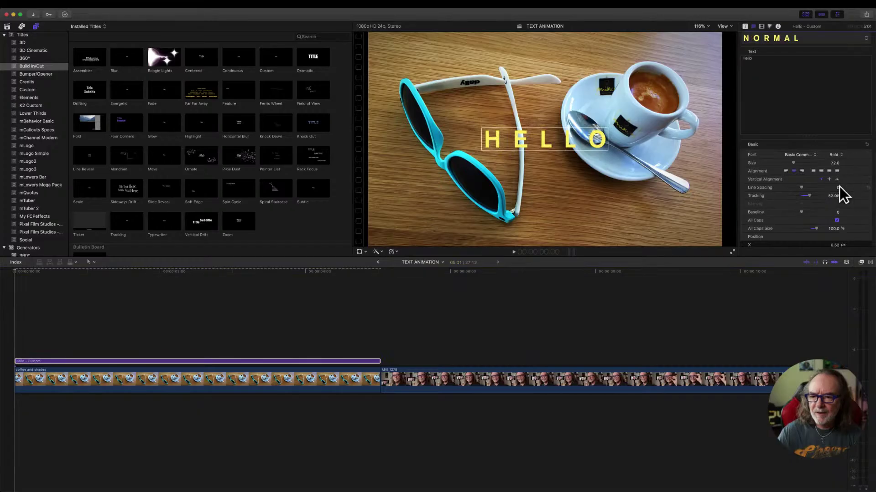
pyautogui.click(759, 24)
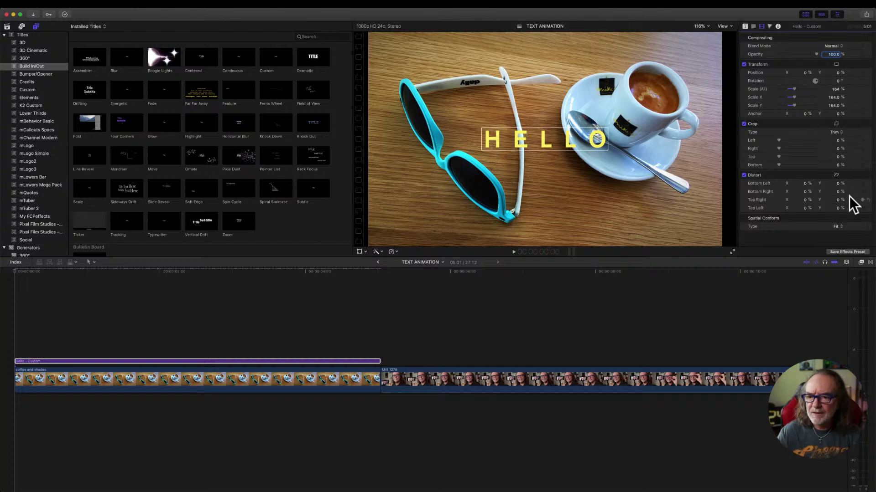
pyautogui.click(753, 26)
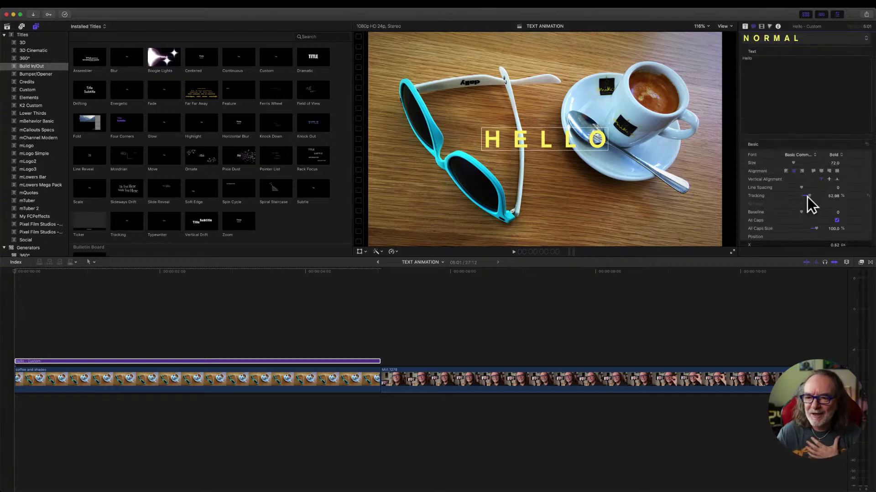
pyautogui.moveTo(809, 196); pyautogui.dragTo(807, 196)
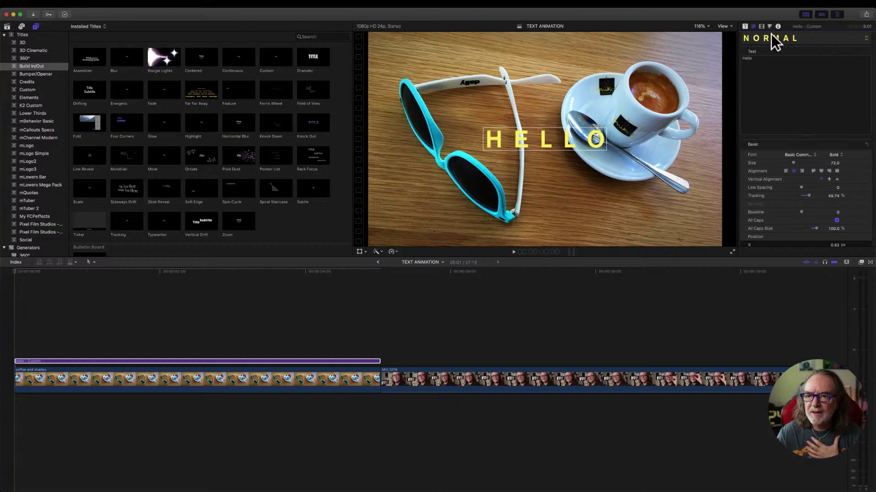
# Add a Scale (All) keyframe to the Hello title at its first frame
pyautogui.click(761, 27)
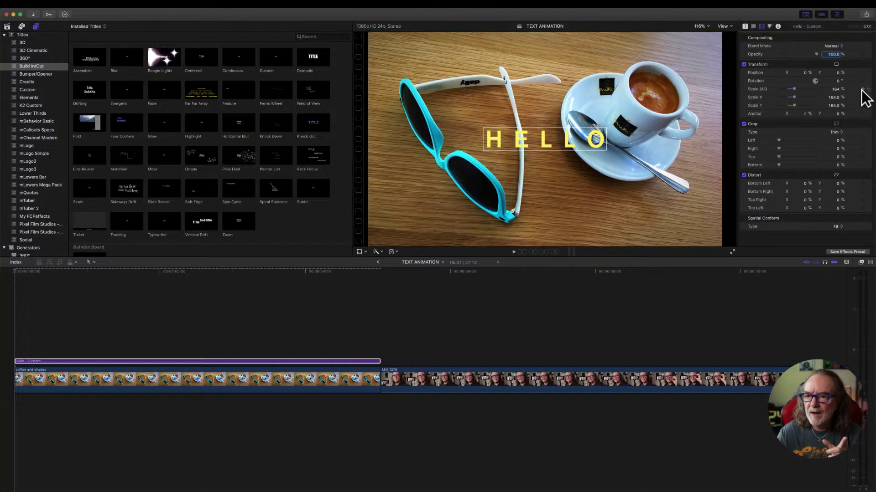
pyautogui.click(862, 89)
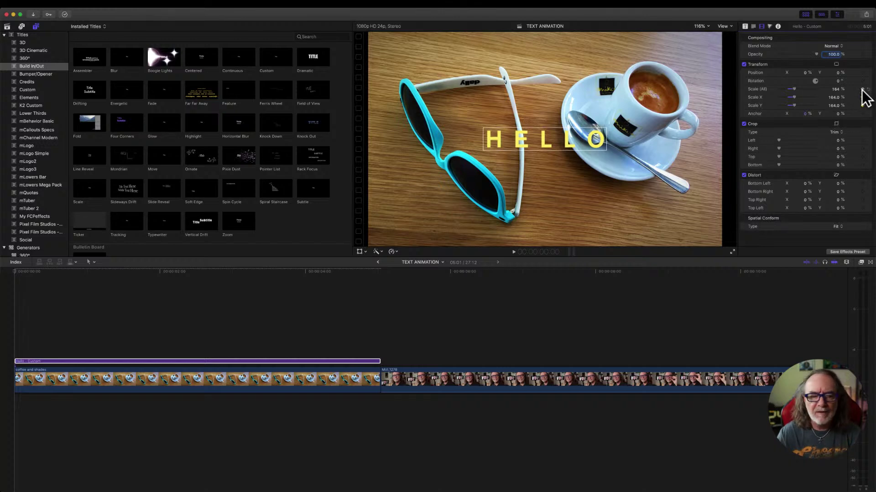
# Move five frames forward from the start of the Hello title and reduce its keyframed Scale (All) to 155%
pyautogui.click(16, 273)
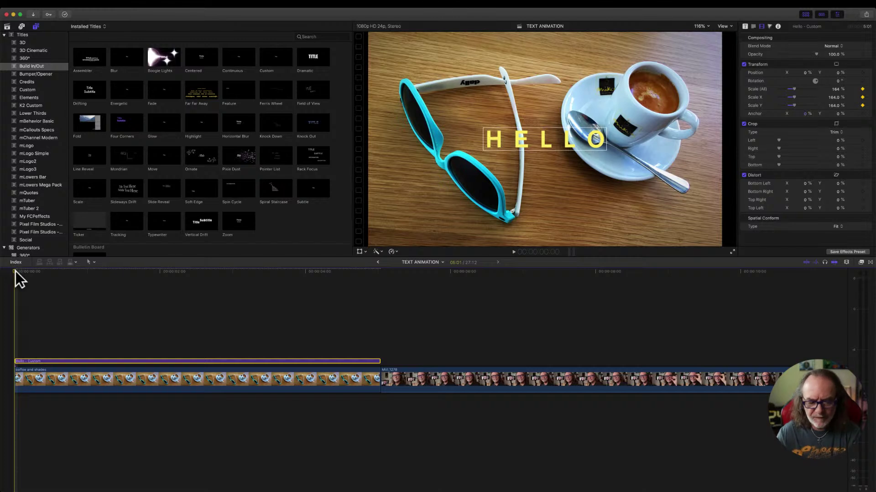
pyautogui.press('Right')
pyautogui.press('Right')
pyautogui.press('Right')
pyautogui.press('Right')
pyautogui.press('Right')
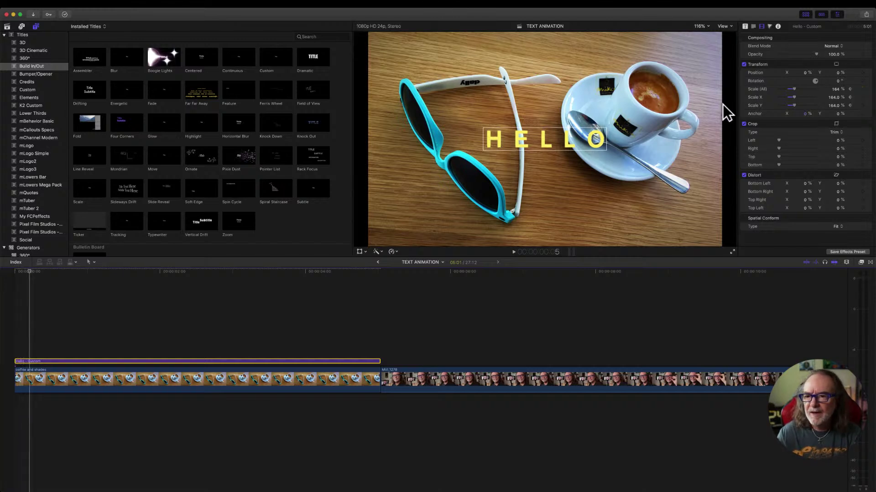
pyautogui.moveTo(794, 89); pyautogui.dragTo(793, 90)
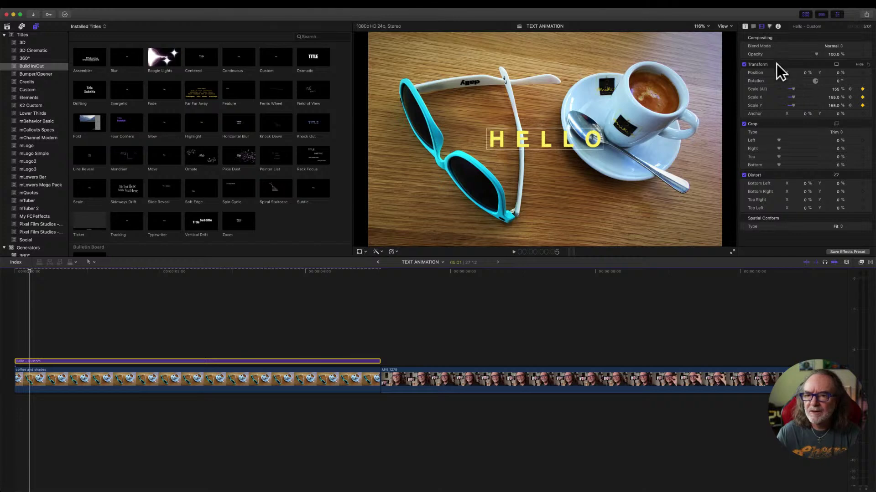
pyautogui.click(753, 26)
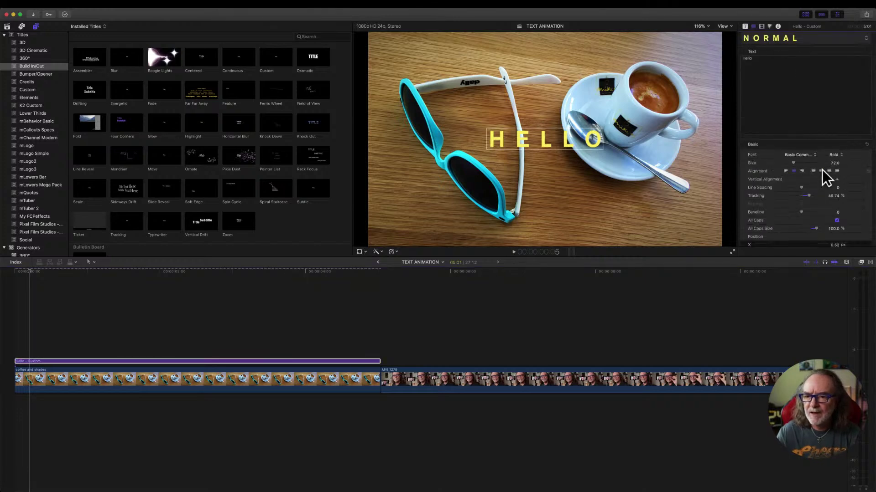
# Tighten the Hello title's tracking to 6.19%, remove its Scale (All) keyframe at frame five, and play it back
pyautogui.moveTo(809, 196); pyautogui.dragTo(799, 197)
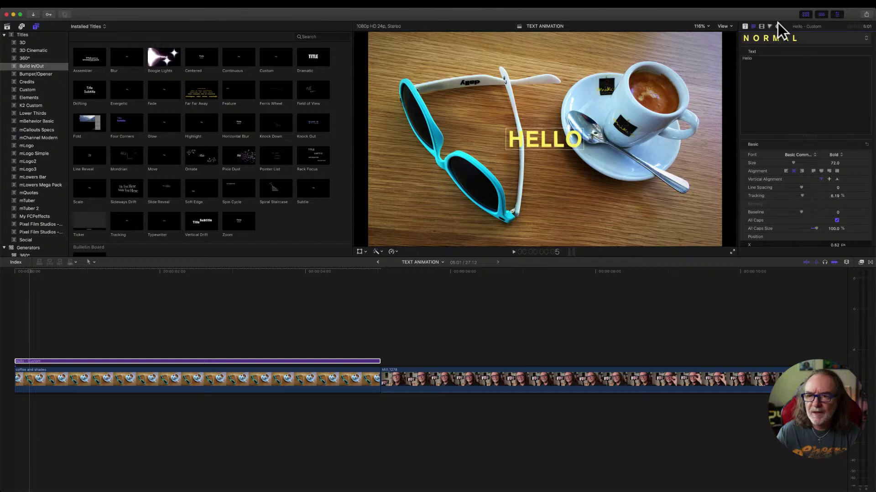
pyautogui.click(761, 26)
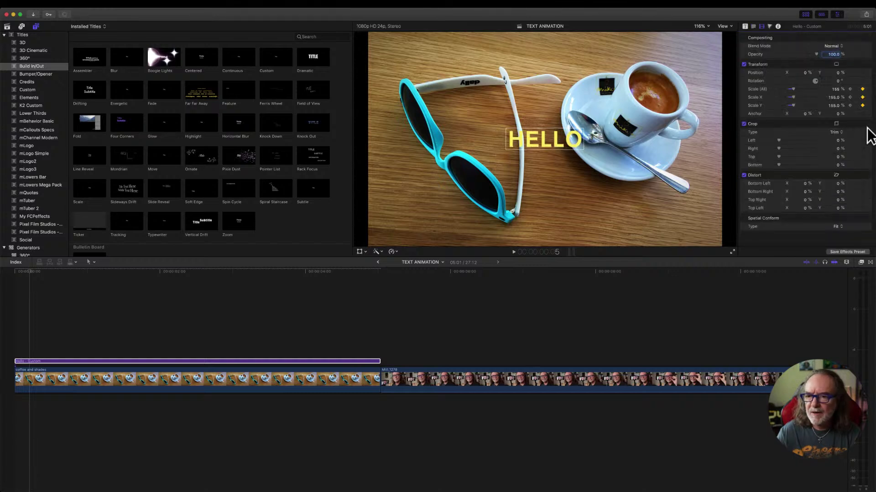
pyautogui.click(862, 89)
pyautogui.moveTo(26, 271); pyautogui.dragTo(11, 272)
pyautogui.press('space')
pyautogui.press('space')
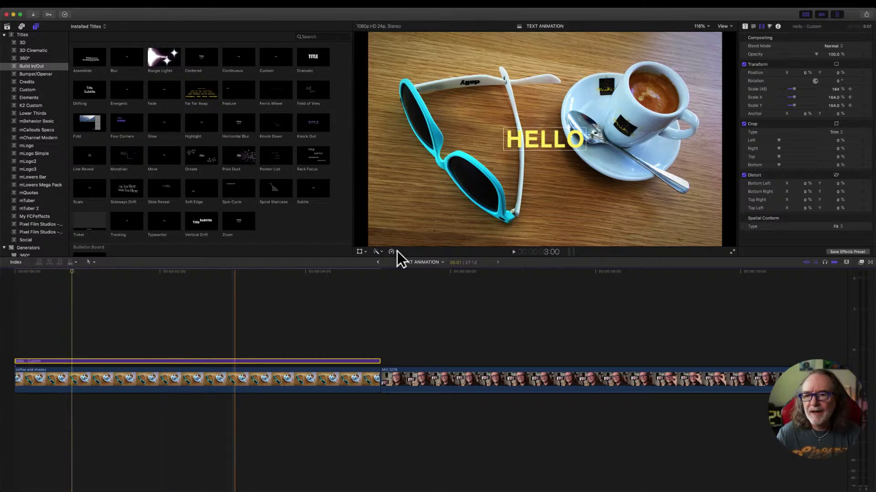
# Add an In Blur keyframe to the Hello title one frame after its start
pyautogui.click(746, 27)
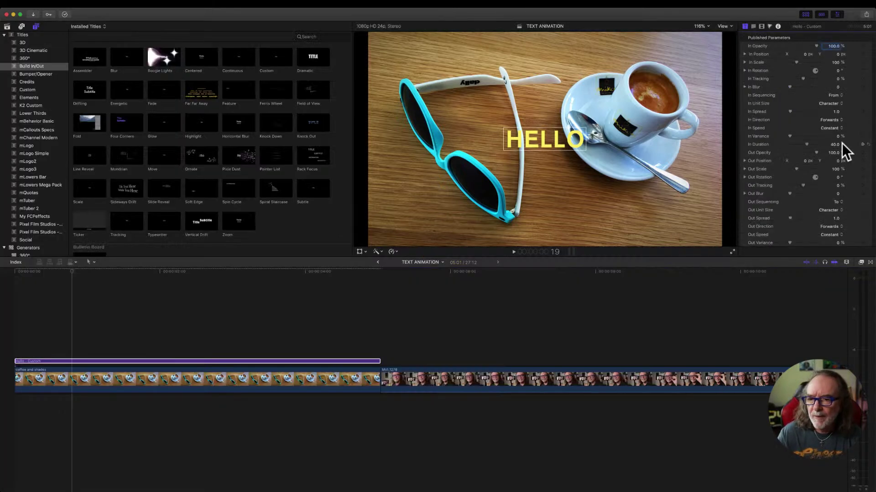
pyautogui.moveTo(69, 274); pyautogui.dragTo(15, 277)
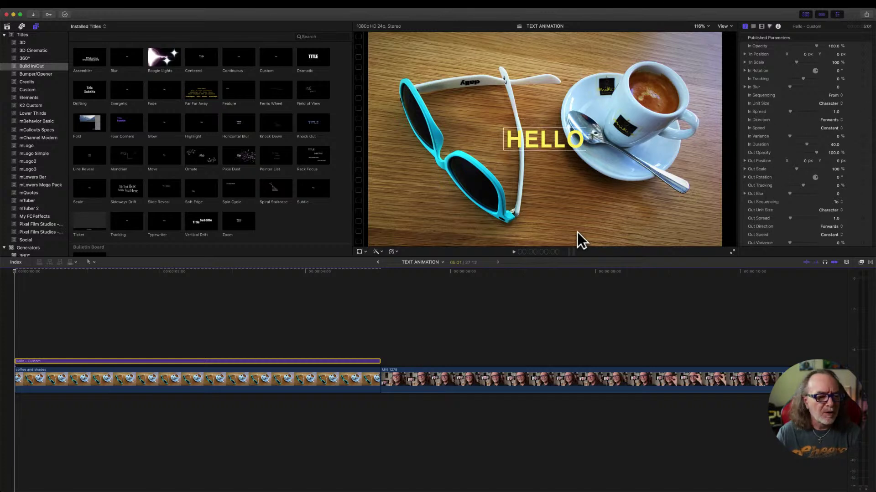
pyautogui.click(14, 273)
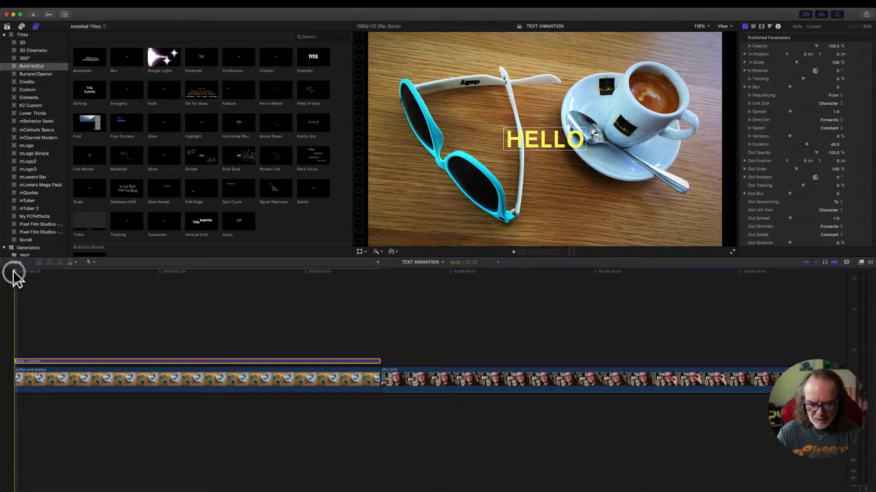
pyautogui.press('Right')
pyautogui.press('Right')
pyautogui.press('Right')
pyautogui.press('Left')
pyautogui.press('Left')
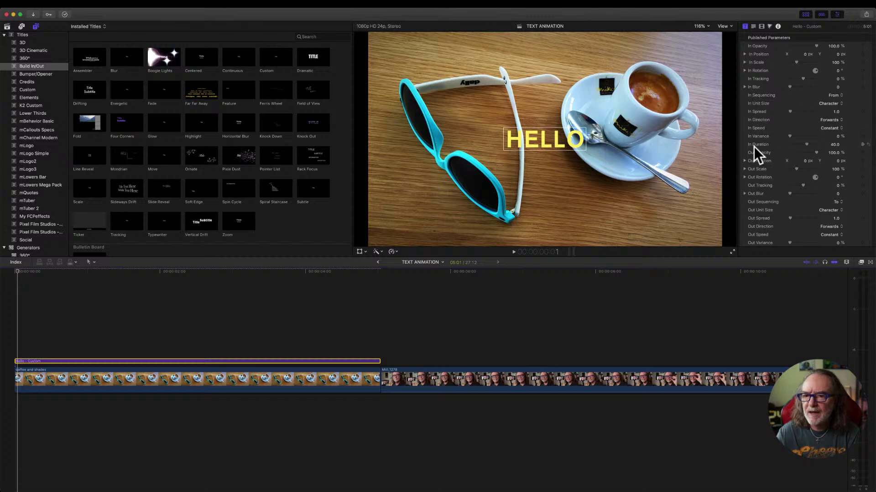
pyautogui.click(862, 86)
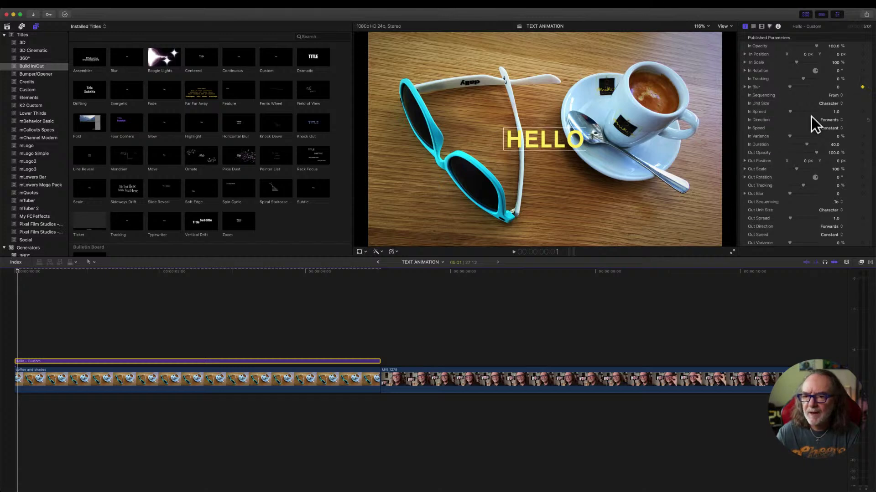
# Raise the In Blur to 7.06 at the first frame of the Hello title and play the animation
pyautogui.click(13, 275)
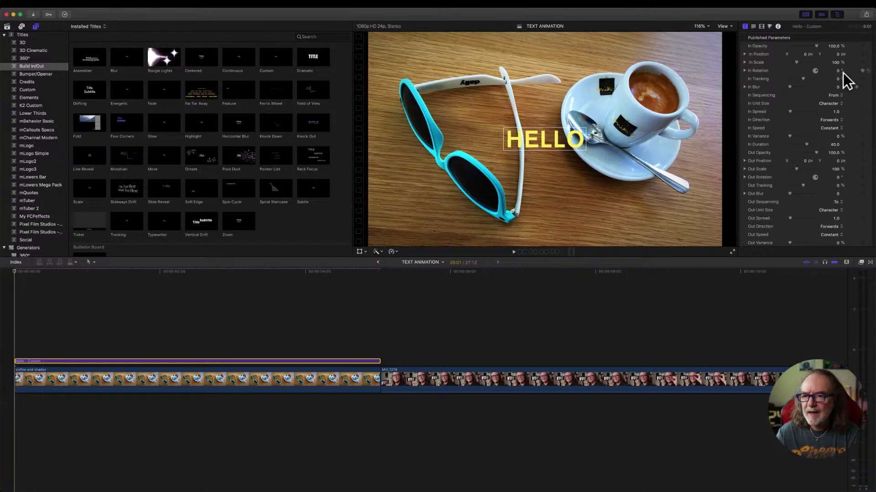
pyautogui.moveTo(788, 86); pyautogui.dragTo(808, 88)
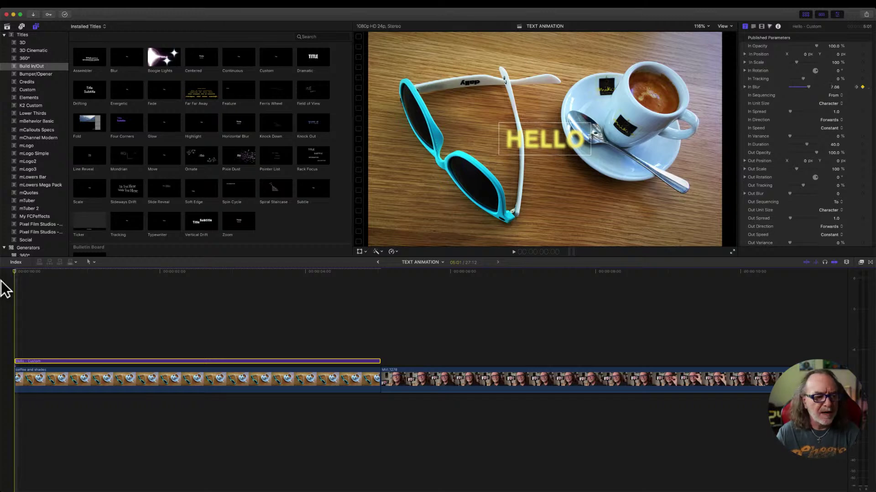
pyautogui.press('space')
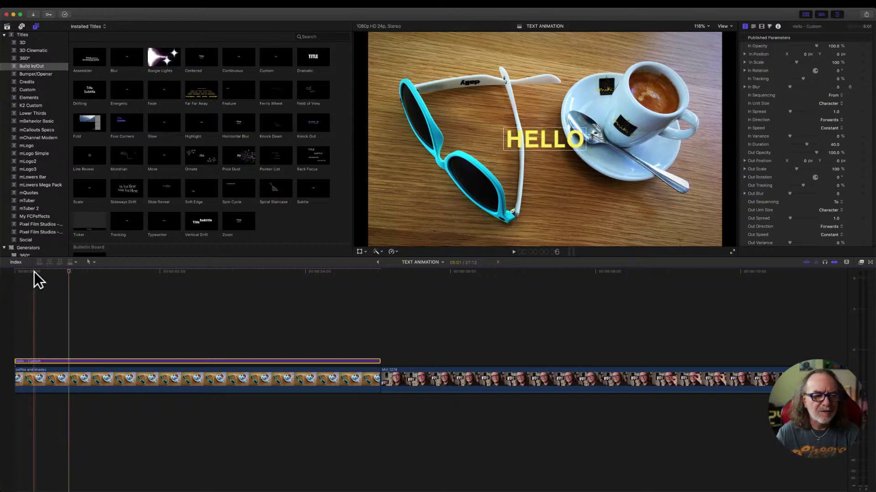
pyautogui.moveTo(60, 273); pyautogui.dragTo(26, 274)
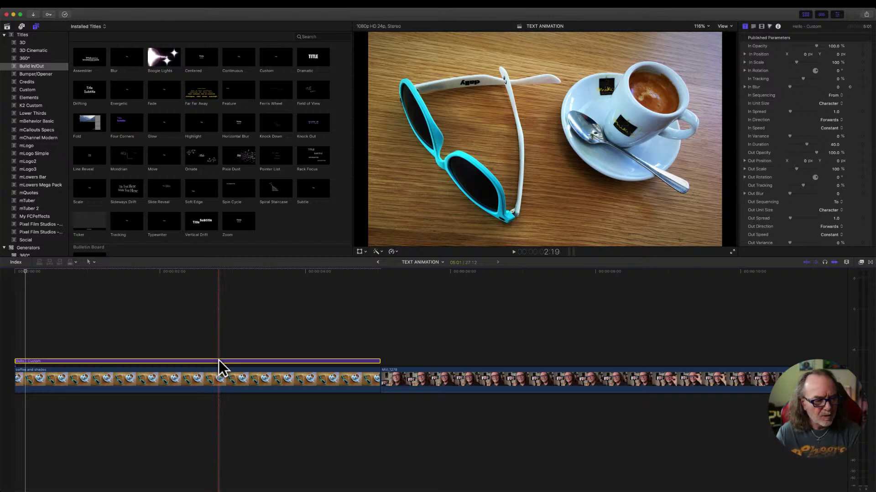
# Delete the Hello title, then try a Cross Dissolve at the start of the coffee and shades clip and undo it
pyautogui.press('Delete')
pyautogui.click(13, 272)
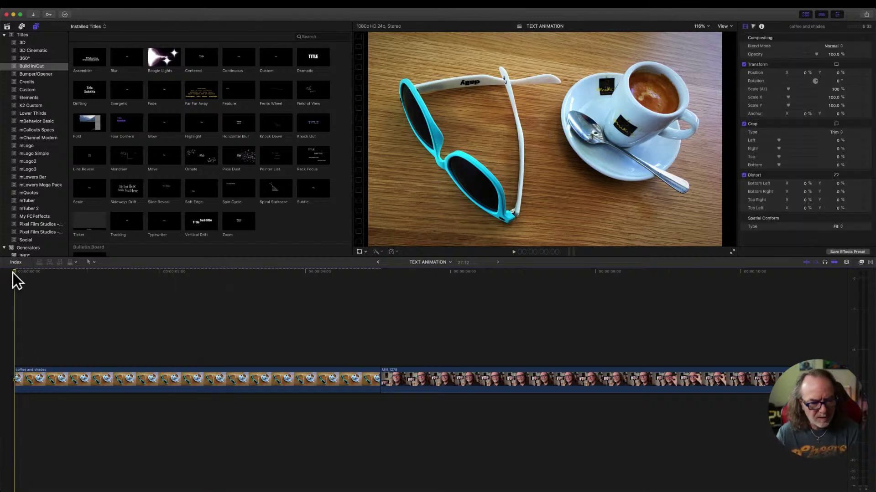
pyautogui.press('super+t')
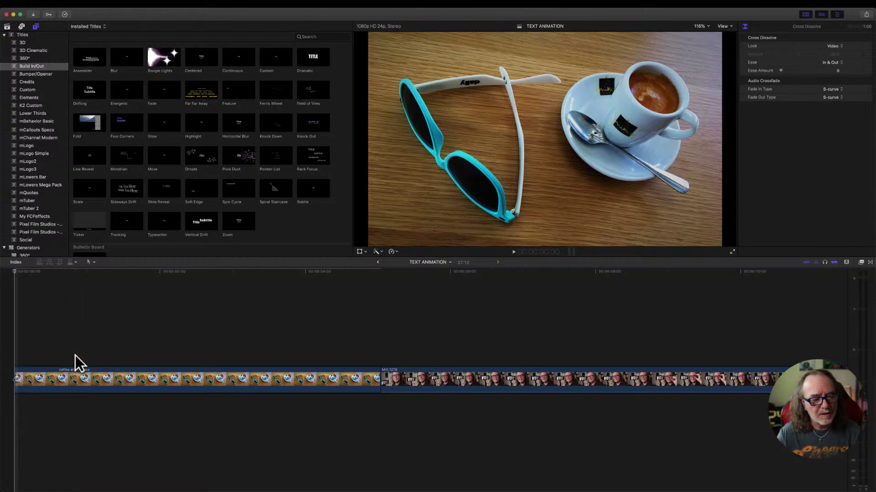
pyautogui.press('super+z')
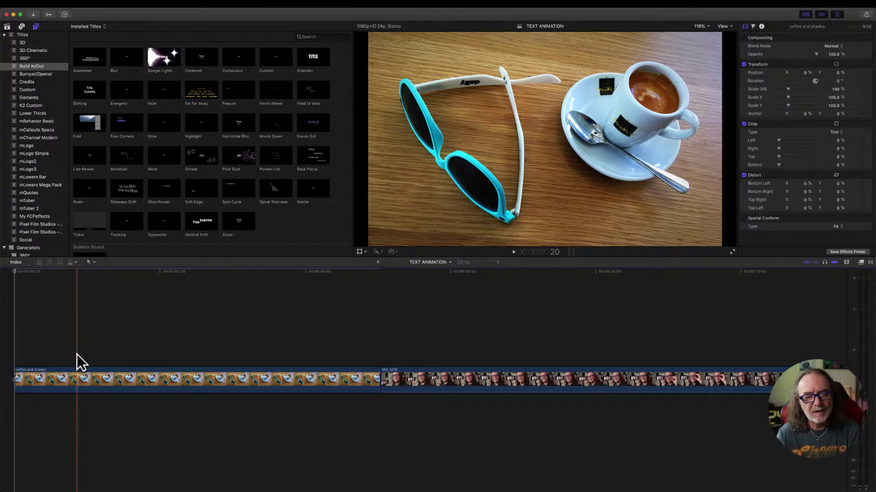
# Connect a new Custom title near the start of the coffee and shades clip and trim its duration to 2:22
pyautogui.press('q')
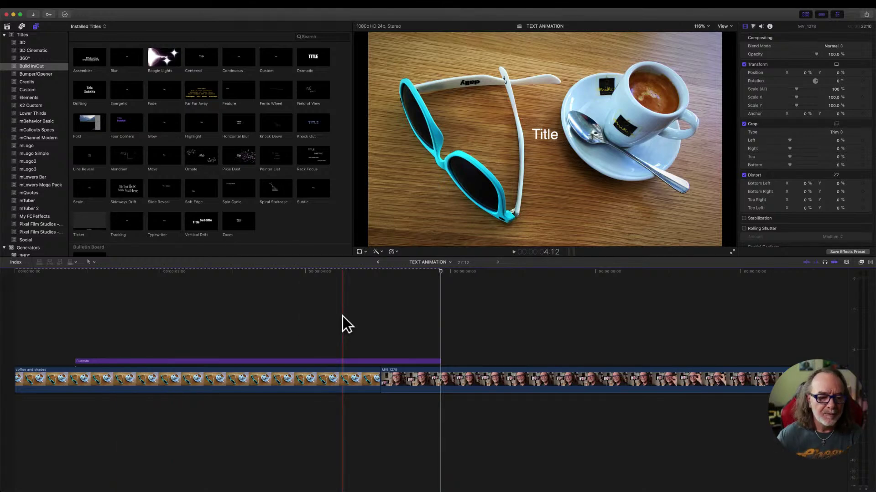
pyautogui.moveTo(340, 360); pyautogui.dragTo(311, 365)
pyautogui.click(176, 307)
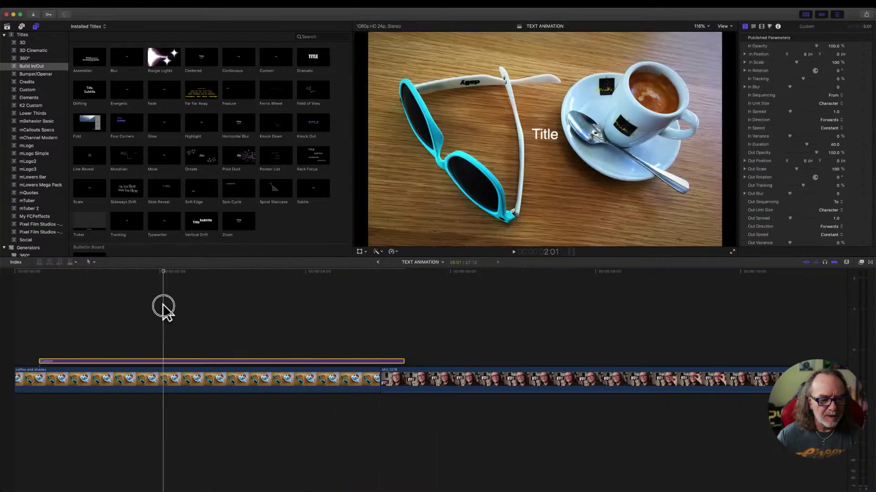
pyautogui.moveTo(403, 361); pyautogui.dragTo(249, 361)
# Change the new Custom title's text to HELLO in the viewer
pyautogui.moveTo(182, 272); pyautogui.dragTo(100, 273)
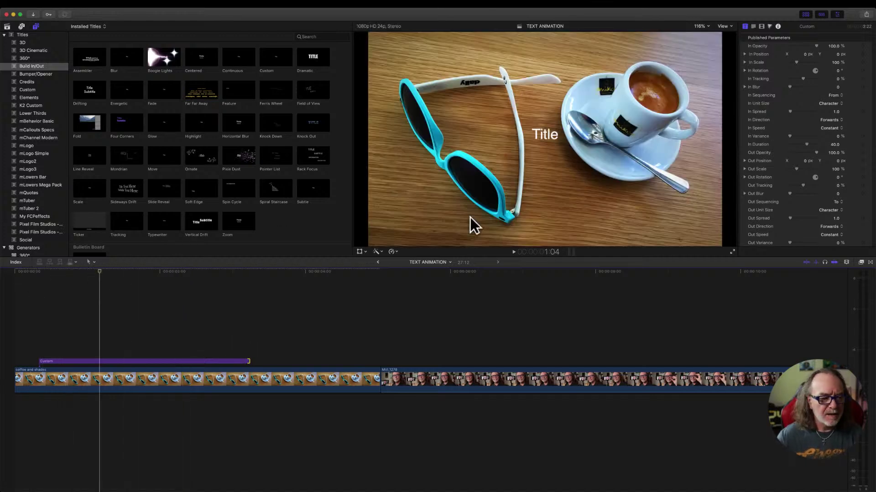
pyautogui.click(154, 364)
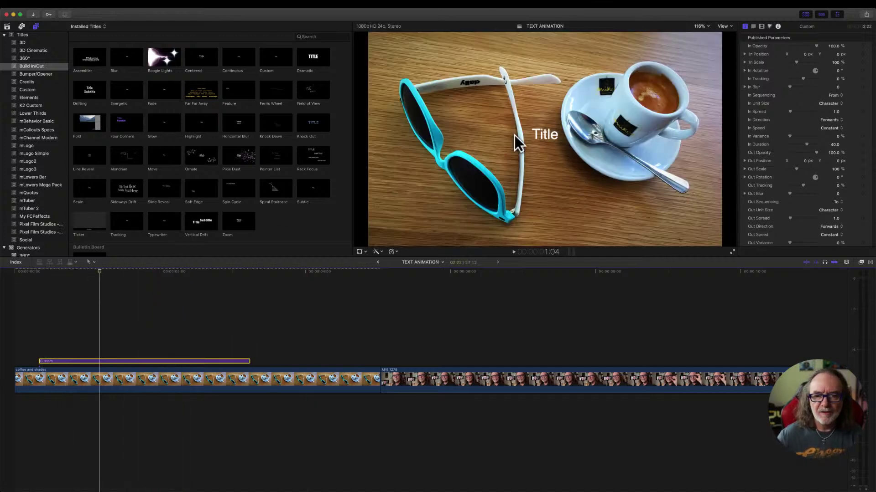
pyautogui.doubleClick(552, 137)
pyautogui.write('HELLO')
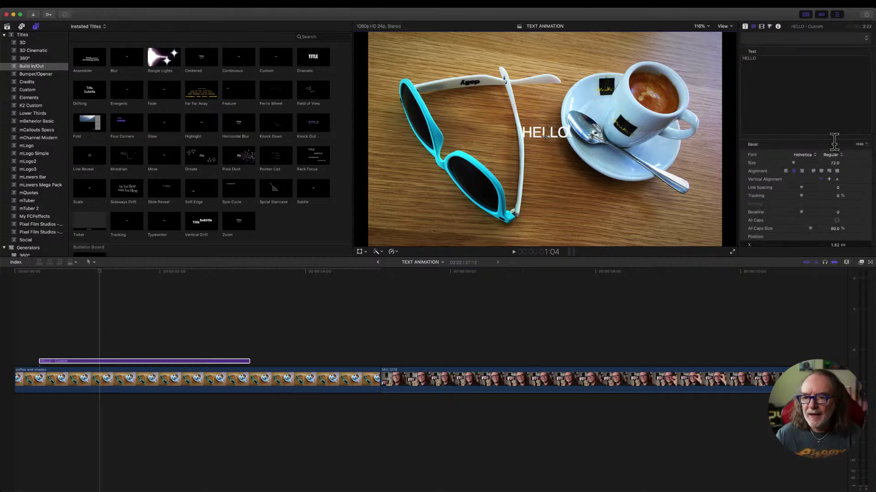
# Set the HELLO title's font to Arial Rounded MT Bold
pyautogui.click(802, 155)
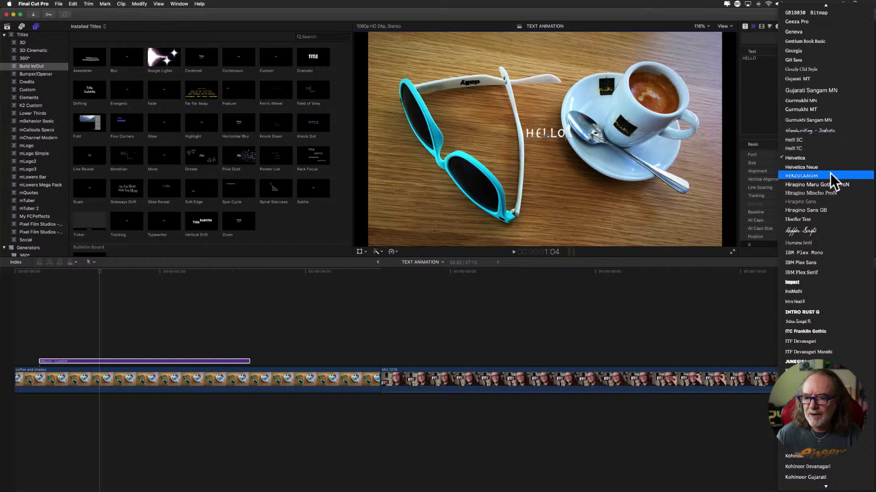
pyautogui.scroll(-3, 830, 172)
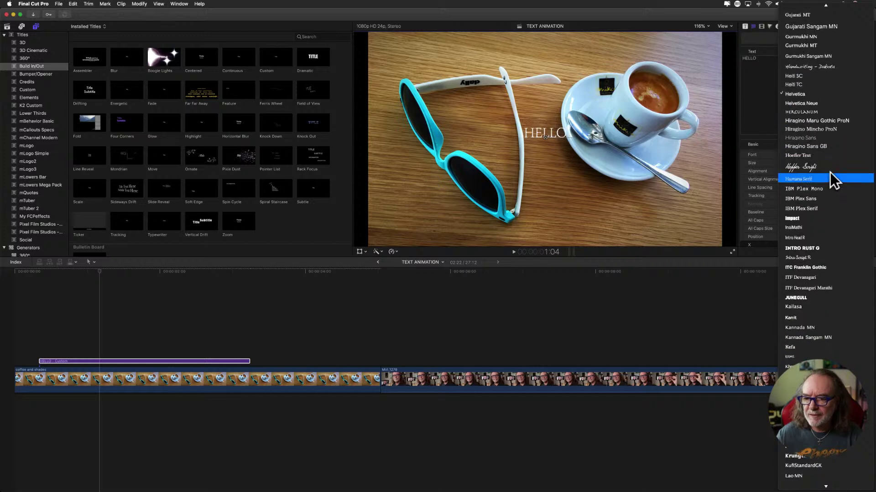
pyautogui.click(814, 246)
pyautogui.click(803, 157)
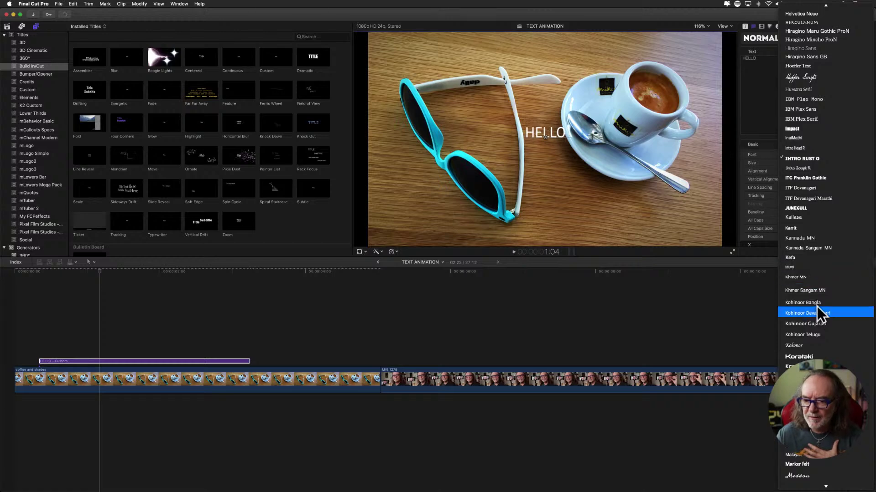
pyautogui.scroll(5, 820, 276)
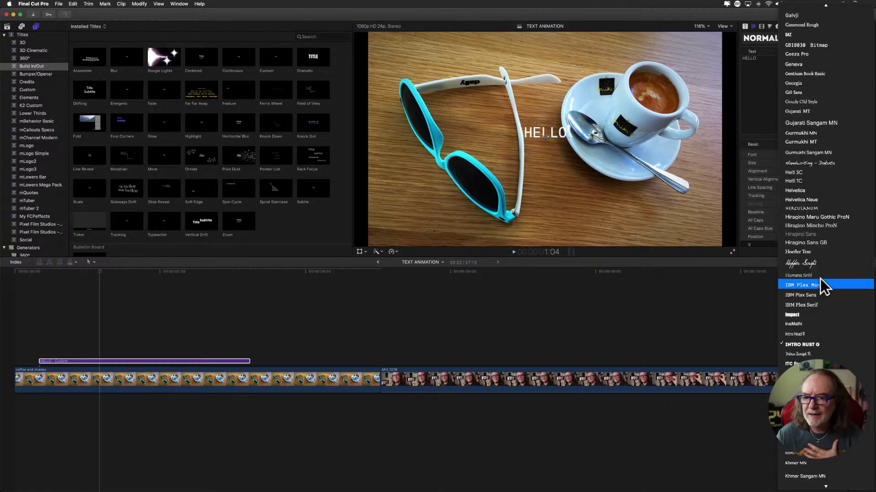
pyautogui.scroll(5, 823, 297)
pyautogui.scroll(7, 823, 297)
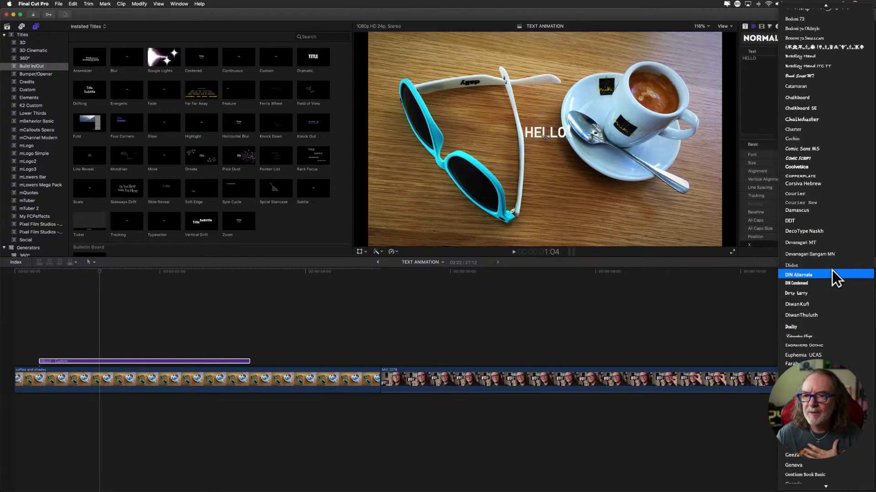
pyautogui.scroll(9, 836, 259)
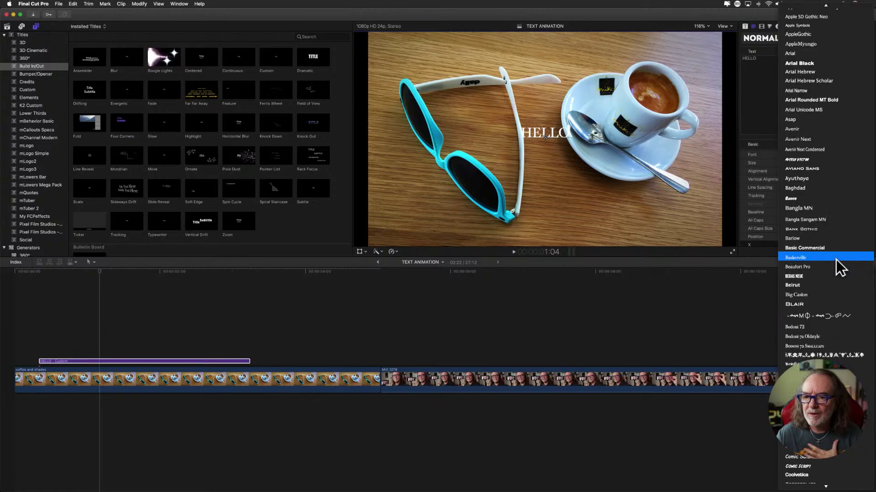
pyautogui.click(722, 98)
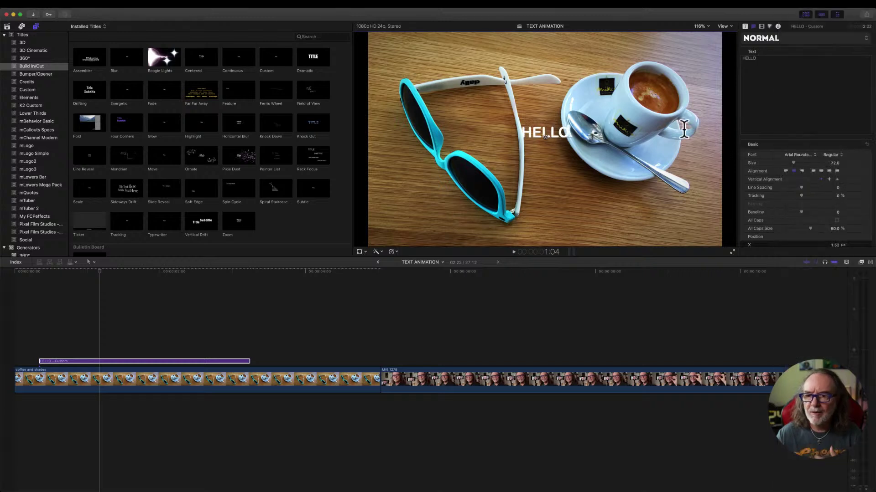
# Enlarge the HELLO text to size 143 and move it slightly lower in the frame, playing the title back
pyautogui.moveTo(795, 163); pyautogui.dragTo(801, 163)
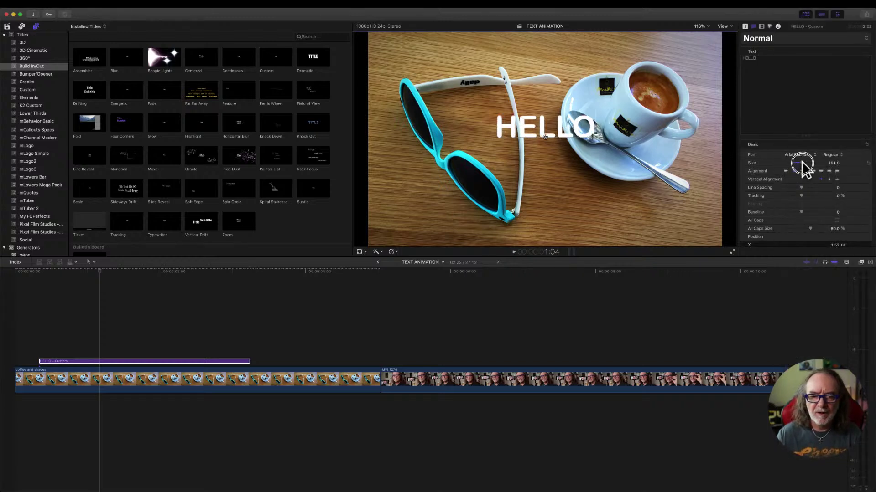
pyautogui.moveTo(545, 136); pyautogui.dragTo(544, 152)
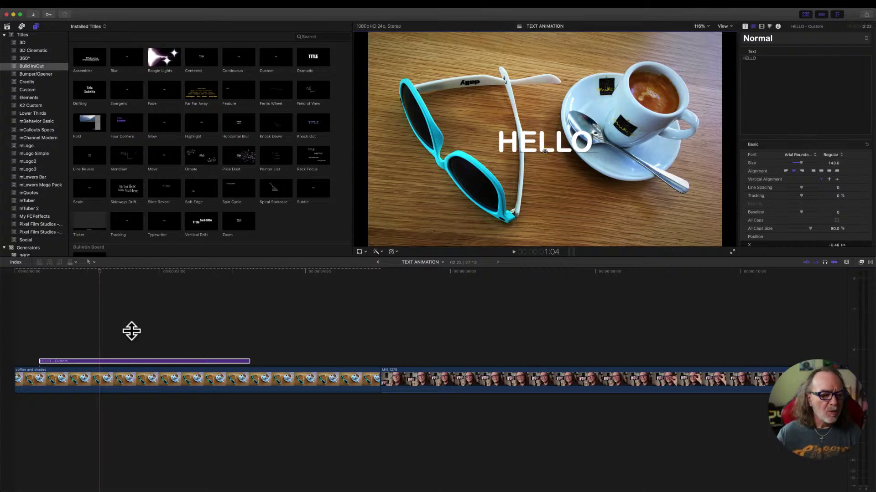
pyautogui.click(39, 278)
pyautogui.press('space')
pyautogui.press('space')
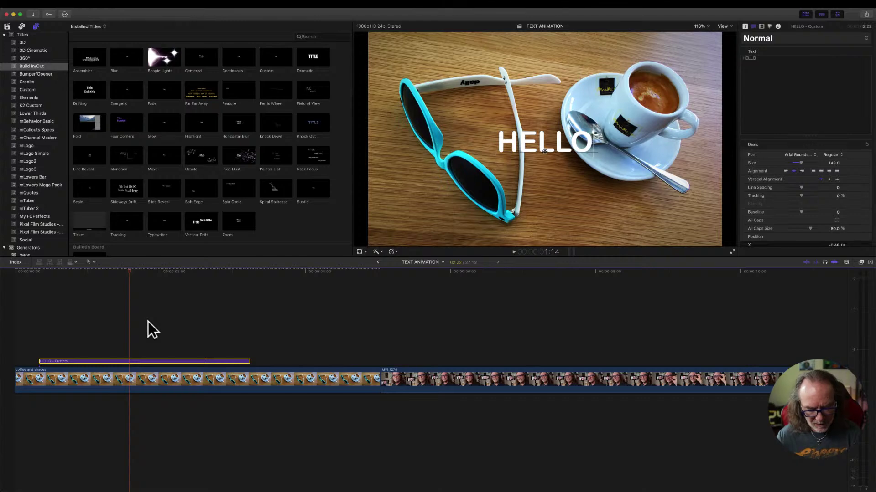
# Add a Cross Dissolve to both ends of the HELLO title and play it back
pyautogui.hotkey('ctrl', 'y')
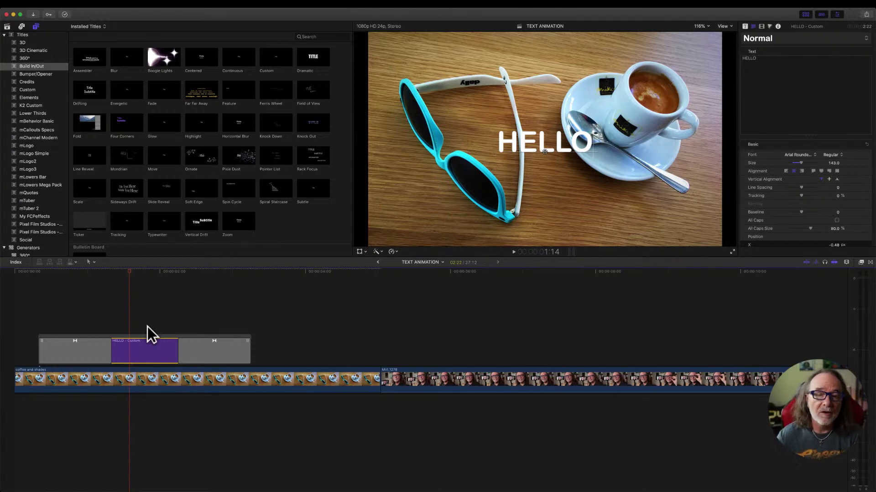
pyautogui.moveTo(130, 273); pyautogui.dragTo(27, 286)
pyautogui.press('space')
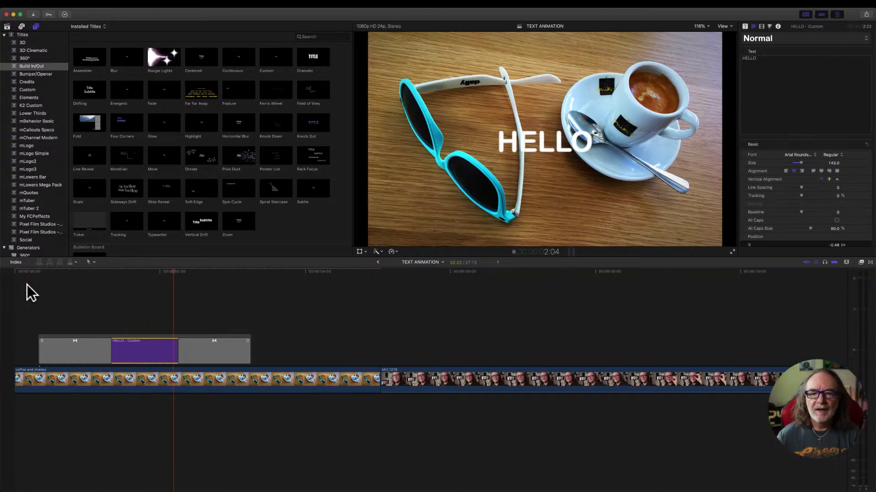
pyautogui.press('space')
# Shorten the Cross Dissolve at the start of the HELLO title to 10 frames
pyautogui.moveTo(243, 270); pyautogui.dragTo(80, 352)
pyautogui.click(107, 350)
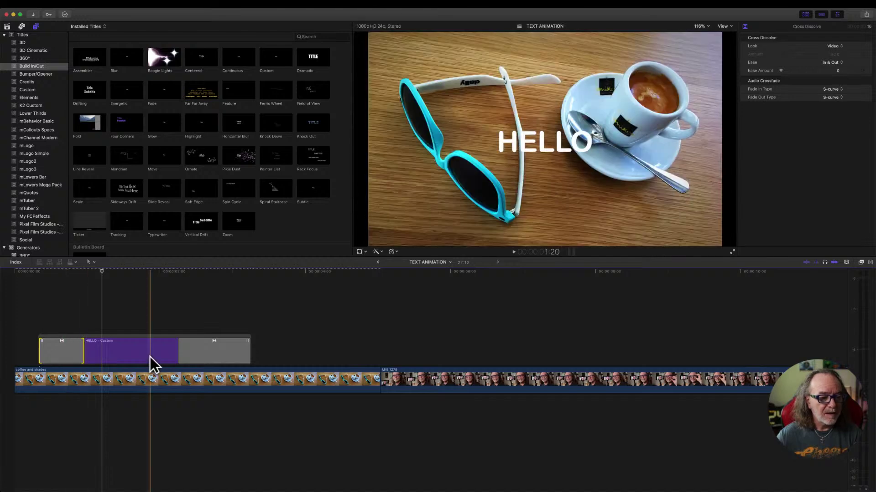
pyautogui.click(194, 360)
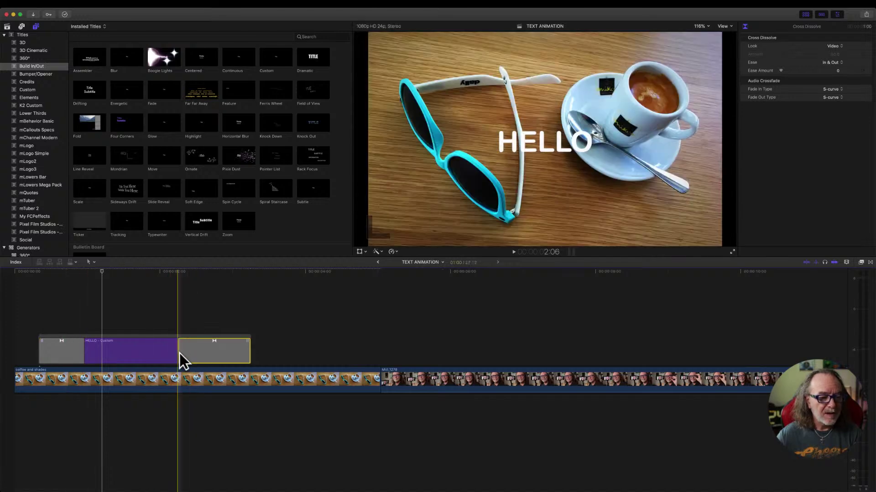
pyautogui.moveTo(81, 346); pyautogui.dragTo(69, 350)
pyautogui.click(29, 288)
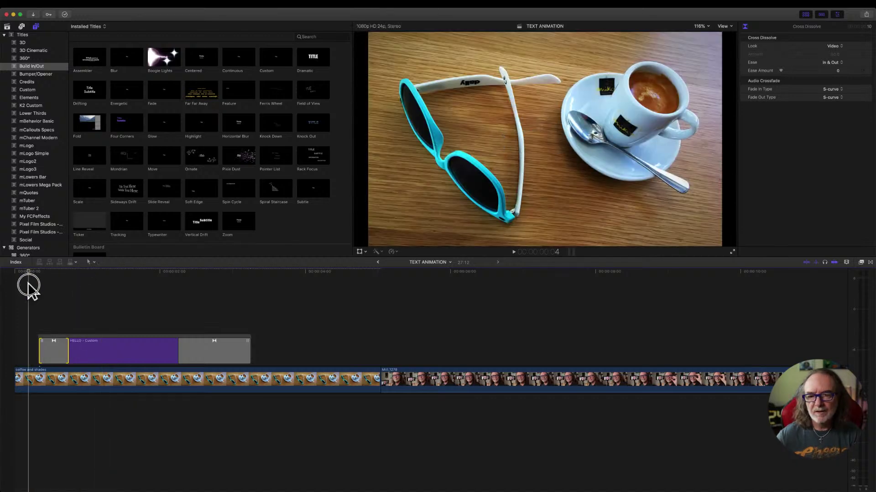
# Play back the HELLO title and remove the Cross Dissolves from both of its ends
pyautogui.press('space')
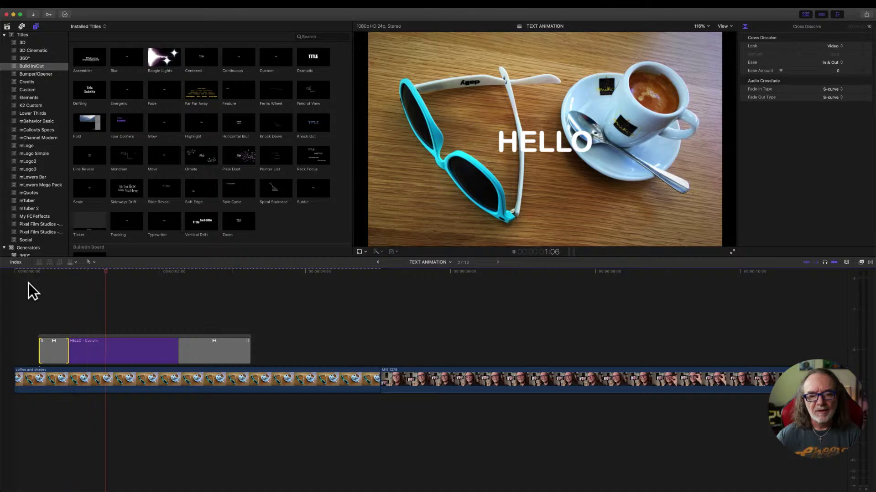
pyautogui.press('space')
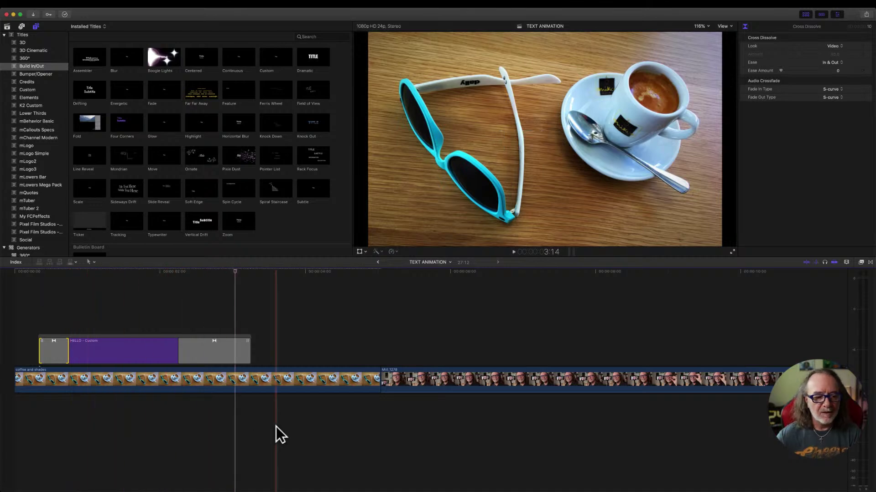
pyautogui.click(210, 354)
pyautogui.press('Delete')
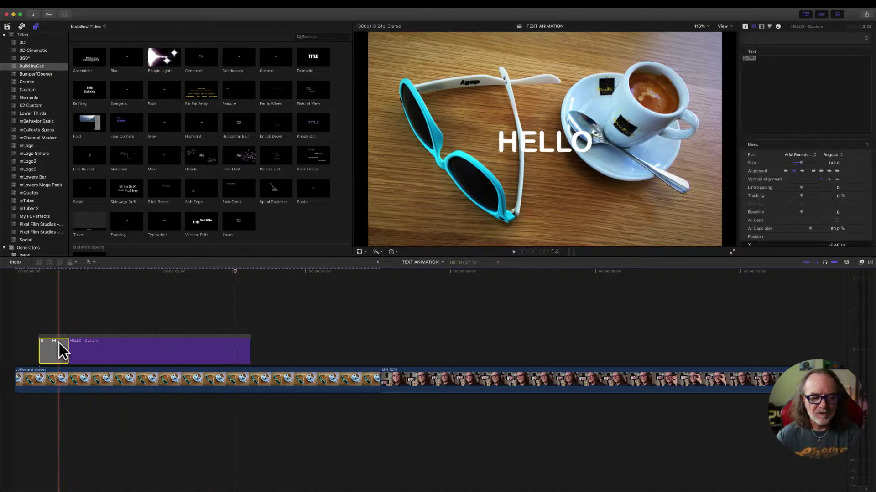
pyautogui.press('Delete')
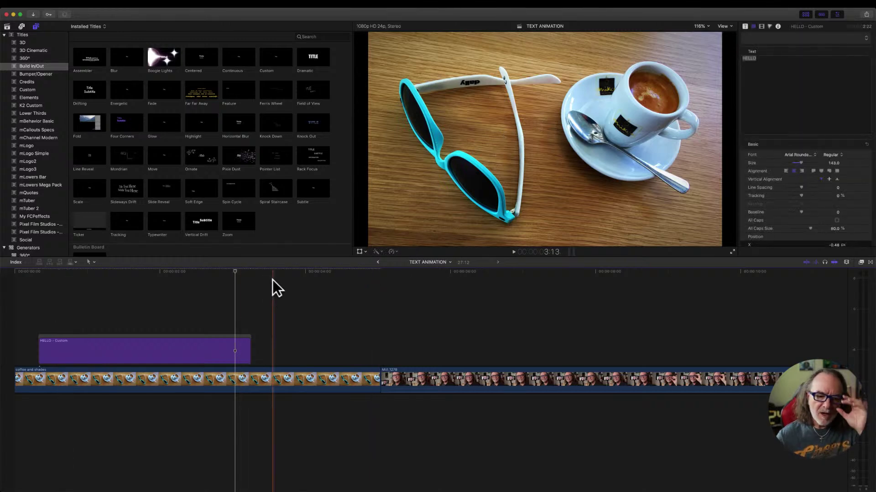
# Add a Position keyframe to the HELLO title at frame 17, nine frames after the title's start
pyautogui.moveTo(234, 268); pyautogui.dragTo(198, 274)
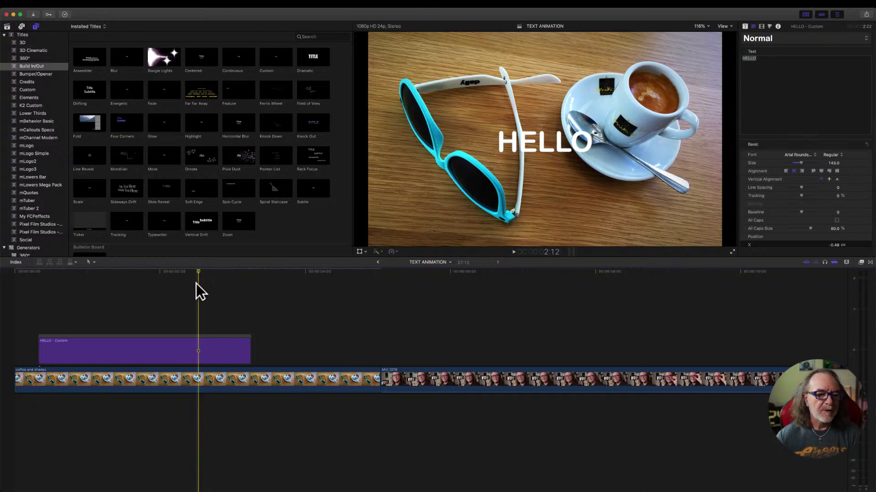
pyautogui.moveTo(197, 269); pyautogui.dragTo(42, 286)
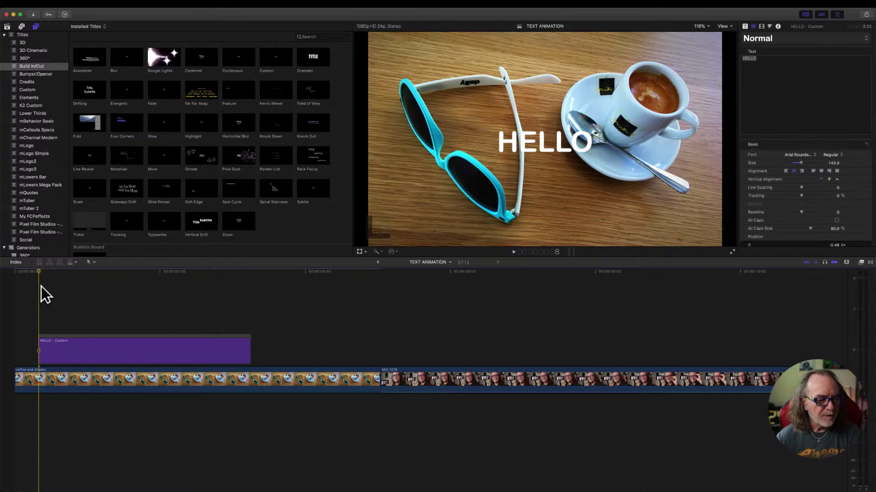
pyautogui.press('Right')
pyautogui.press('Right')
pyautogui.press('Right')
pyautogui.press('Right')
pyautogui.press('Right')
pyautogui.press('Right')
pyautogui.press('Right')
pyautogui.press('Right')
pyautogui.press('Right')
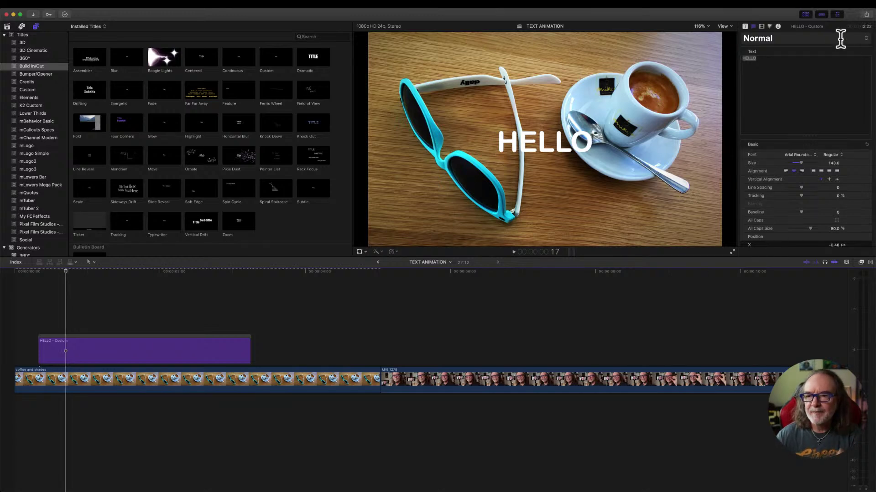
pyautogui.click(762, 26)
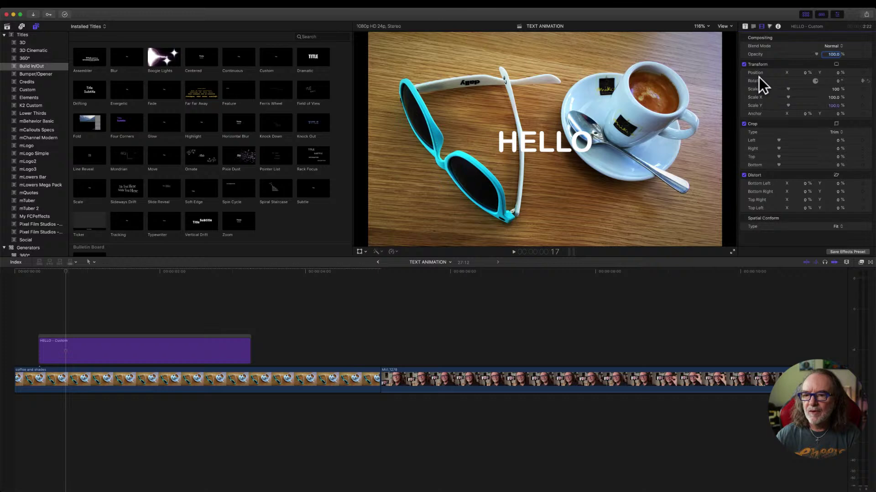
pyautogui.click(862, 72)
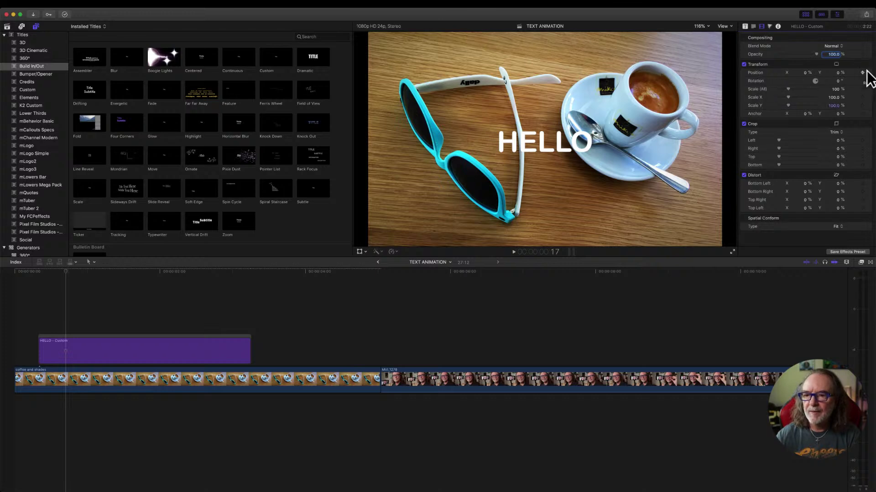
# Set the HELLO title's Position Y to -56.2% at its first frame and play the animation back
pyautogui.moveTo(67, 271); pyautogui.dragTo(39, 272)
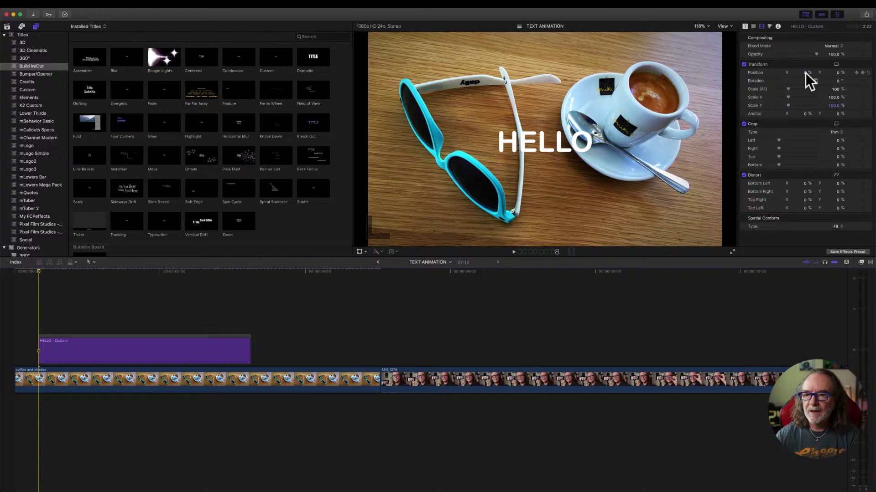
pyautogui.moveTo(838, 73); pyautogui.dragTo(840, 75)
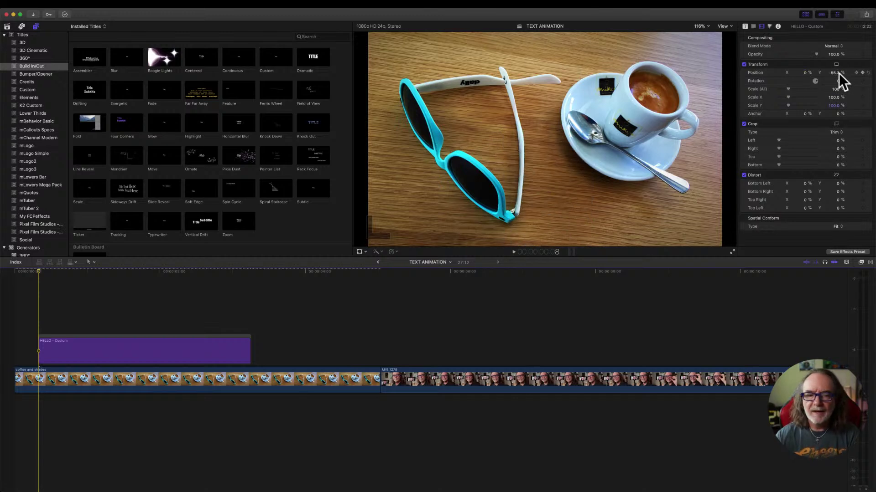
pyautogui.press('space')
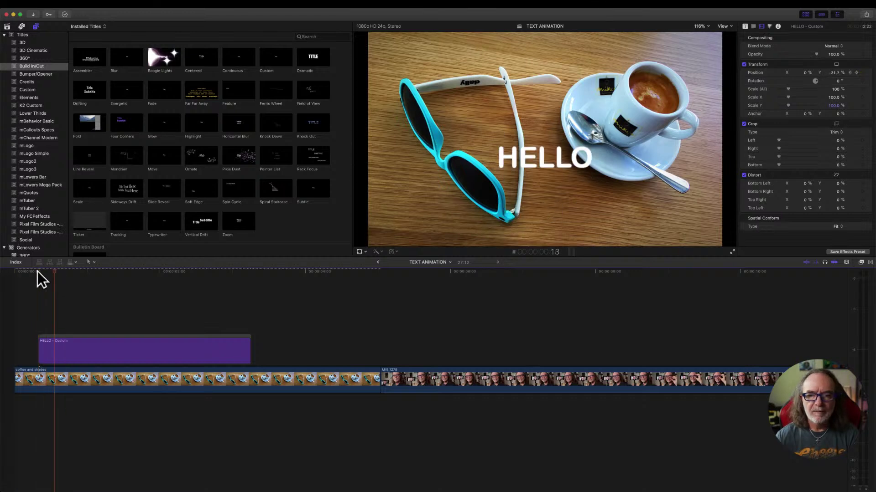
pyautogui.press('space')
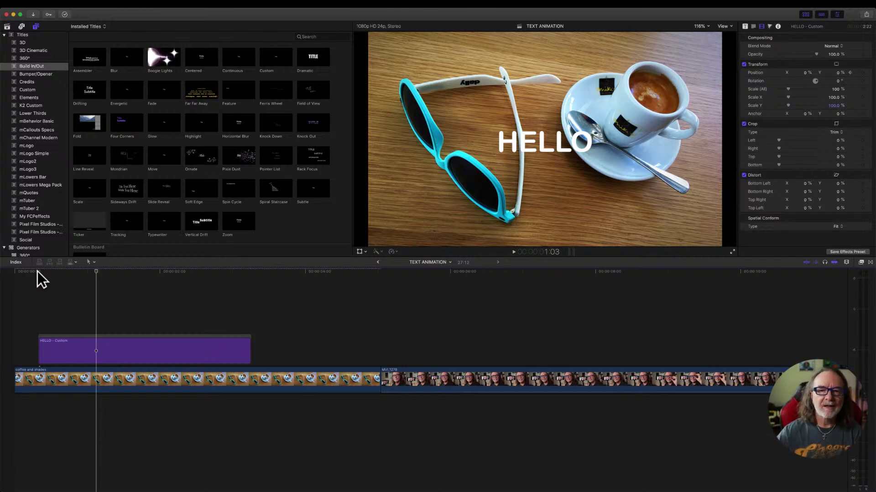
# Give only the start of the HELLO title a Cross Dissolve of 4 frames and play it back
pyautogui.moveTo(91, 276); pyautogui.dragTo(41, 284)
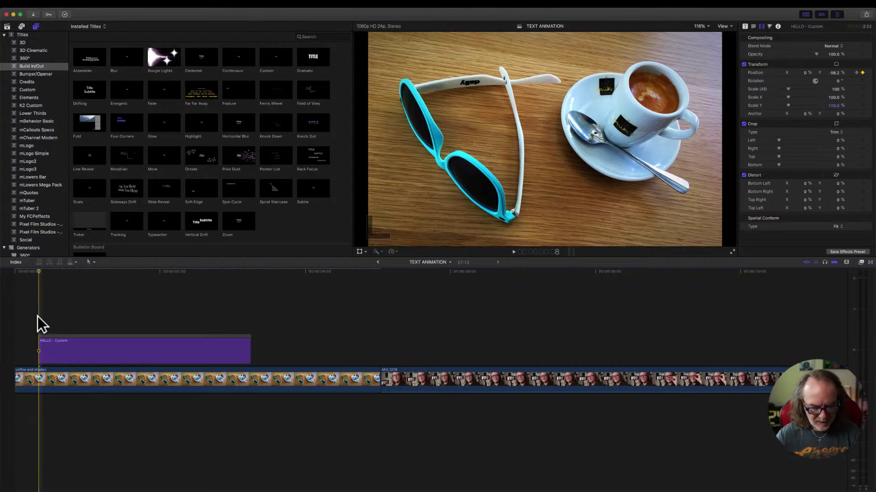
pyautogui.press('super+t')
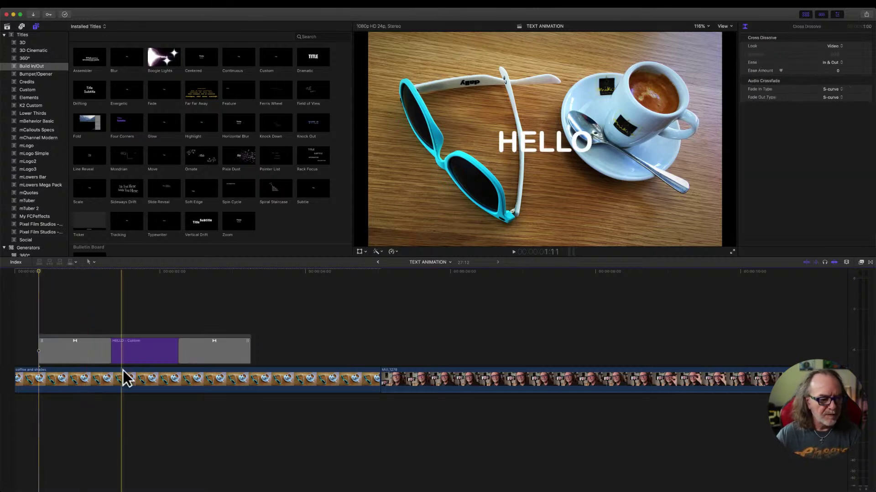
pyautogui.click(193, 351)
pyautogui.press('Delete')
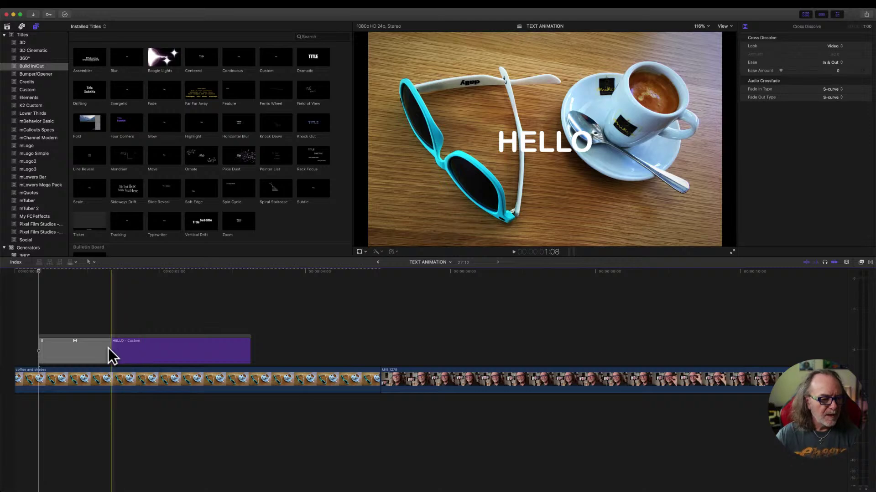
pyautogui.moveTo(108, 349); pyautogui.dragTo(50, 351)
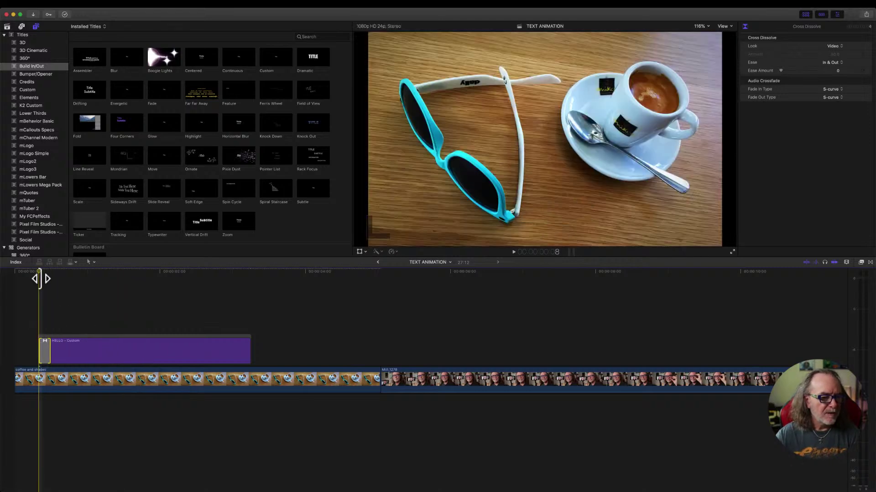
pyautogui.moveTo(37, 270); pyautogui.dragTo(30, 271)
pyautogui.press('space')
pyautogui.press('space')
pyautogui.moveTo(84, 272); pyautogui.dragTo(45, 278)
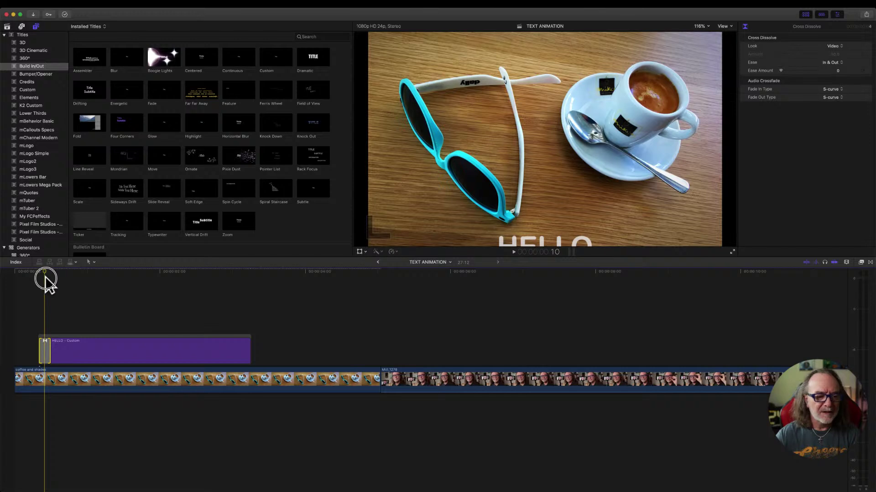
# Try the HELLO title's starting Cross Dissolve at 7 frames in playback and remove the transition
pyautogui.moveTo(51, 355); pyautogui.dragTo(60, 356)
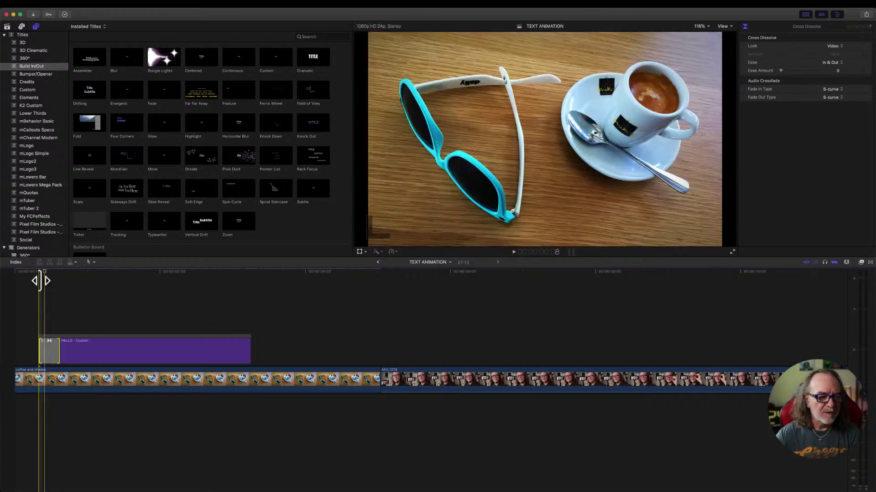
pyautogui.click(28, 274)
pyautogui.press('space')
pyautogui.press('j')
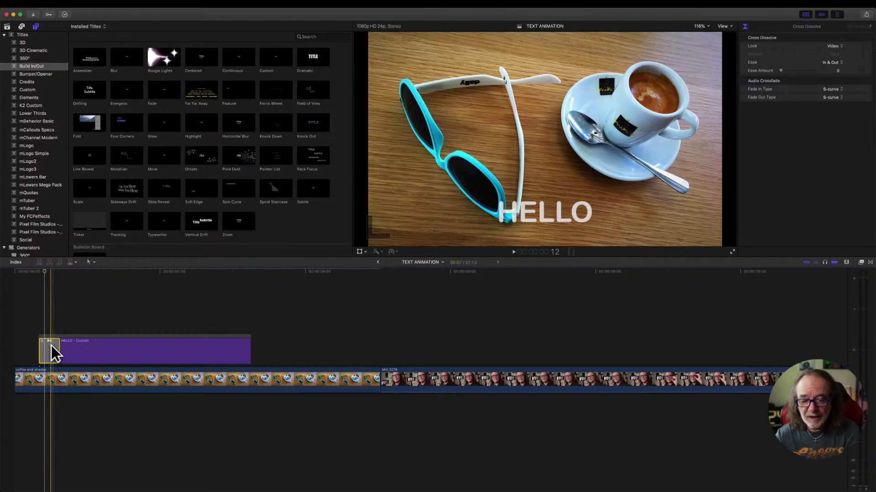
pyautogui.press('Delete')
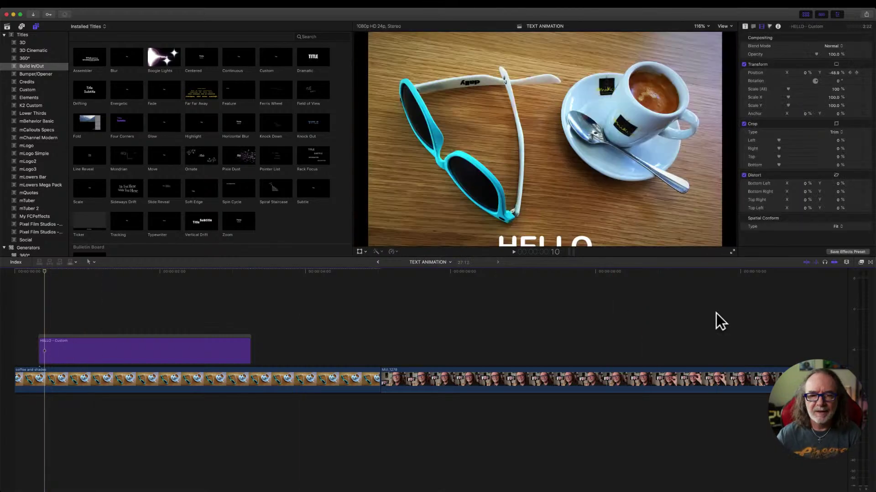
# Try cropping the left edge and changing Scale Y of the HELLO title at frame 19, undoing each change
pyautogui.click(108, 292)
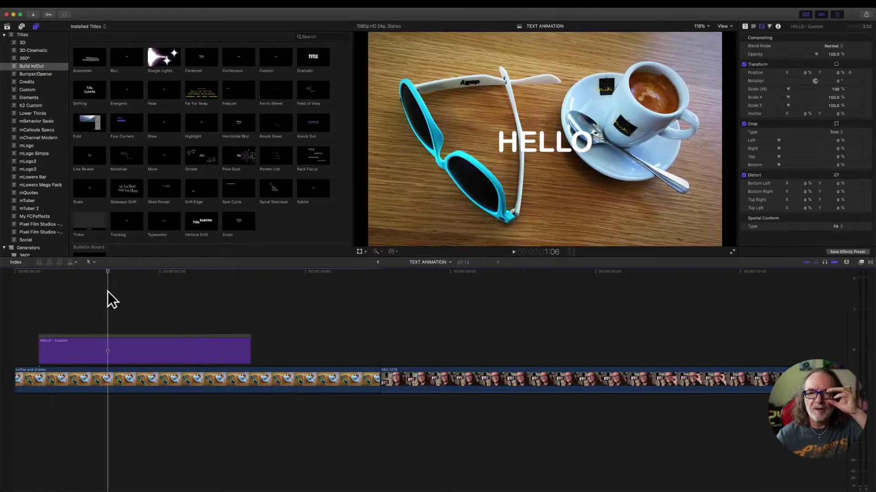
pyautogui.moveTo(108, 273)
pyautogui.mouseDown()
pyautogui.moveTo(55, 279)
pyautogui.moveTo(64, 285)
pyautogui.moveTo(43, 284)
pyautogui.moveTo(67, 273)
pyautogui.moveTo(39, 274)
pyautogui.moveTo(72, 273)
pyautogui.mouseUp()
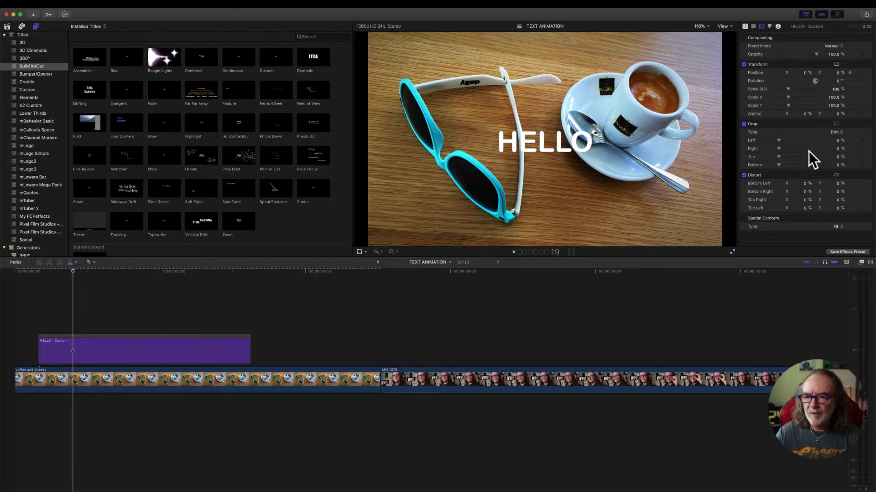
pyautogui.moveTo(779, 140); pyautogui.dragTo(785, 145)
pyautogui.press('super+z')
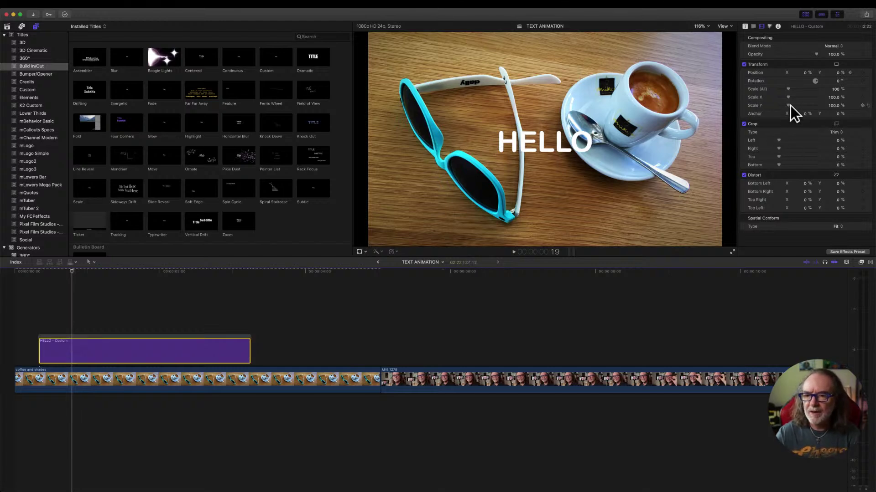
pyautogui.moveTo(788, 107)
pyautogui.mouseDown()
pyautogui.moveTo(798, 105)
pyautogui.moveTo(787, 106)
pyautogui.mouseUp()
pyautogui.press('super+z')
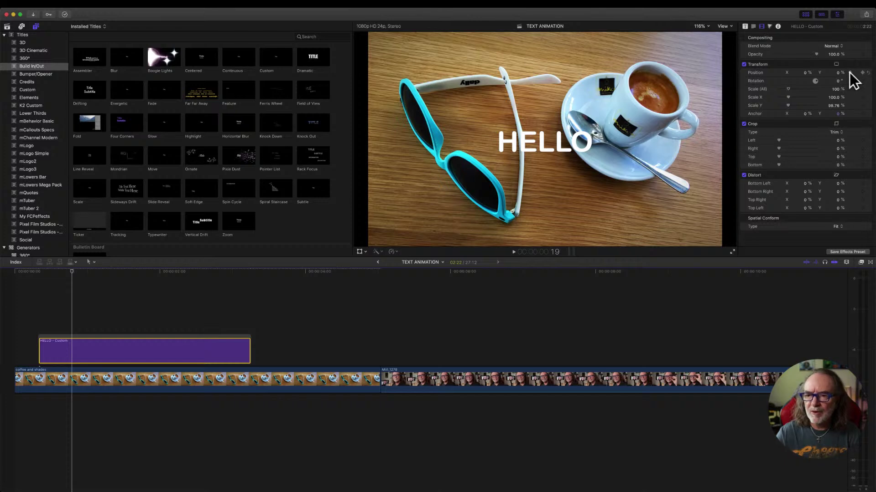
# Stretch the HELLO title vertically to a Scale Y of 172.91% and play it back
pyautogui.press('Left')
pyautogui.press('Left')
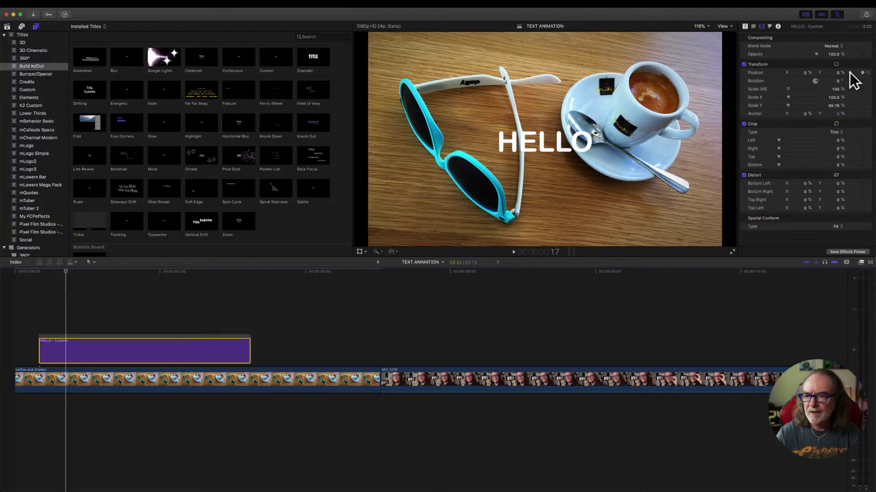
pyautogui.press('Right')
pyautogui.press('Right')
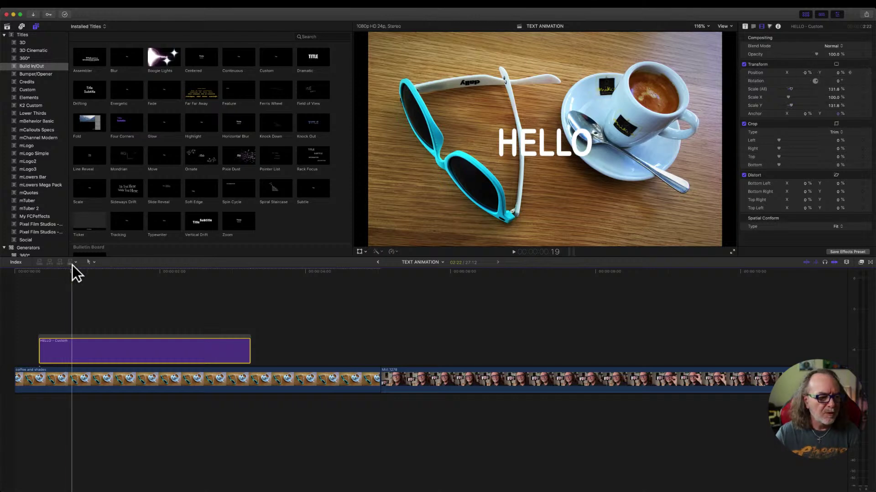
pyautogui.moveTo(70, 274); pyautogui.dragTo(40, 277)
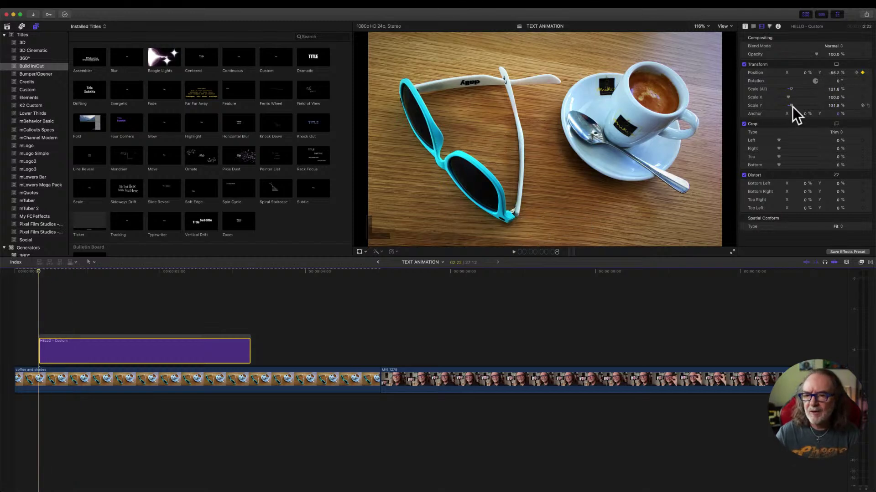
pyautogui.moveTo(792, 106); pyautogui.dragTo(796, 106)
pyautogui.press('space')
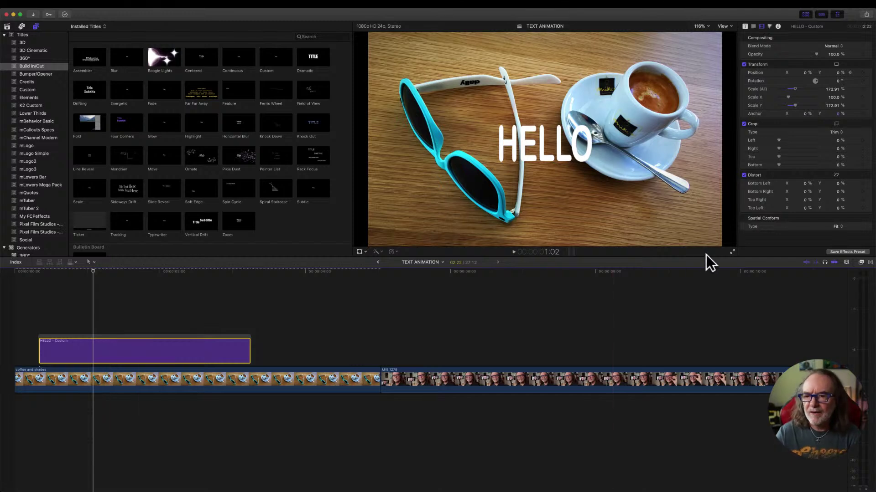
# Add scale keyframes to the HELLO title at 1:02 and reduce its overall scale to 91.96%
pyautogui.click(862, 90)
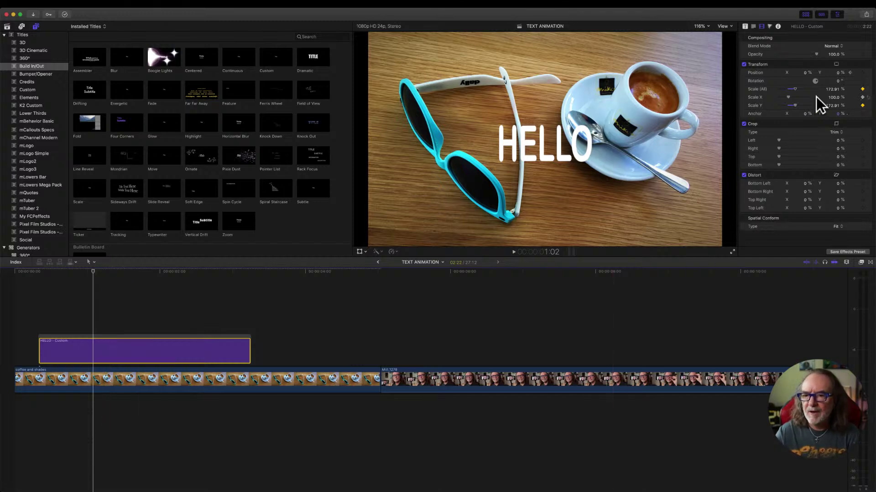
pyautogui.moveTo(798, 92); pyautogui.dragTo(789, 109)
pyautogui.moveTo(94, 270); pyautogui.dragTo(39, 274)
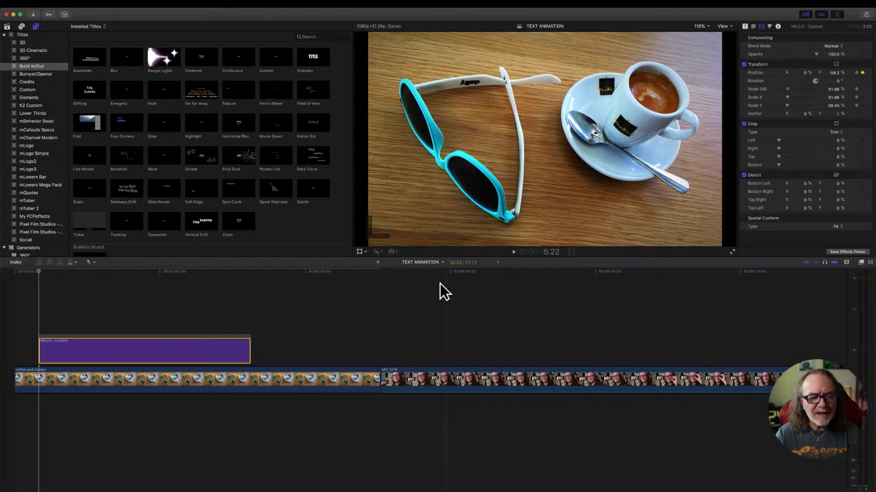
# Replace the HELLO title with a new Custom title starting at frame 10 and trim its end to a 4:00 duration
pyautogui.moveTo(39, 272)
pyautogui.mouseDown()
pyautogui.moveTo(81, 276)
pyautogui.moveTo(46, 273)
pyautogui.mouseUp()
pyautogui.press('Delete')
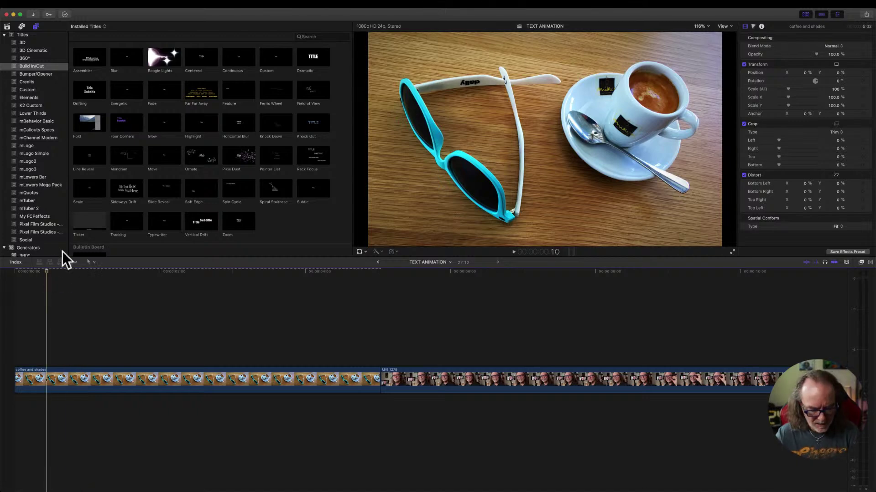
pyautogui.press('q')
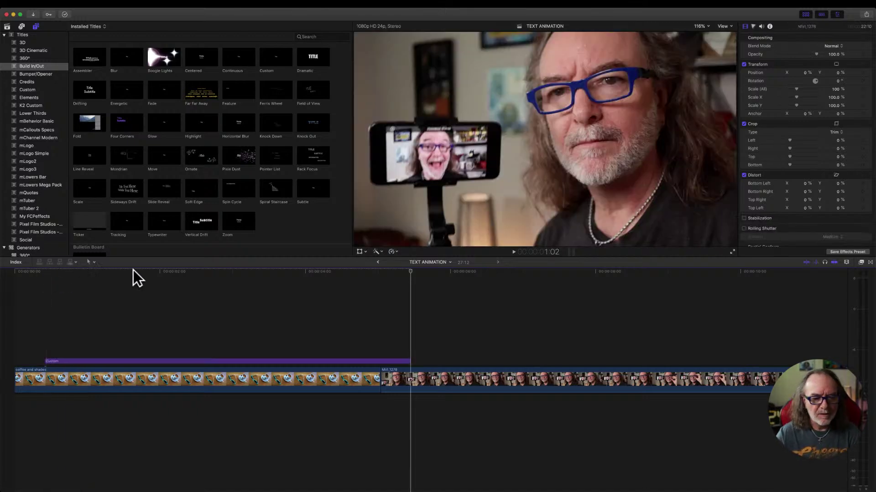
pyautogui.moveTo(412, 276); pyautogui.dragTo(385, 276)
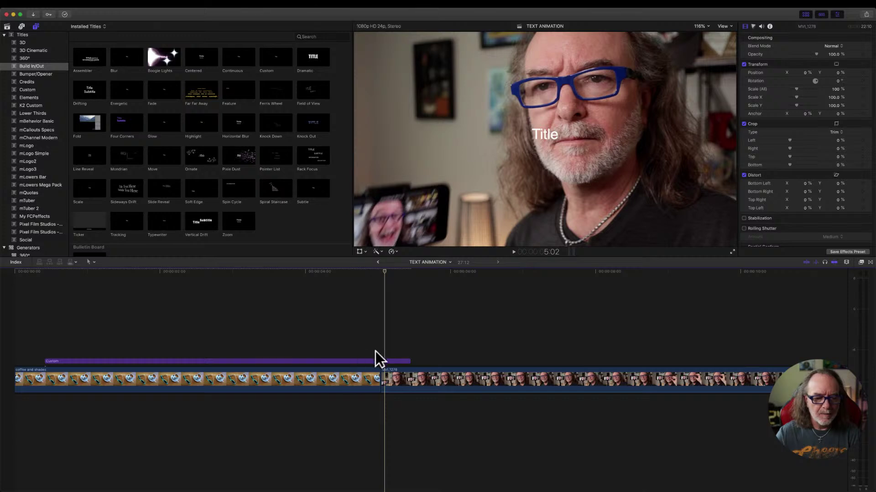
pyautogui.moveTo(409, 361); pyautogui.dragTo(320, 363)
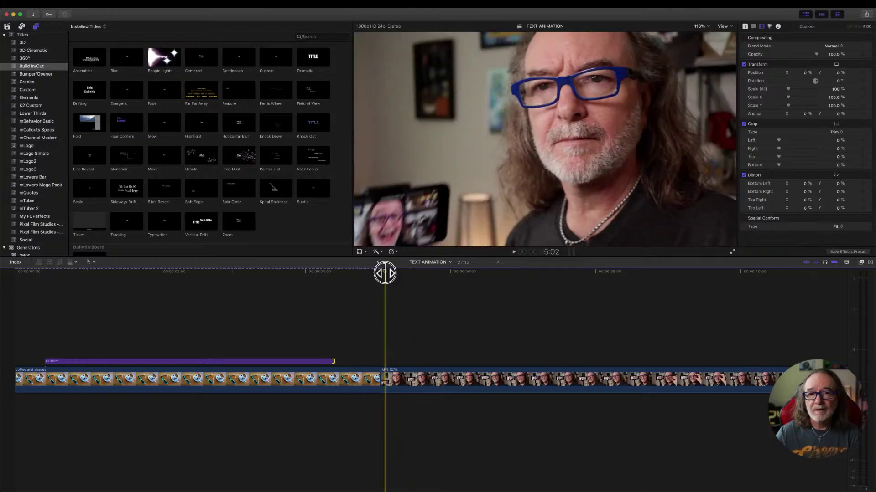
# Change the Custom title's placeholder text to HELLO
pyautogui.moveTo(384, 272); pyautogui.dragTo(229, 273)
pyautogui.click(221, 362)
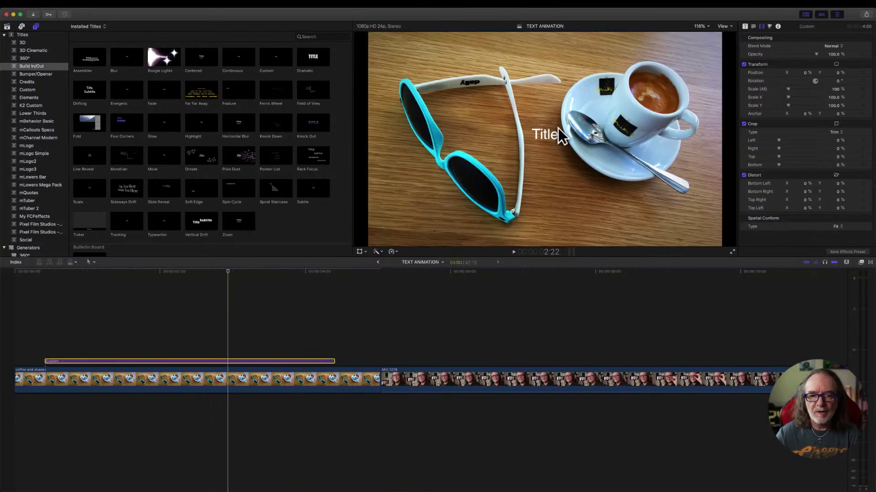
pyautogui.doubleClick(533, 130)
pyautogui.write('HELLO')
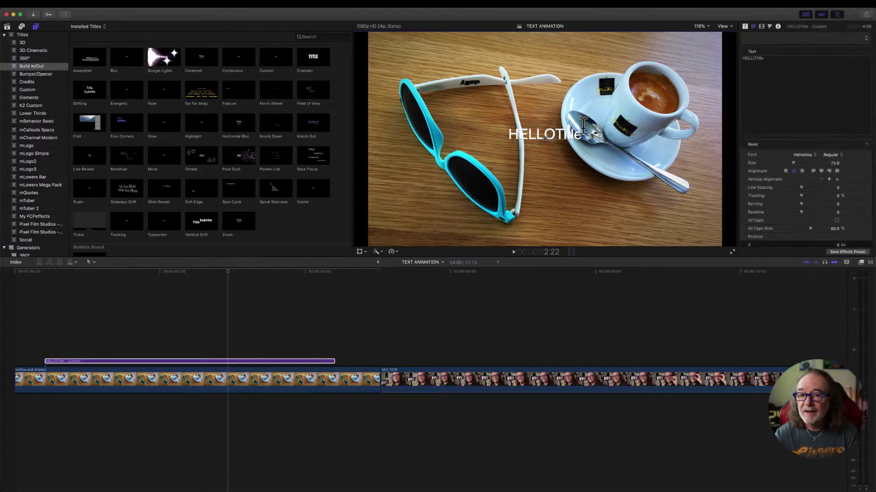
pyautogui.moveTo(585, 134); pyautogui.dragTo(504, 136)
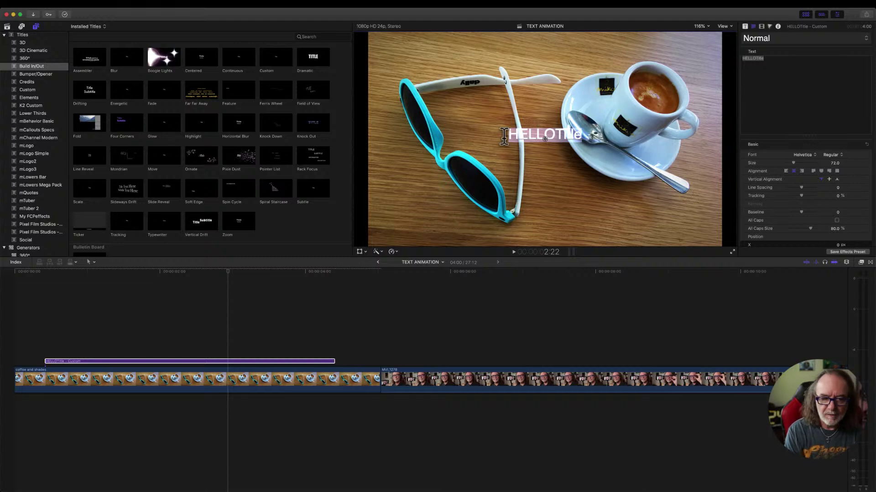
pyautogui.write('HELLO')
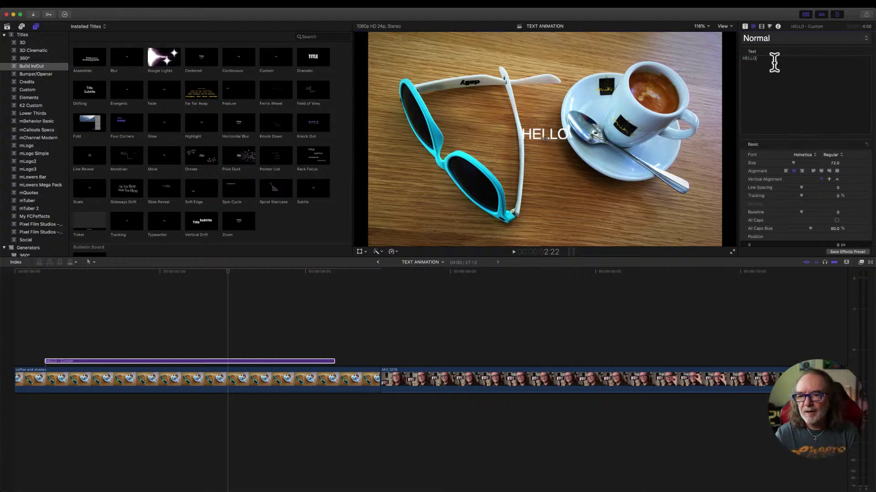
# Enlarge the HELLO text to size 149 and move it slightly lower, to about X -16 px and Y -76 px
pyautogui.moveTo(792, 162); pyautogui.dragTo(797, 165)
pyautogui.moveTo(543, 137); pyautogui.dragTo(541, 154)
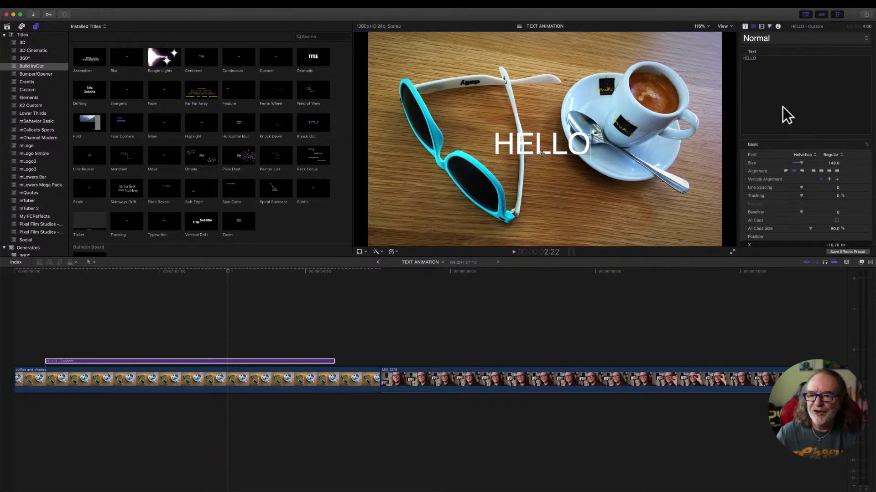
pyautogui.scroll(-3, 856, 232)
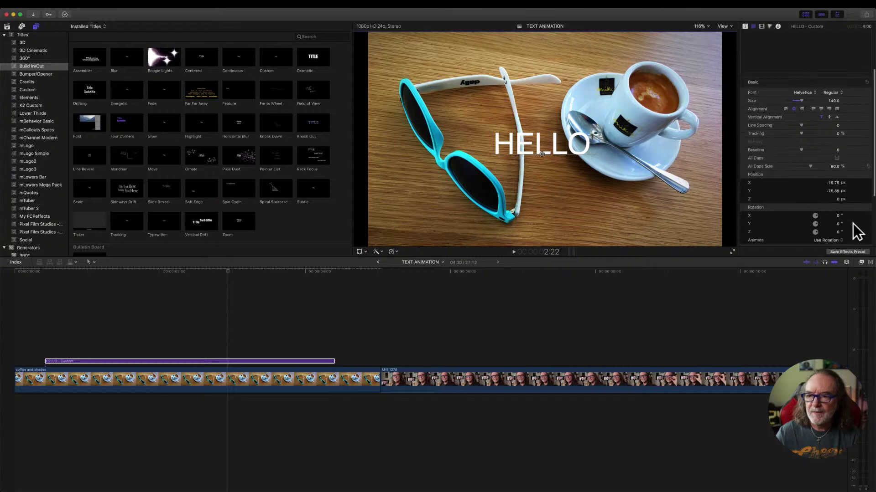
pyautogui.scroll(4, 777, 117)
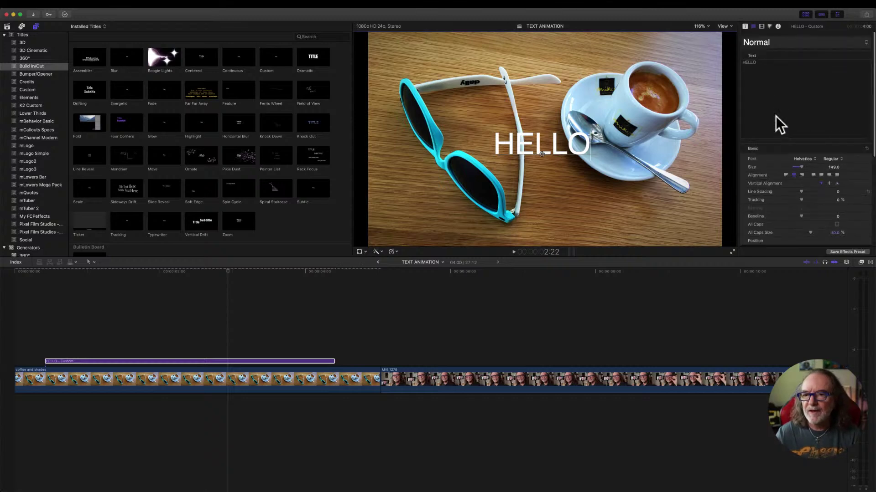
# Keyframe the HELLO title's In Spread at frame 10 and set its In Scale X to 0%
pyautogui.click(743, 26)
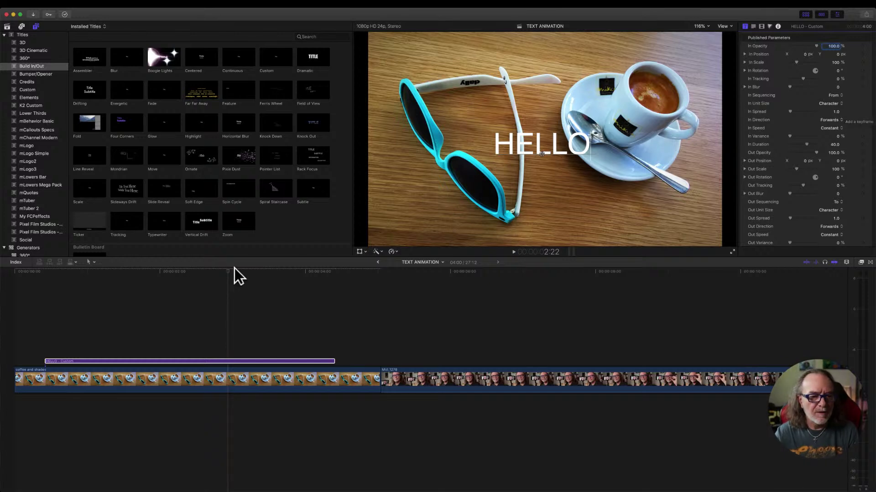
pyautogui.moveTo(227, 277); pyautogui.dragTo(48, 282)
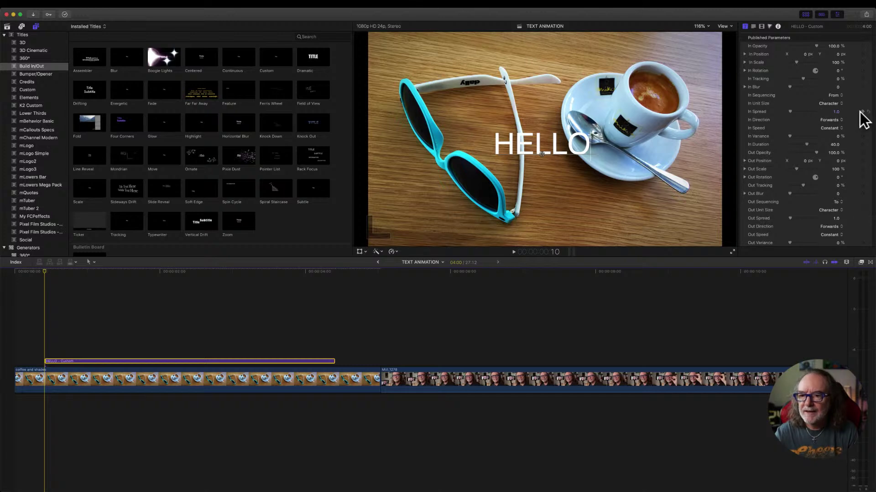
pyautogui.click(790, 112)
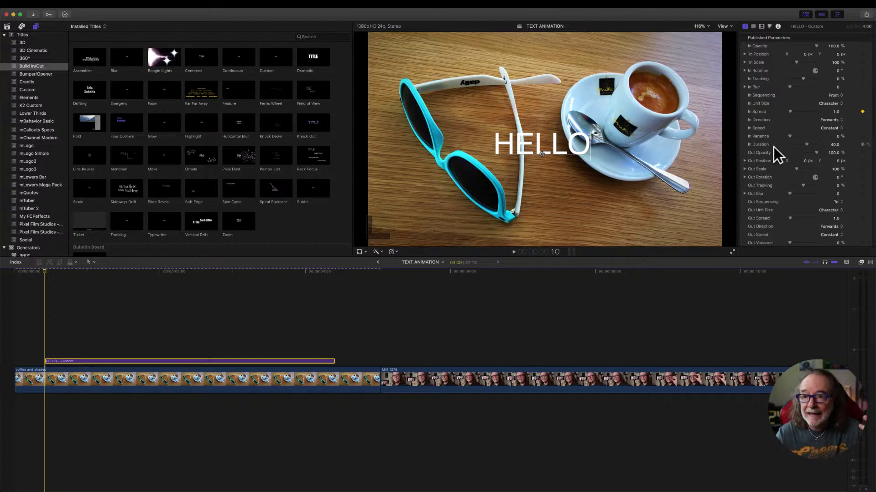
pyautogui.click(744, 62)
pyautogui.moveTo(794, 70); pyautogui.dragTo(789, 73)
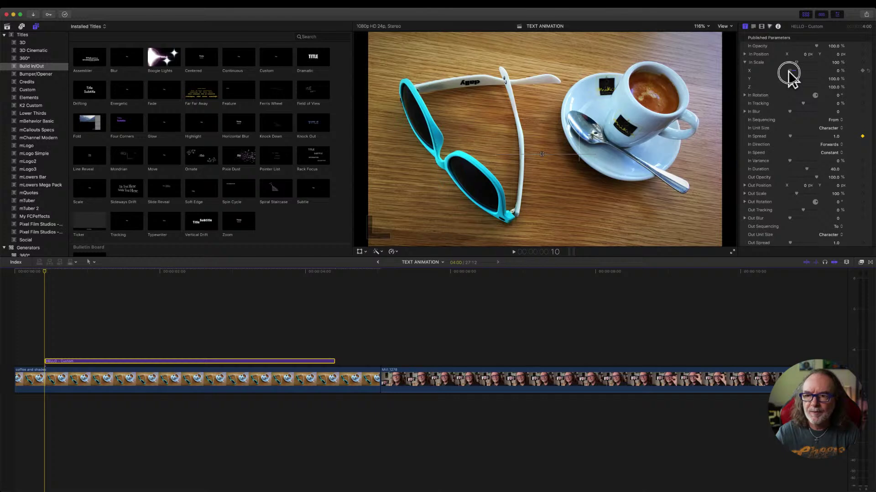
# Play back the HELLO title's build-in animation twice and undo the In Scale X and In Spread changes
pyautogui.press('space')
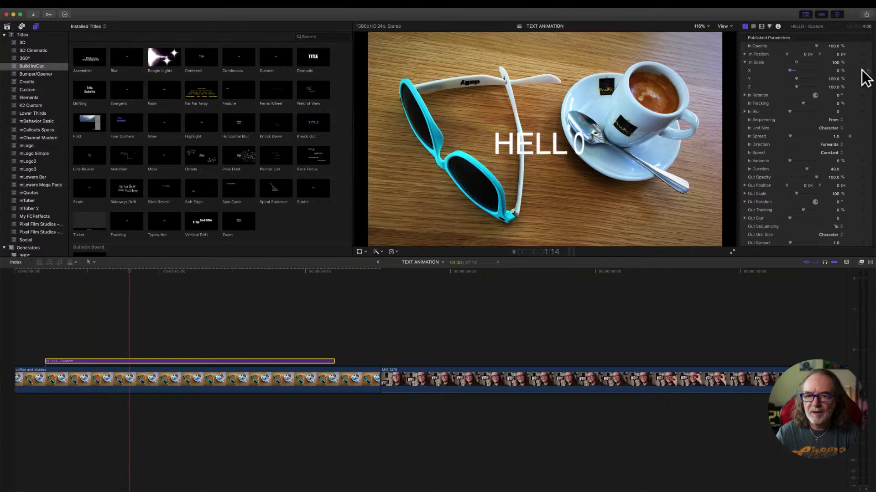
pyautogui.press('space')
pyautogui.moveTo(162, 272); pyautogui.dragTo(39, 286)
pyautogui.press('space')
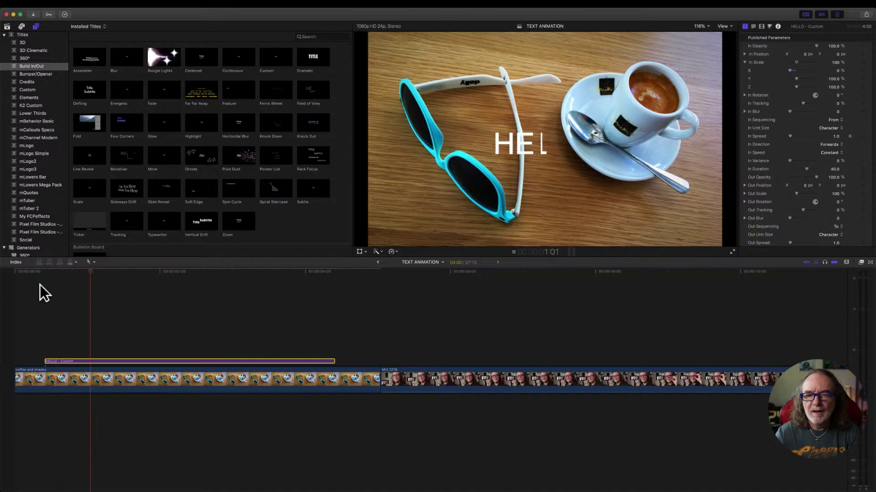
pyautogui.press('space')
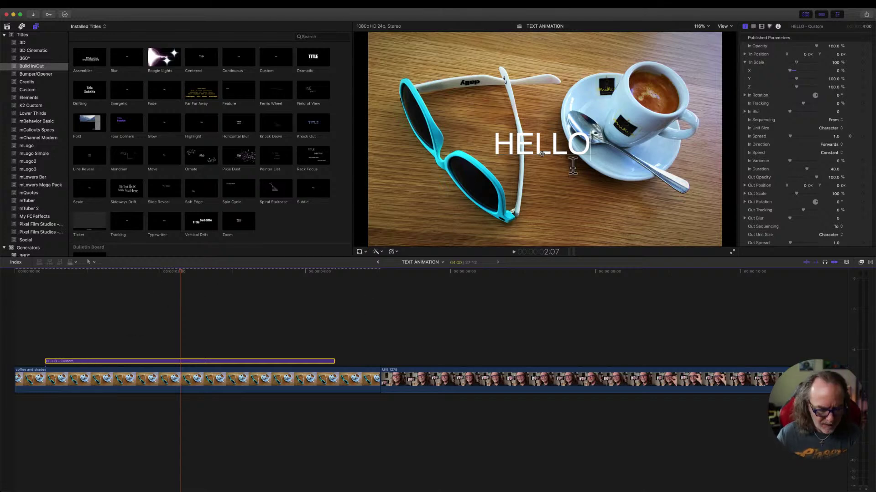
pyautogui.press('Up')
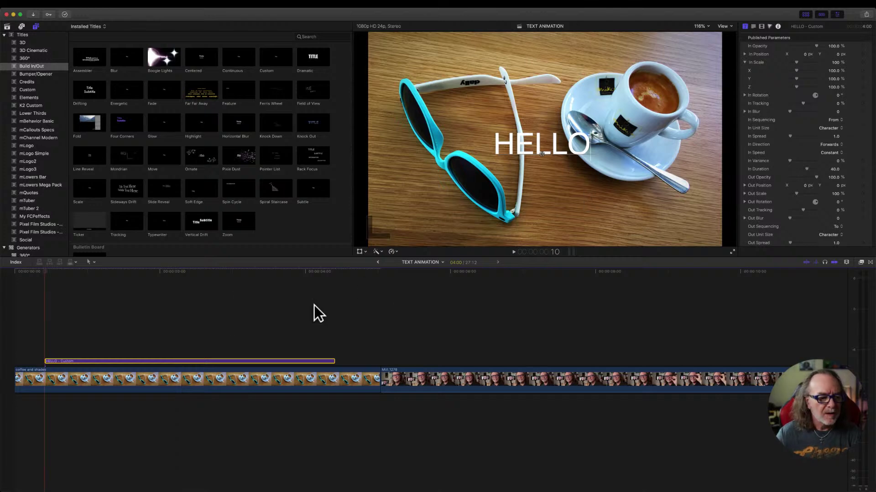
# Apply the BC Font text style to HELLO at size 176 and place it near the horizontal centre, slightly lower in the frame
pyautogui.click(182, 275)
pyautogui.moveTo(181, 275); pyautogui.dragTo(157, 276)
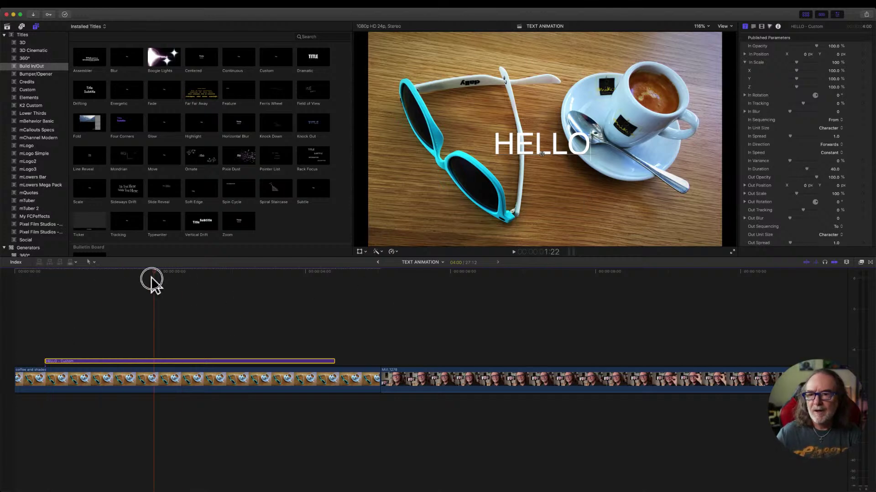
pyautogui.click(753, 26)
pyautogui.click(761, 26)
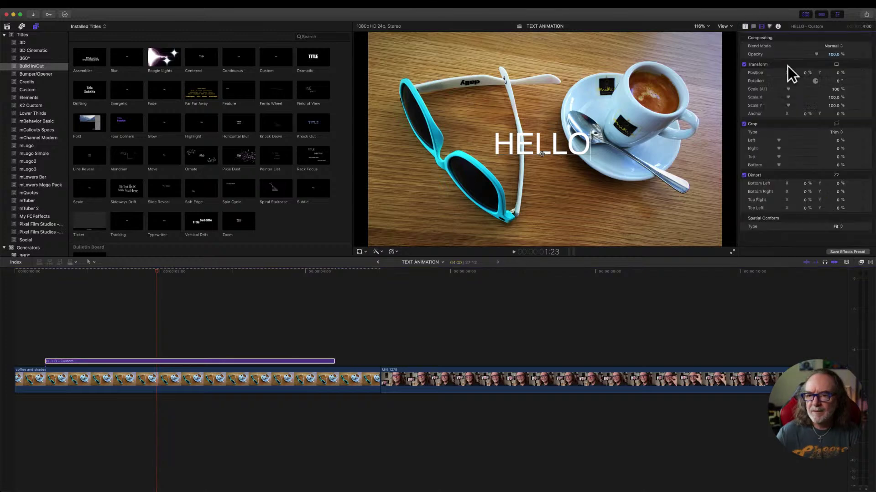
pyautogui.click(753, 26)
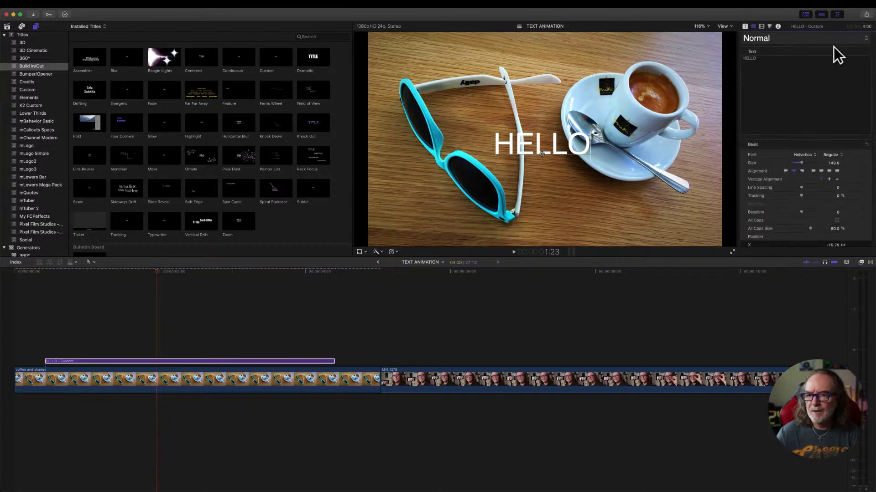
pyautogui.click(858, 39)
pyautogui.click(790, 78)
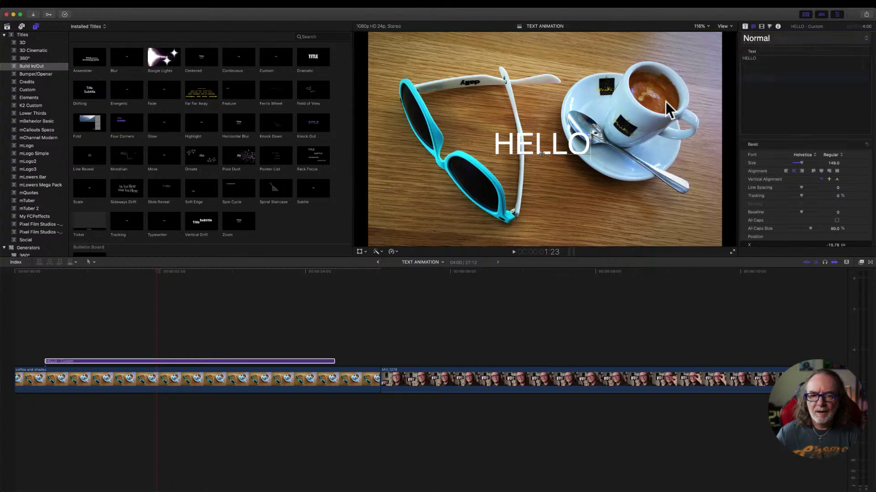
pyautogui.moveTo(793, 163); pyautogui.dragTo(804, 163)
pyautogui.moveTo(536, 152); pyautogui.dragTo(553, 176)
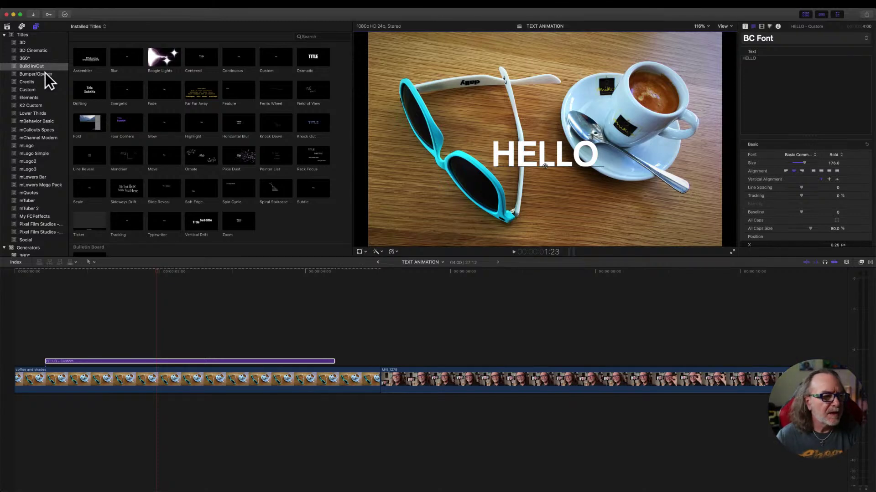
# Replace the HELLO title with the Knock Out title from the Build In/Out category
pyautogui.click(20, 42)
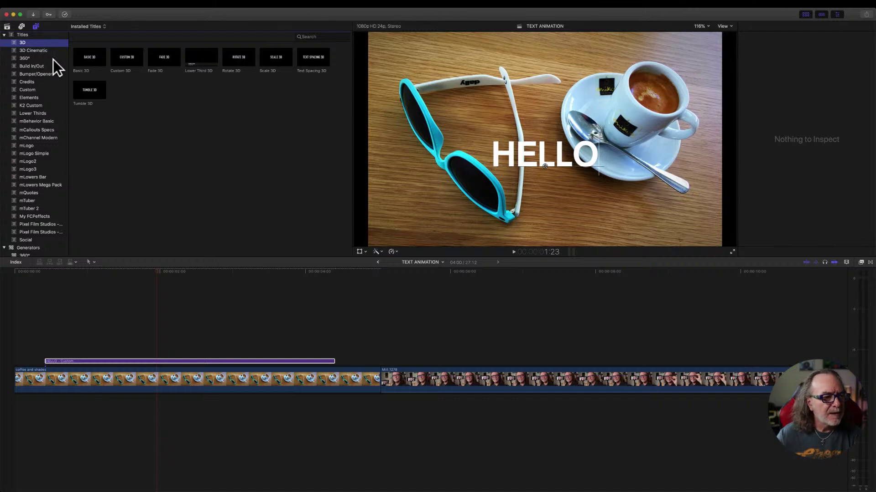
pyautogui.click(30, 50)
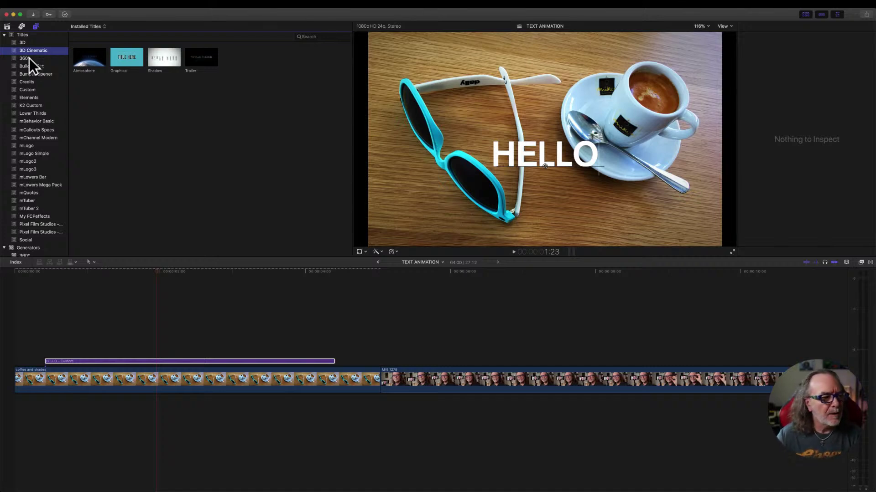
pyautogui.click(28, 65)
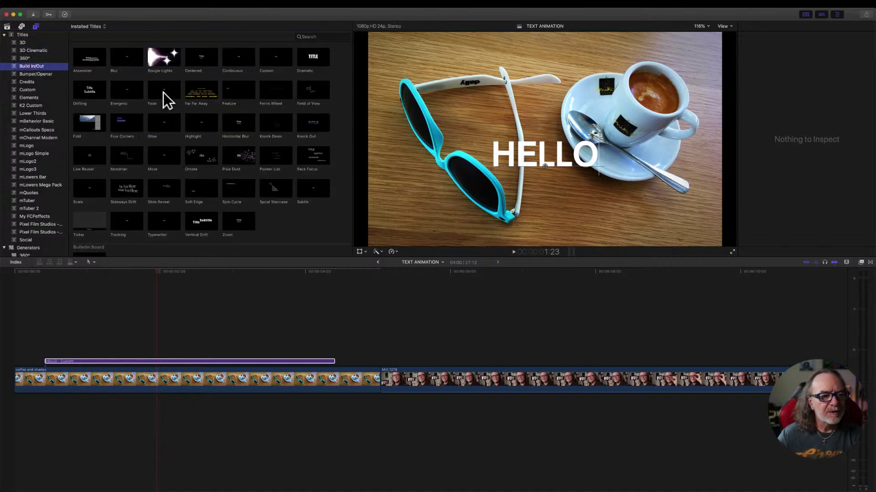
pyautogui.click(146, 72)
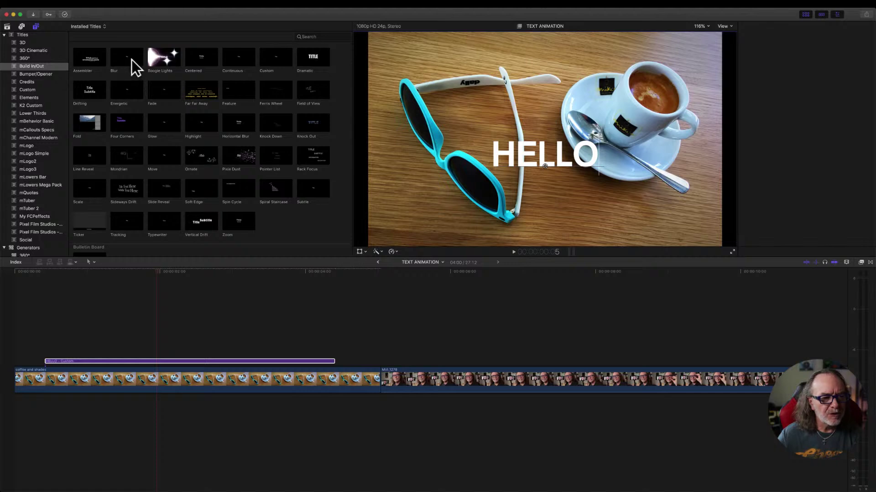
pyautogui.press('super+4')
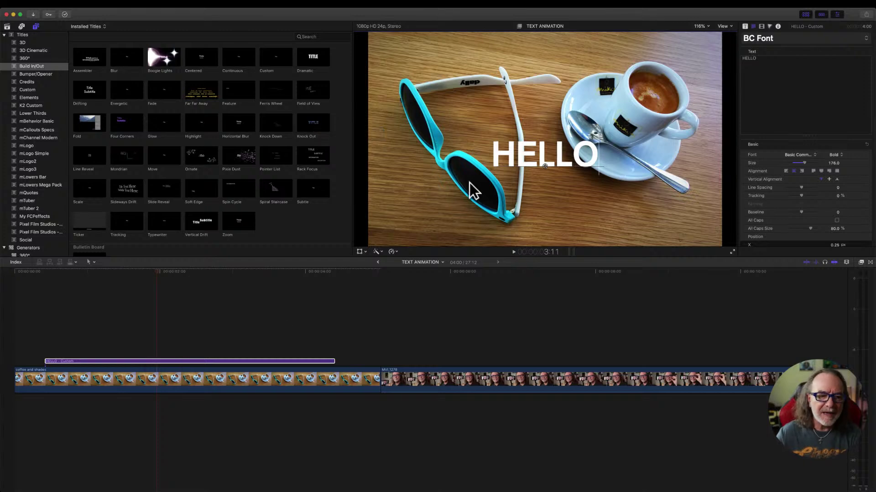
pyautogui.moveTo(308, 120); pyautogui.dragTo(100, 361)
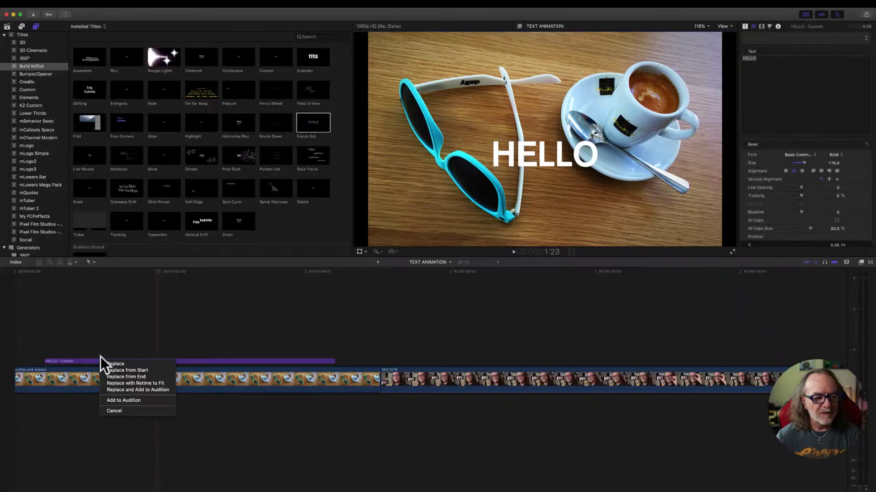
pyautogui.click(115, 364)
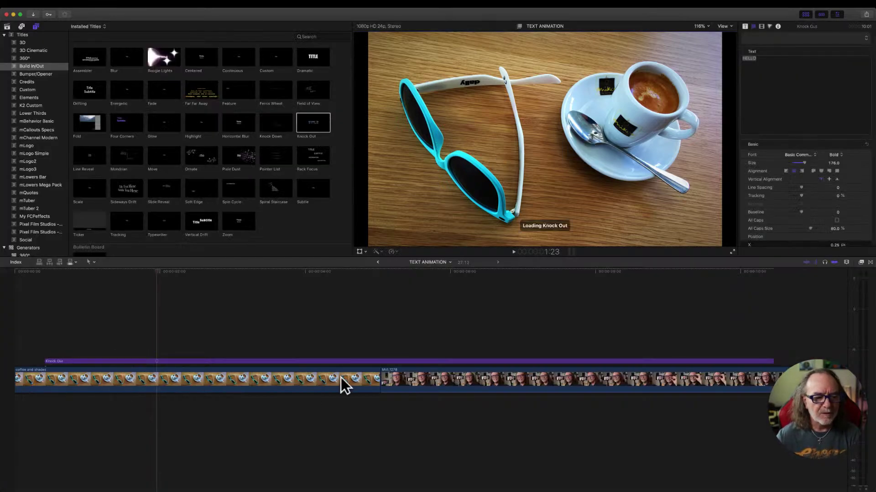
# Split the Knock Out title just before the coffee and shades clip ends and delete the remainder, leaving a 4:13 duration
pyautogui.click(374, 361)
pyautogui.press('super+b')
pyautogui.click(394, 361)
pyautogui.press('Delete')
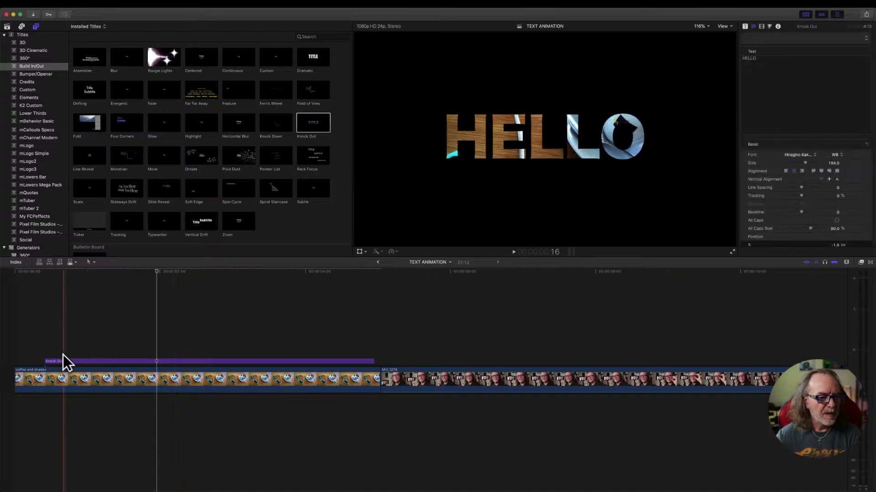
# Play back the Knock Out title from frame 7, just before it begins
pyautogui.click(154, 272)
pyautogui.moveTo(154, 272); pyautogui.dragTo(36, 286)
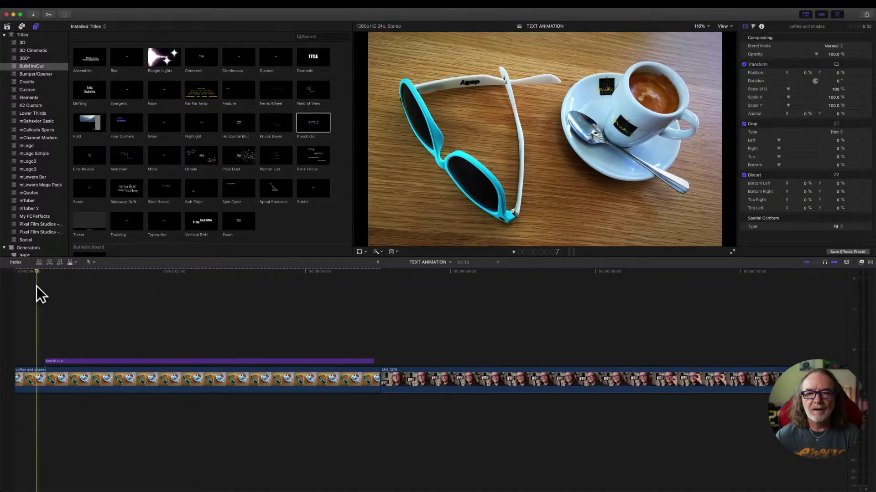
pyautogui.press('space')
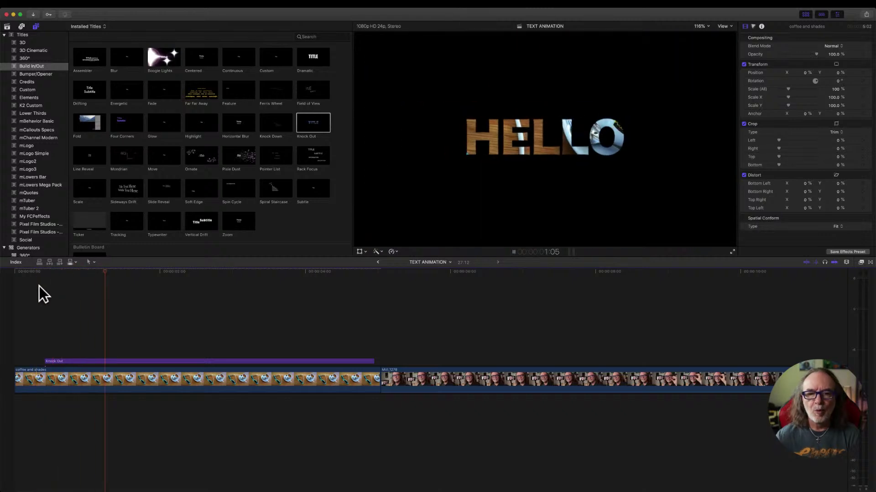
# Scale the Knock Out title to 128% and set its text size to 260 with 0.12% tracking
pyautogui.moveTo(169, 273); pyautogui.dragTo(124, 274)
pyautogui.click(155, 361)
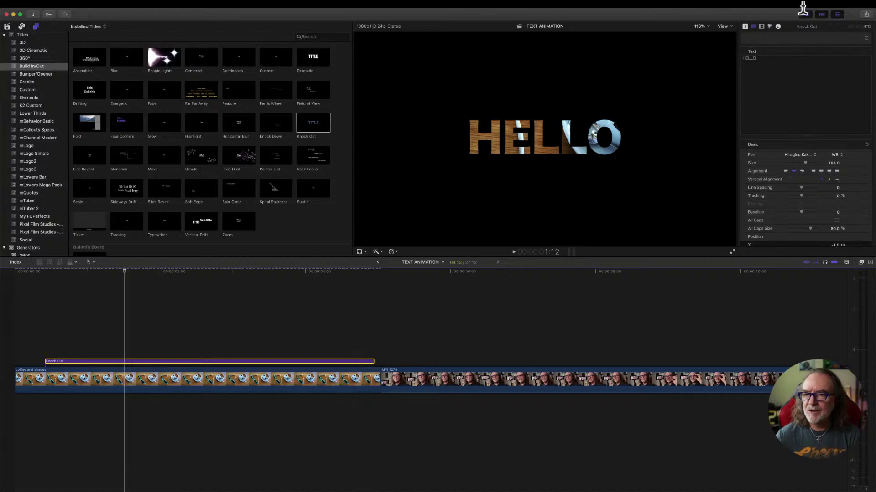
pyautogui.click(761, 26)
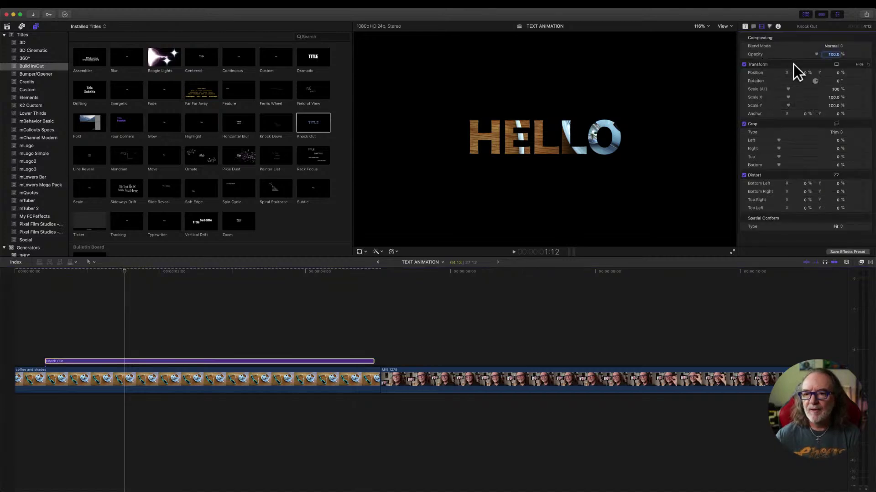
pyautogui.moveTo(788, 90); pyautogui.dragTo(791, 92)
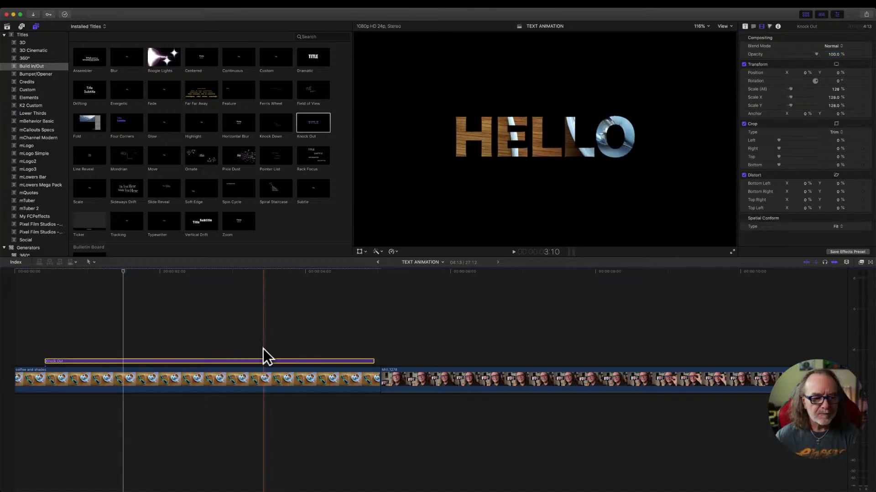
pyautogui.click(745, 26)
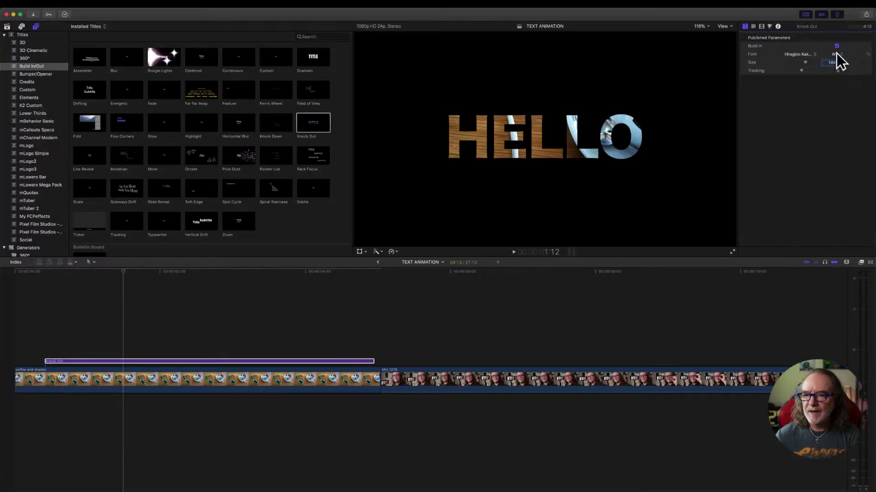
pyautogui.moveTo(805, 62)
pyautogui.mouseDown()
pyautogui.moveTo(815, 60)
pyautogui.moveTo(803, 70)
pyautogui.mouseUp()
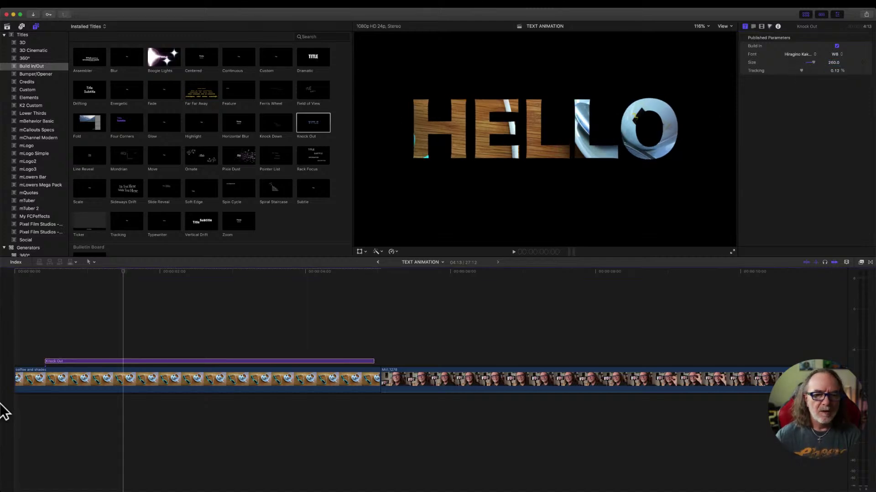
# Keyframe the Knock Out title's tracking to animate from 62.35% at its start, frame 10, to 0.12% at 1:12
pyautogui.click(78, 360)
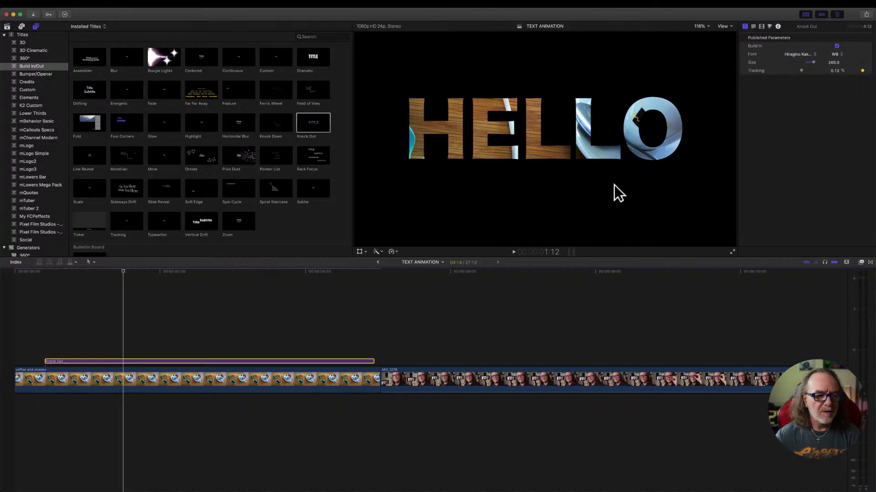
pyautogui.moveTo(124, 275); pyautogui.dragTo(54, 281)
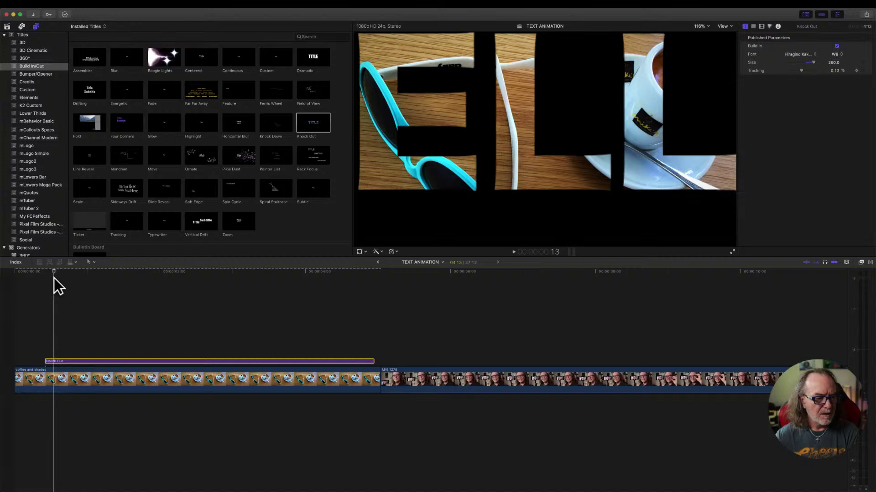
pyautogui.press('Left')
pyautogui.press('Left')
pyautogui.press('Left')
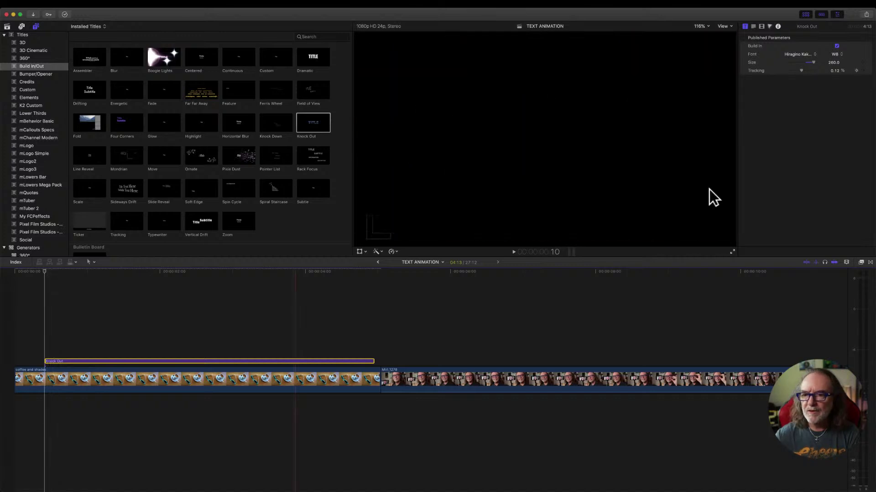
pyautogui.moveTo(800, 70); pyautogui.dragTo(809, 71)
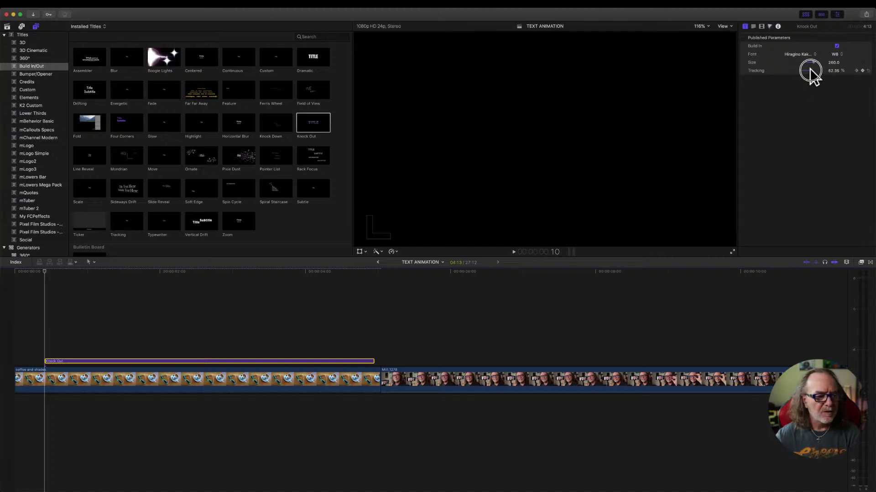
# Play back the Knock Out title's tracking animation from frame 7 and scrub past 1:12
pyautogui.click(38, 274)
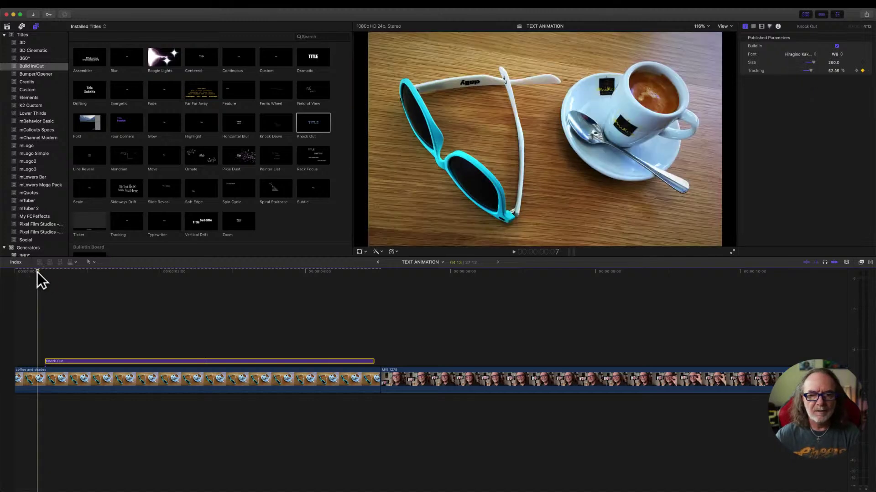
pyautogui.press('space')
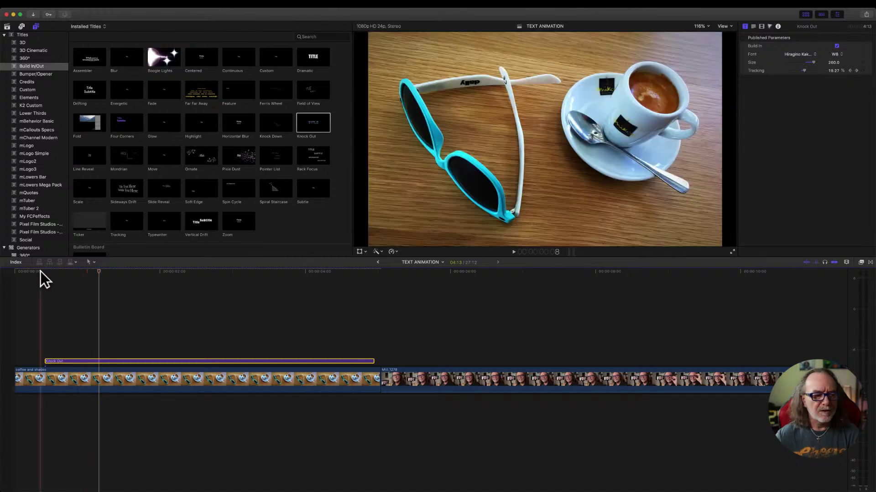
pyautogui.moveTo(97, 273); pyautogui.dragTo(130, 285)
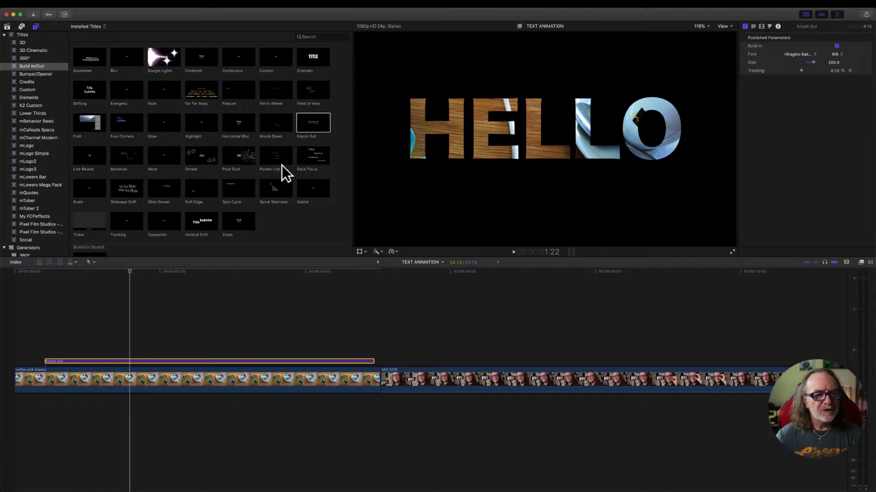
# Replace the Knock Out title with the Assembler title from the Build In/Out category, using Replace with Retime to Fit
pyautogui.click(91, 61)
pyautogui.moveTo(94, 64); pyautogui.dragTo(68, 361)
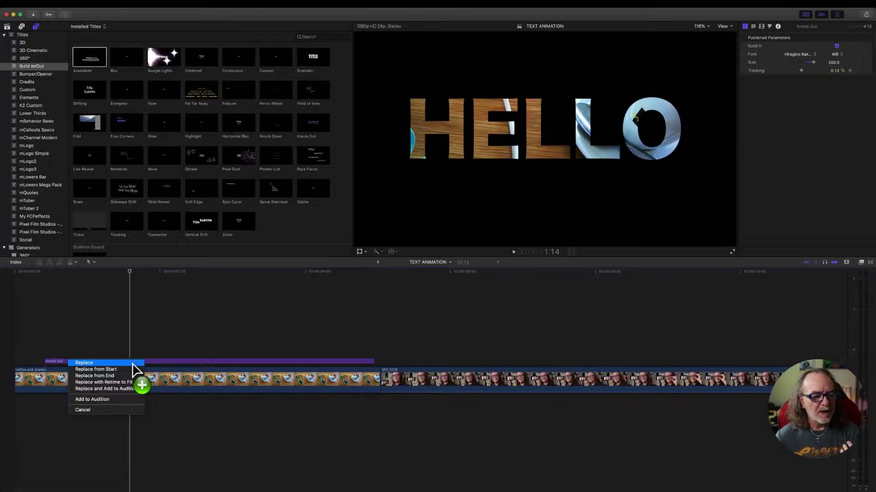
pyautogui.click(111, 383)
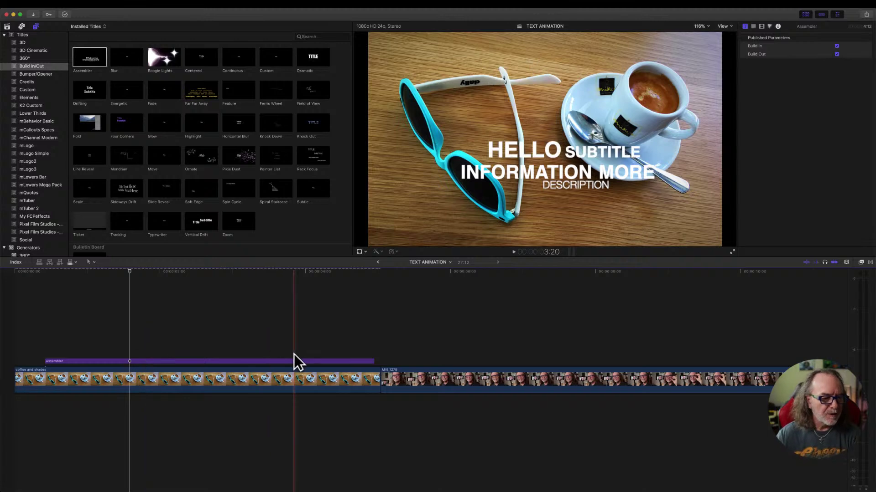
# Play back the Assembler title's build-in from frame 6, just before it begins
pyautogui.moveTo(127, 272); pyautogui.dragTo(35, 291)
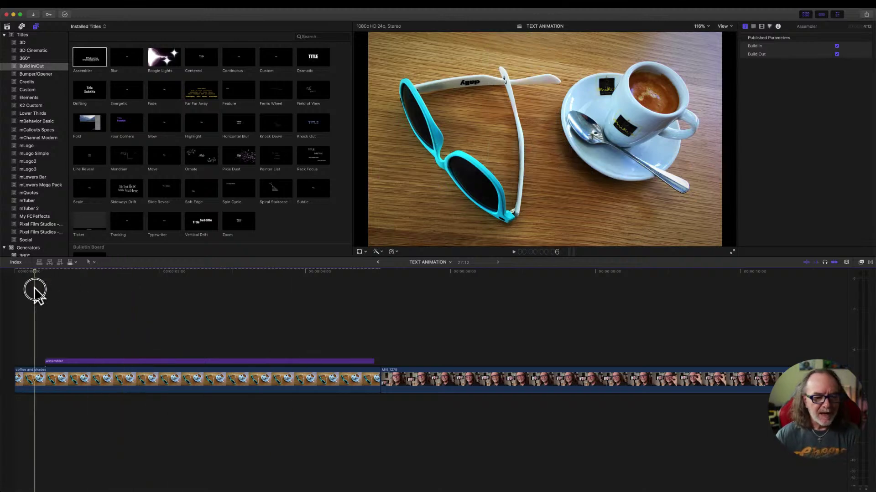
pyautogui.press('space')
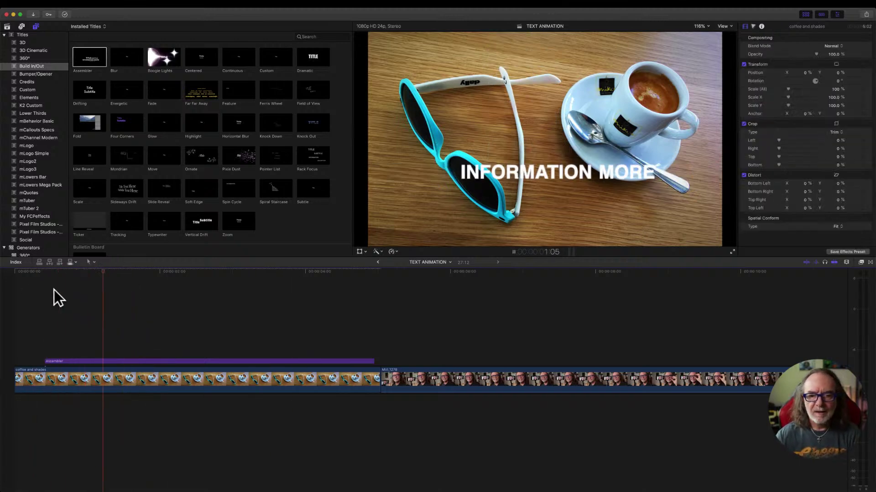
pyautogui.press('space')
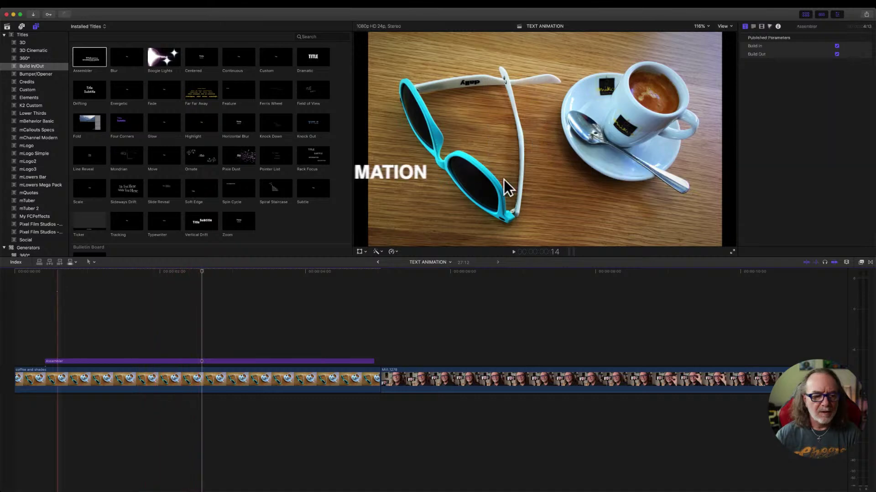
# Reposition the Assembler title at 2:07 to X -6.8% and Y 11.8%
pyautogui.moveTo(202, 272); pyautogui.dragTo(183, 273)
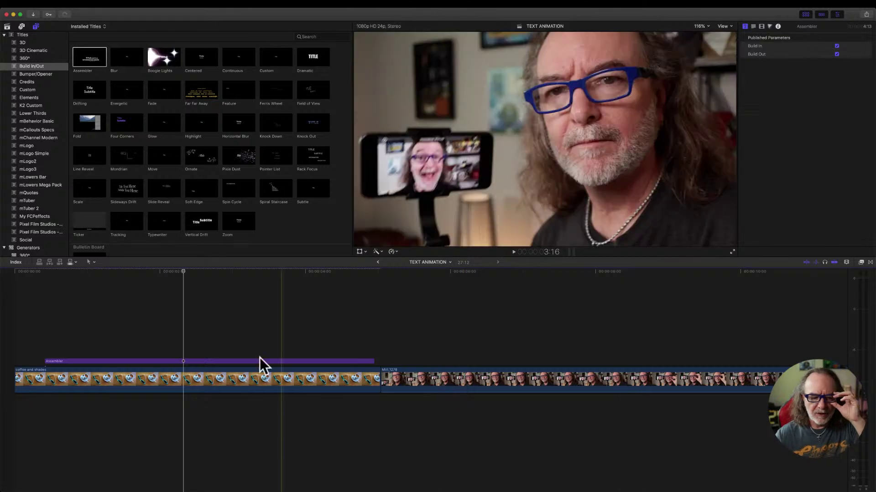
pyautogui.click(244, 362)
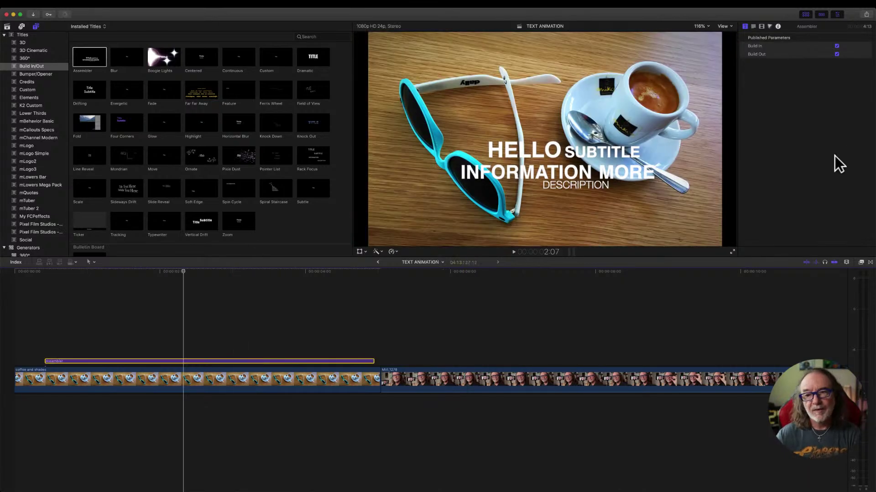
pyautogui.click(753, 27)
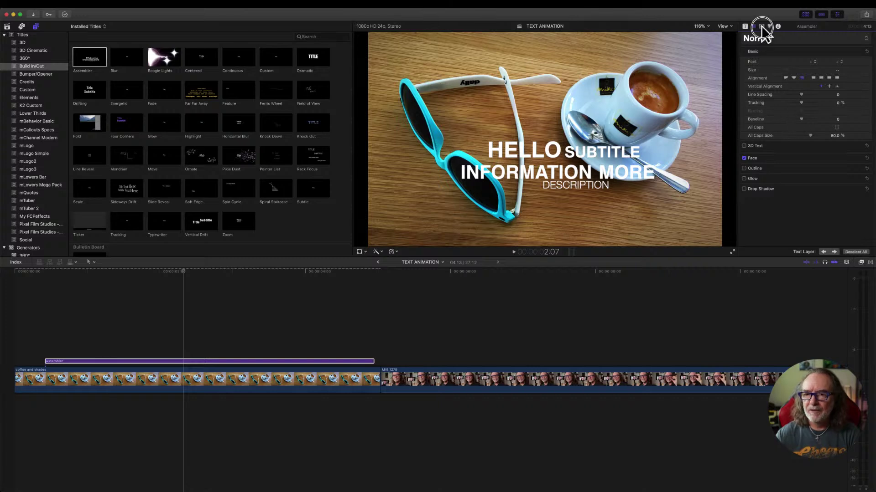
pyautogui.click(761, 26)
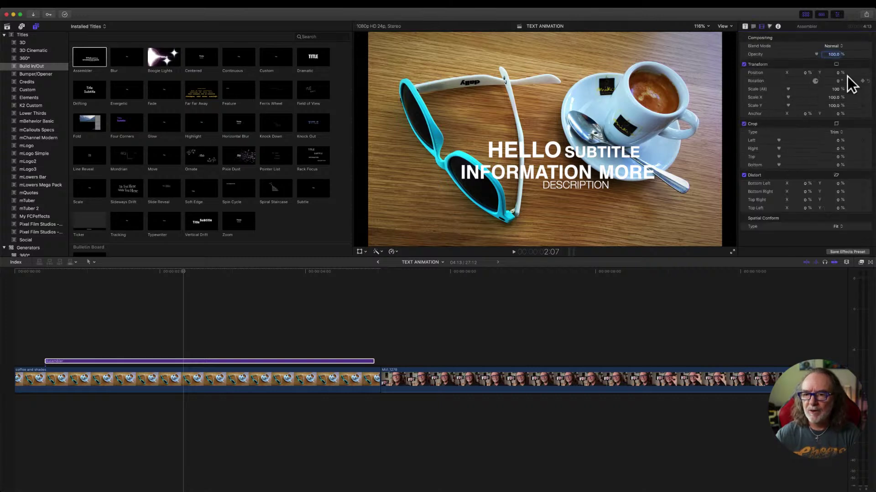
pyautogui.moveTo(837, 73); pyautogui.dragTo(800, 75)
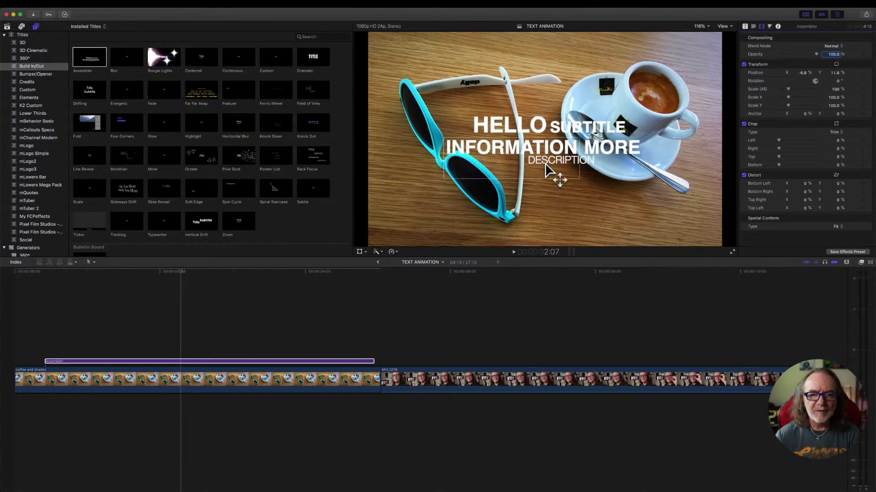
# Delete the DESCRIPTION text from the Assembler title
pyautogui.click(527, 130)
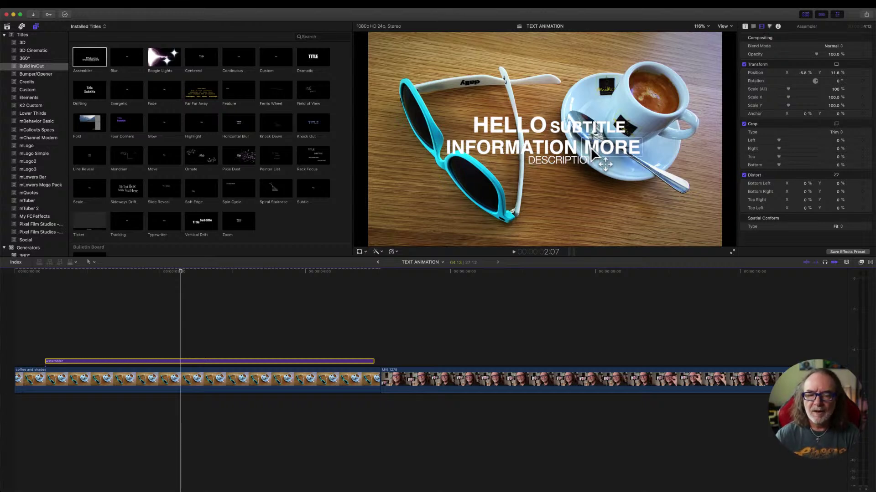
pyautogui.moveTo(530, 125); pyautogui.dragTo(573, 126)
pyautogui.click(576, 170)
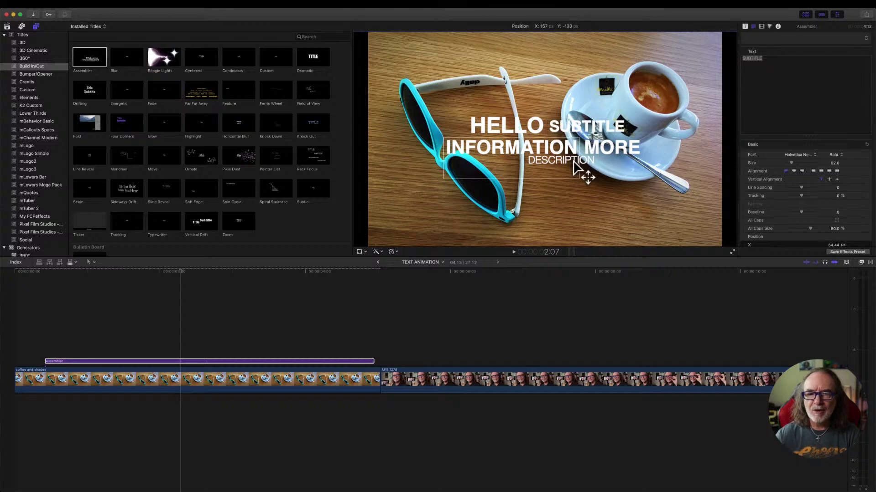
pyautogui.click(577, 161)
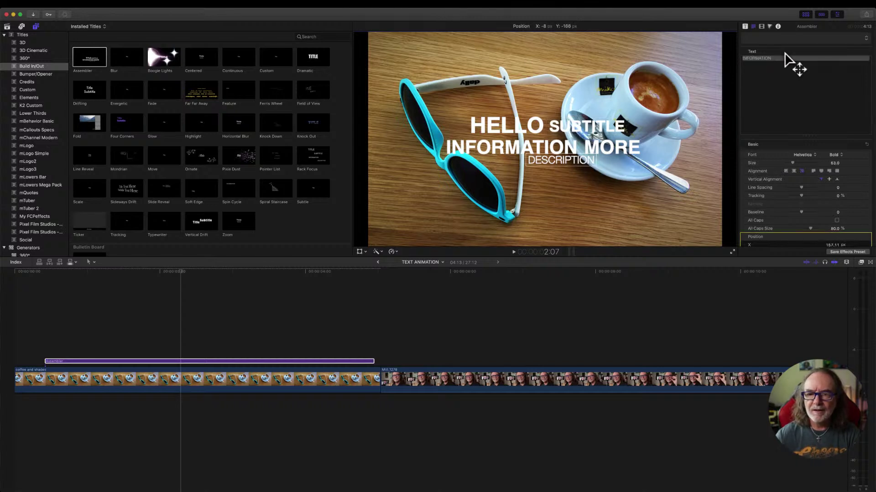
pyautogui.click(565, 161)
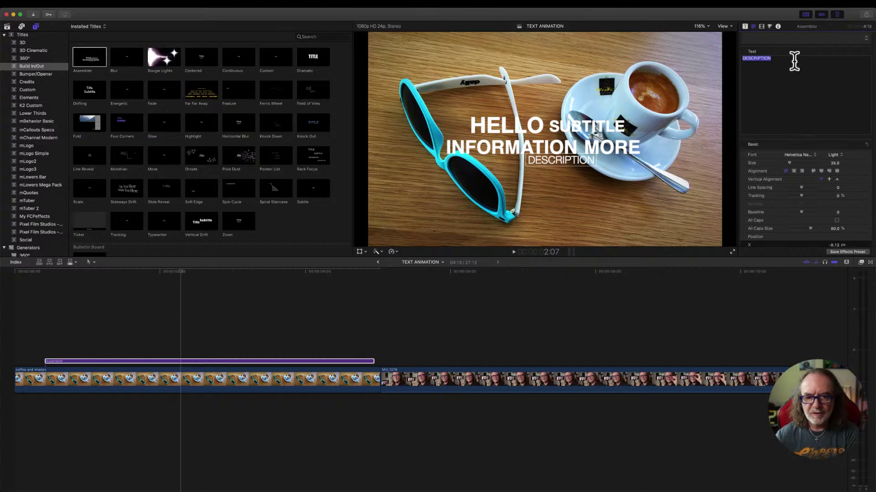
pyautogui.press('BackSpace')
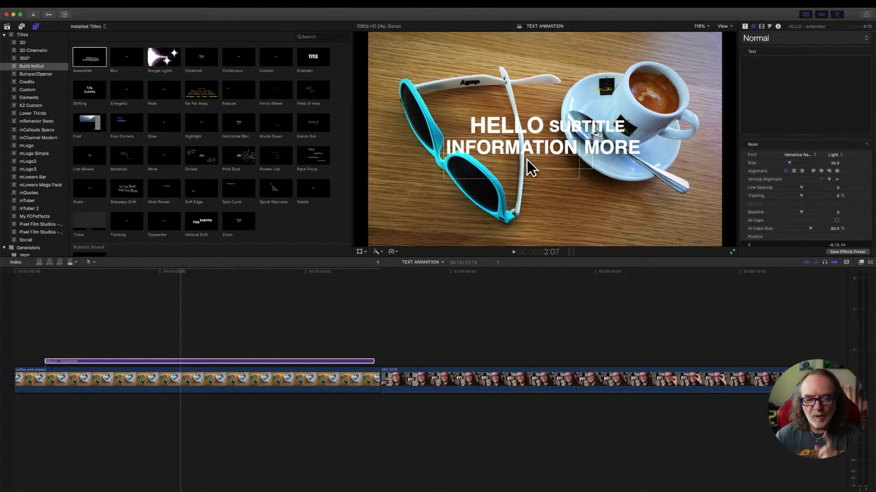
# Change the Assembler title's HELLO text to "Like" and its SUBTITLE text to "And"
pyautogui.click(512, 125)
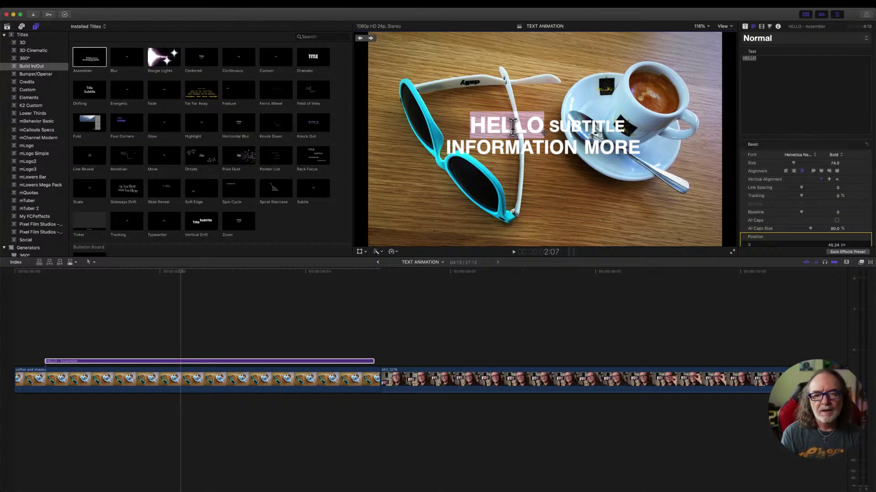
pyautogui.write('Like')
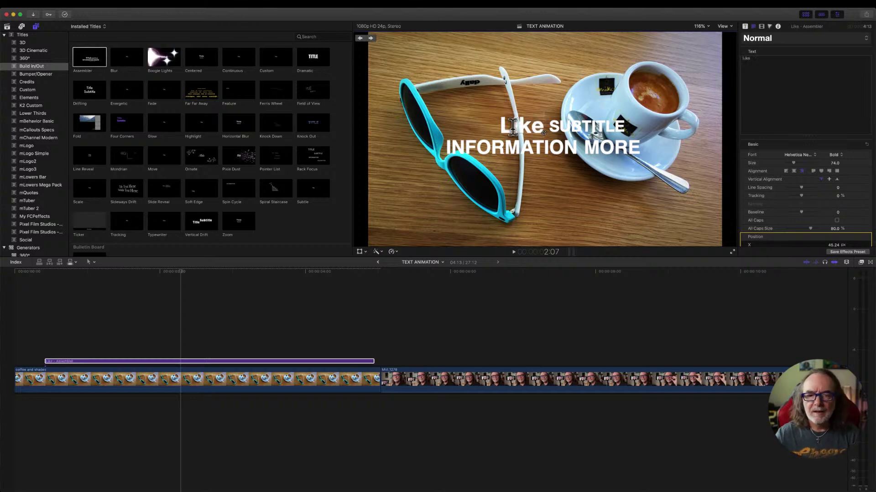
pyautogui.doubleClick(575, 128)
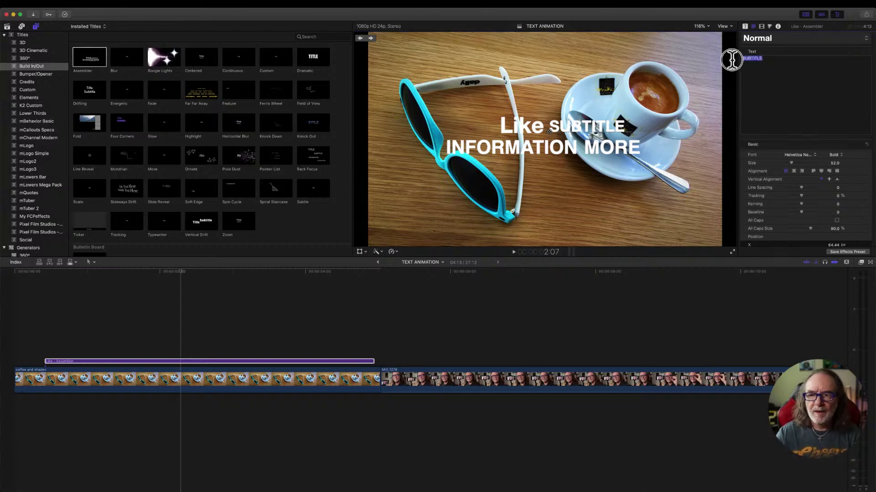
pyautogui.write('and')
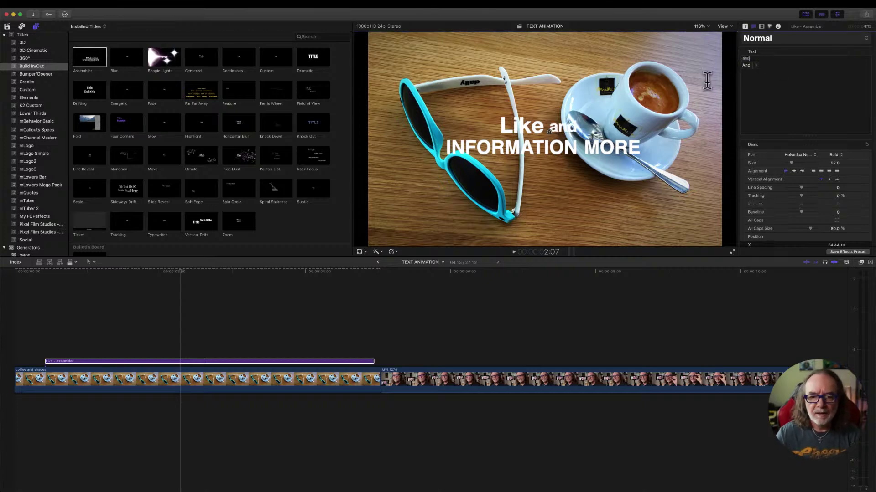
# Change the Assembler title's INFORMATION text to "Subscribe" and its MORE text to "Please"
pyautogui.moveTo(578, 148); pyautogui.dragTo(454, 146)
pyautogui.press('BackSpace')
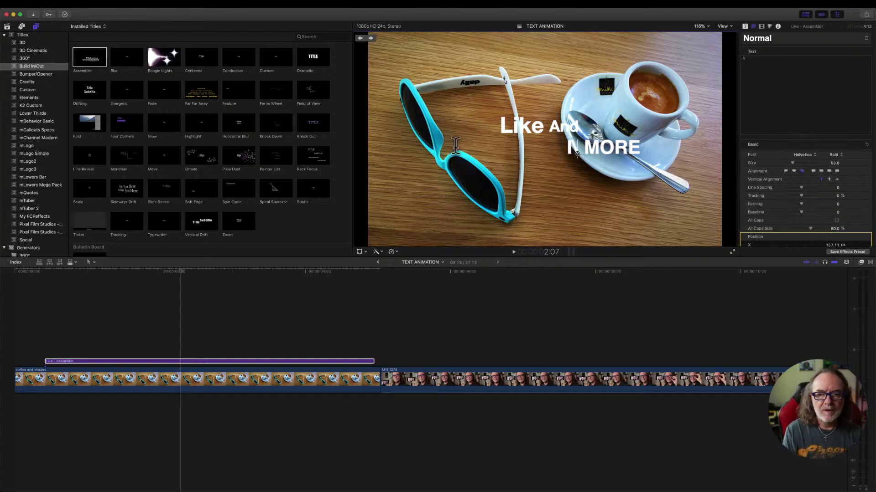
pyautogui.press('BackSpace')
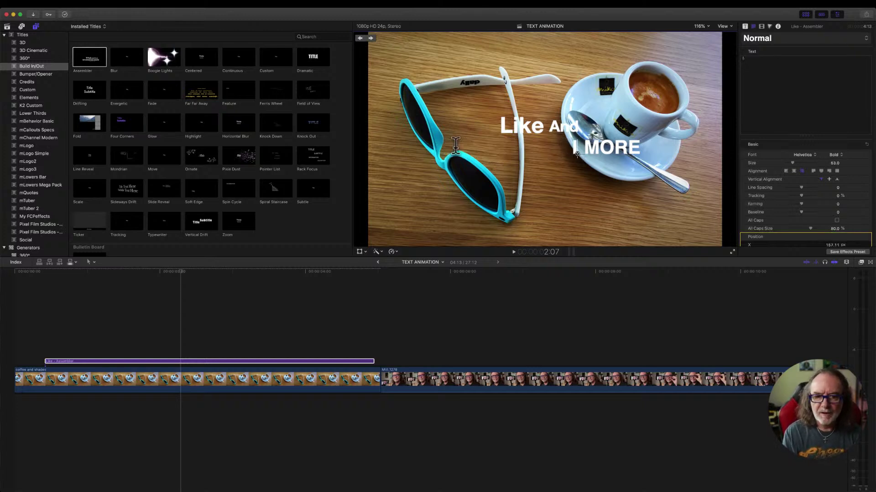
pyautogui.write('Subscr')
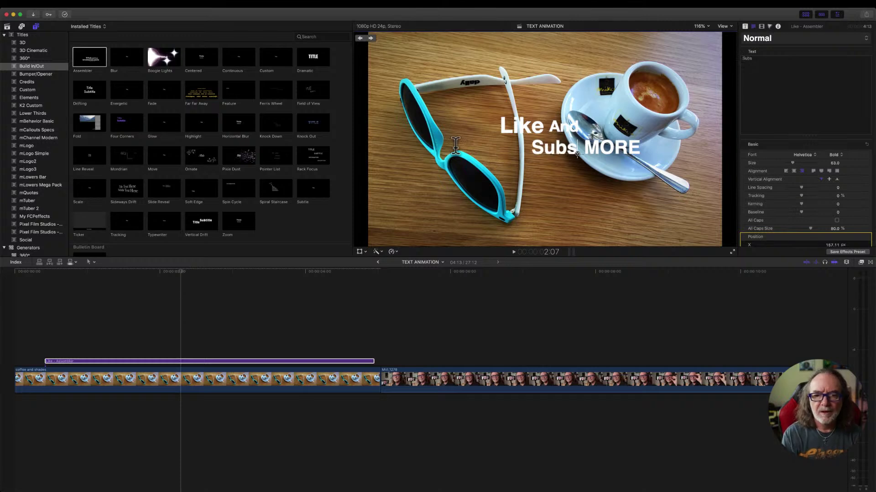
pyautogui.write('ibe')
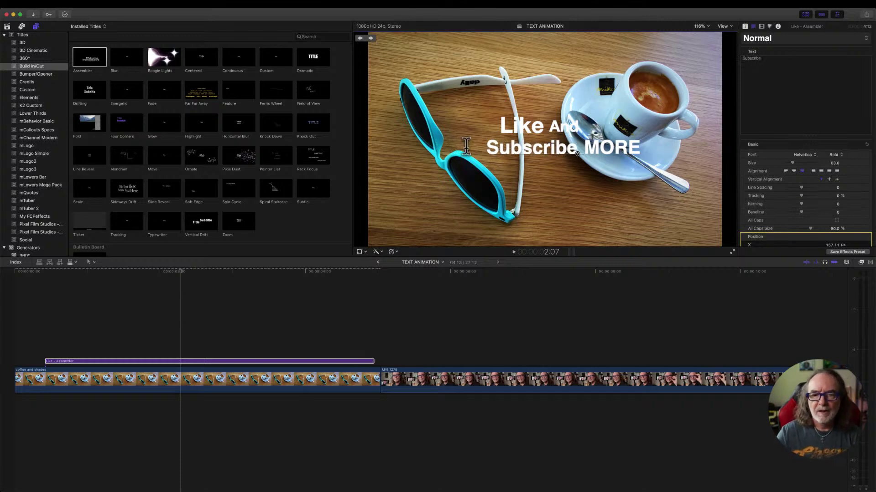
pyautogui.moveTo(589, 151); pyautogui.dragTo(640, 149)
pyautogui.write('Please')
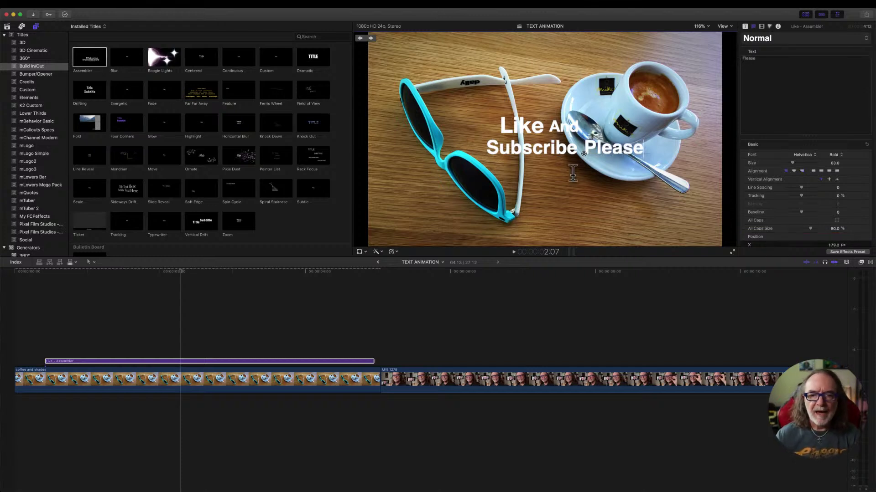
pyautogui.click(761, 26)
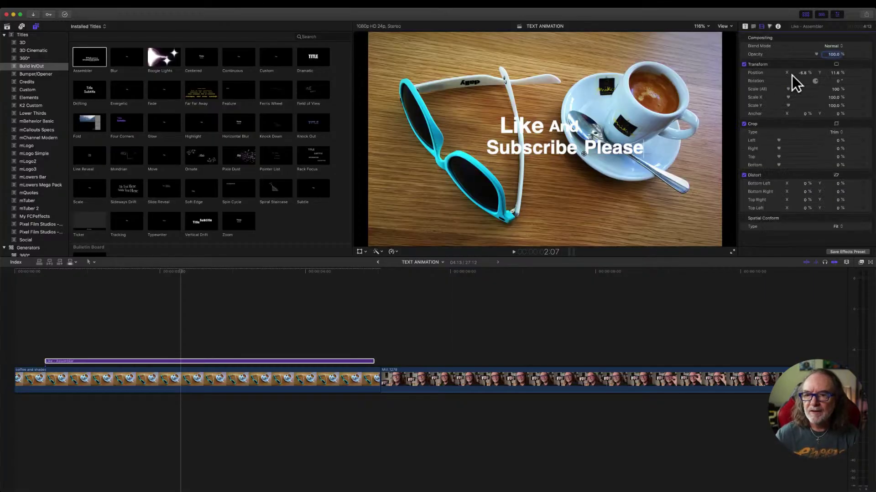
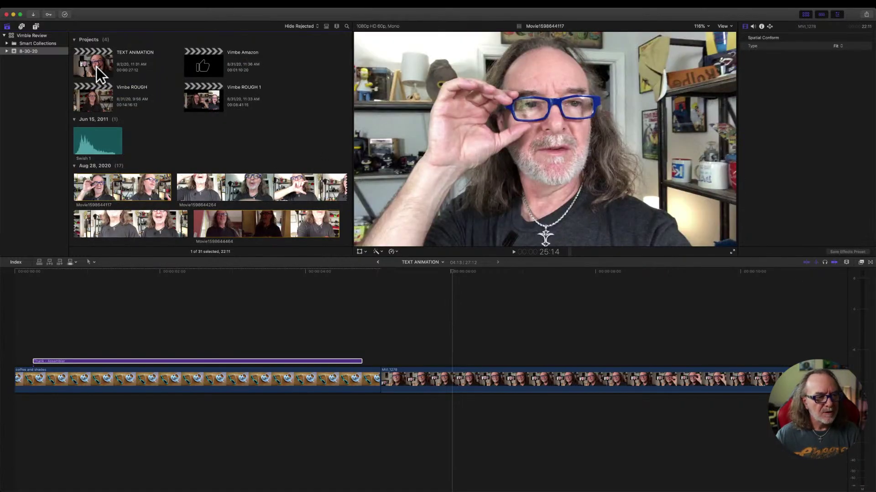
# Duplicate the TEXT ANIMATION project and open the copy in the timeline
pyautogui.click(96, 66)
pyautogui.press('super+d')
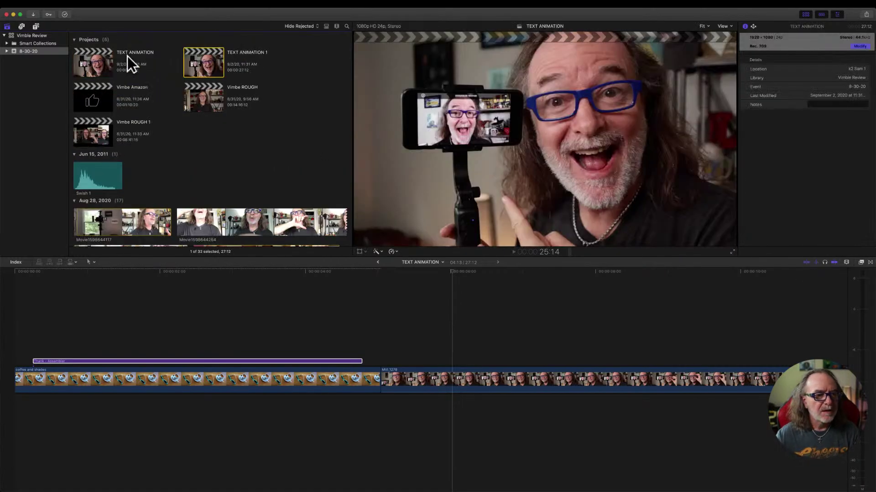
pyautogui.doubleClick(207, 66)
pyautogui.press('super+4')
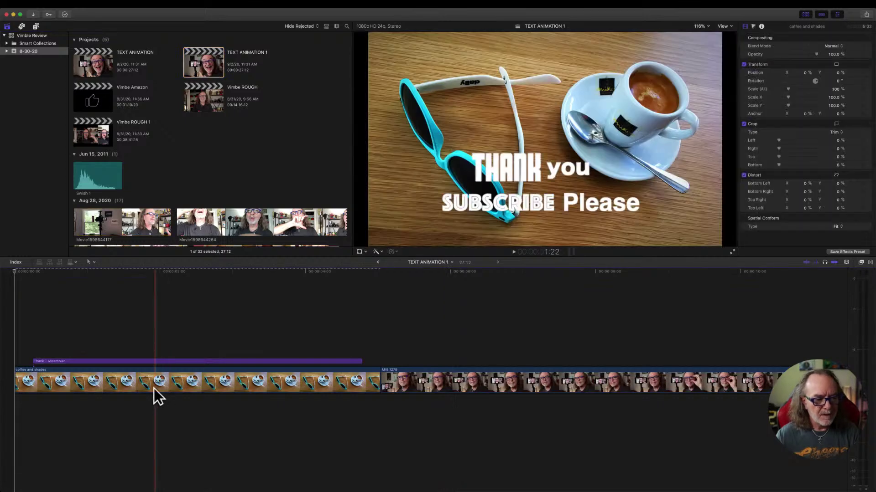
# Move the Assembler title over the talking-head clip MVI_1278 and delete the coffee and shades clip from the timeline
pyautogui.click(124, 378)
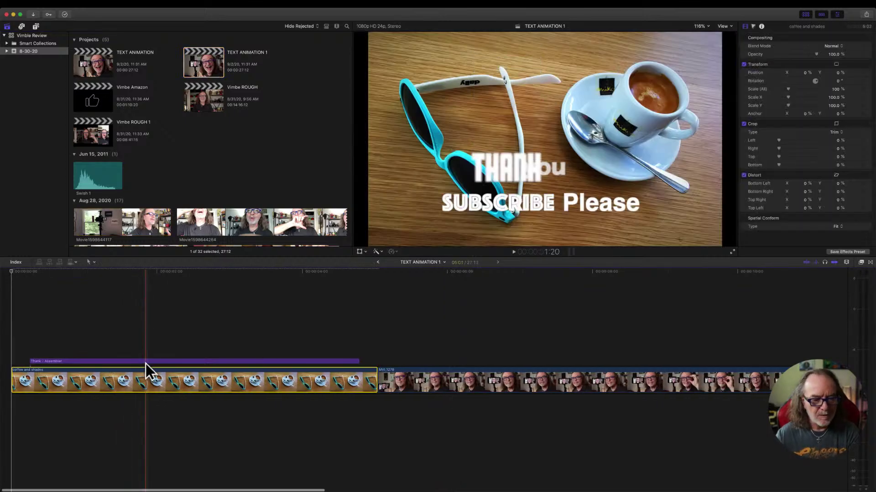
pyautogui.moveTo(148, 362); pyautogui.dragTo(620, 357)
pyautogui.click(233, 389)
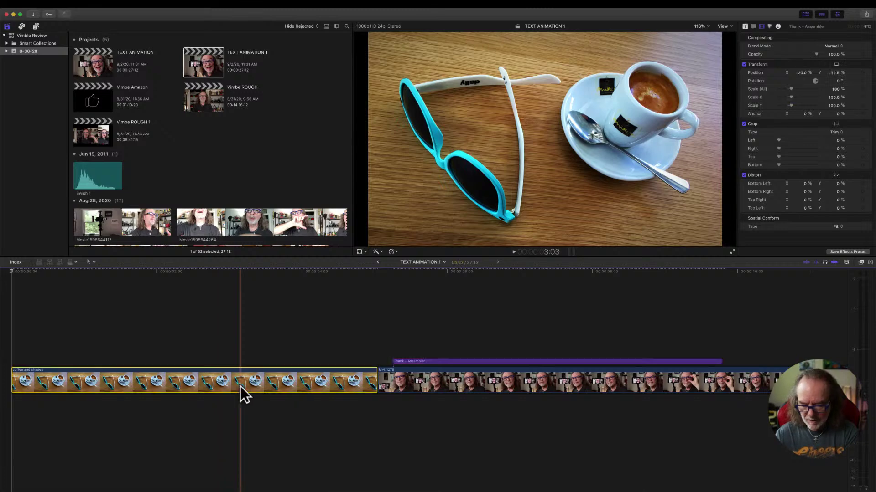
pyautogui.press('Delete')
pyautogui.press('super+4')
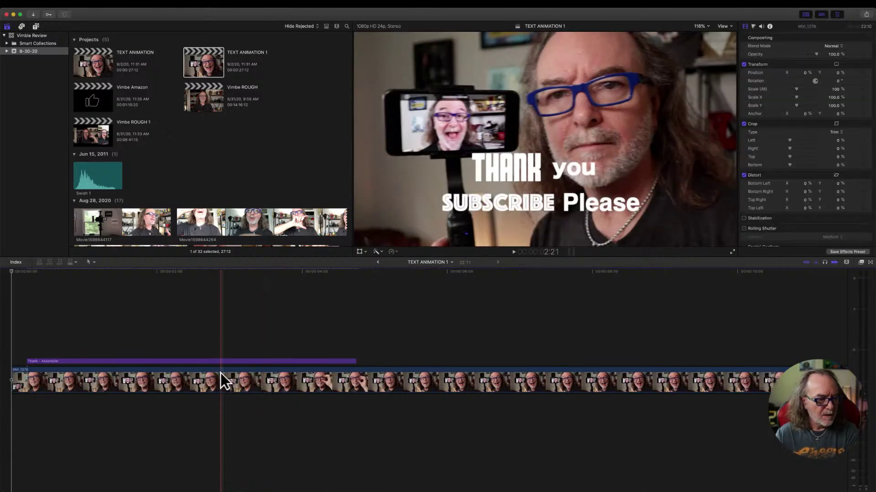
# Move the Assembler title into the primary storyline at the start and delete the MVI_1278 clip
pyautogui.moveTo(190, 363); pyautogui.dragTo(62, 391)
pyautogui.click(400, 384)
pyautogui.press('Delete')
# Play the standalone Assembler title from the beginning of the timeline to review its animation on black
pyautogui.moveTo(344, 274); pyautogui.dragTo(189, 272)
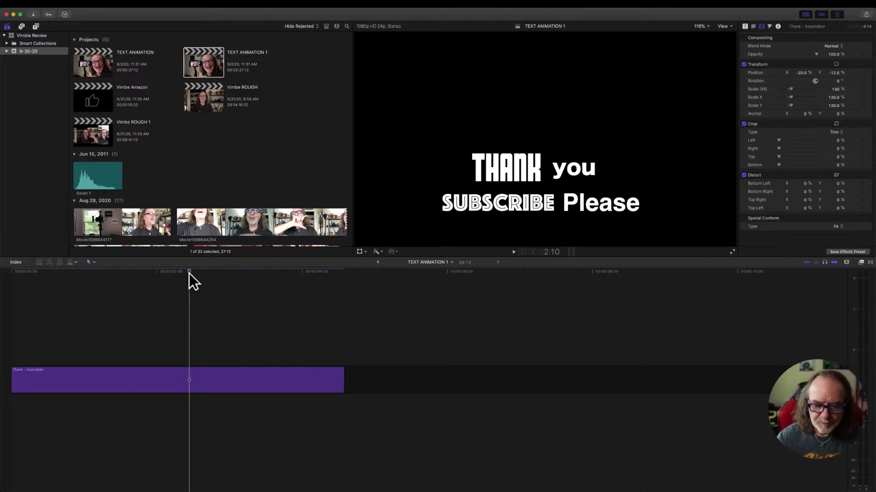
pyautogui.moveTo(188, 274); pyautogui.dragTo(5, 291)
pyautogui.press('space')
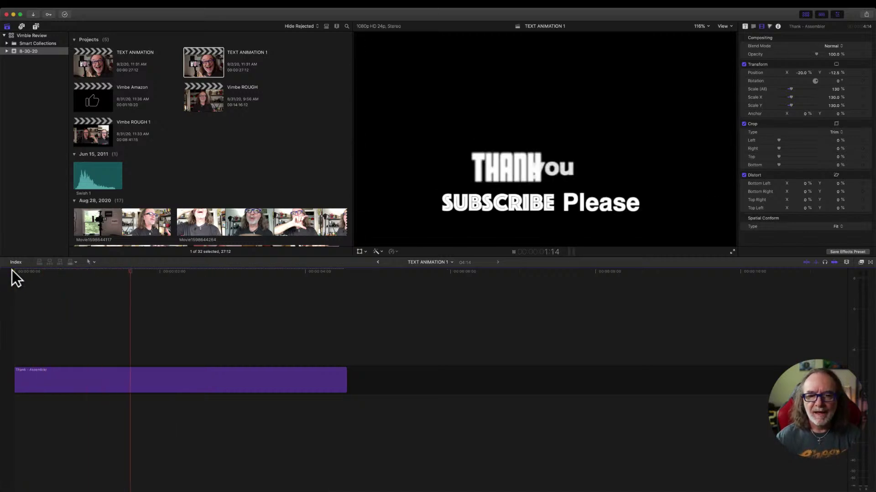
pyautogui.press('space')
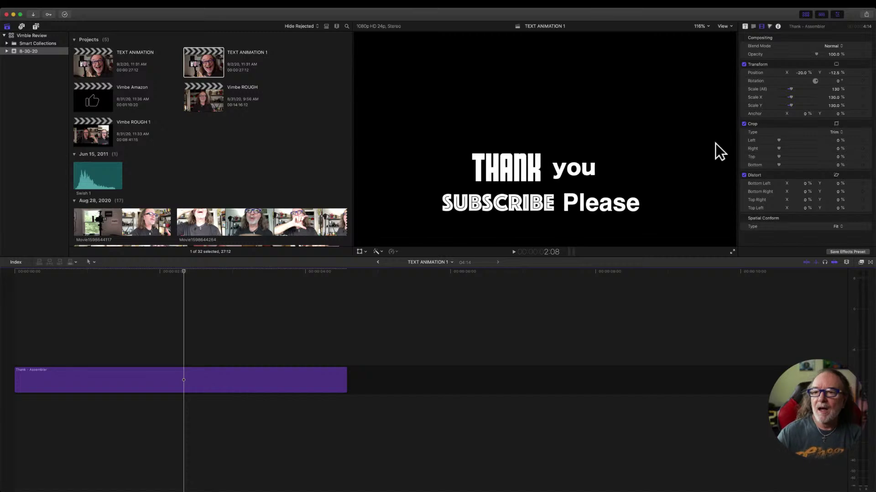
# Open the Master File export of TEXT ANIMATION 1 and bring up its format and codec settings
pyautogui.click(866, 14)
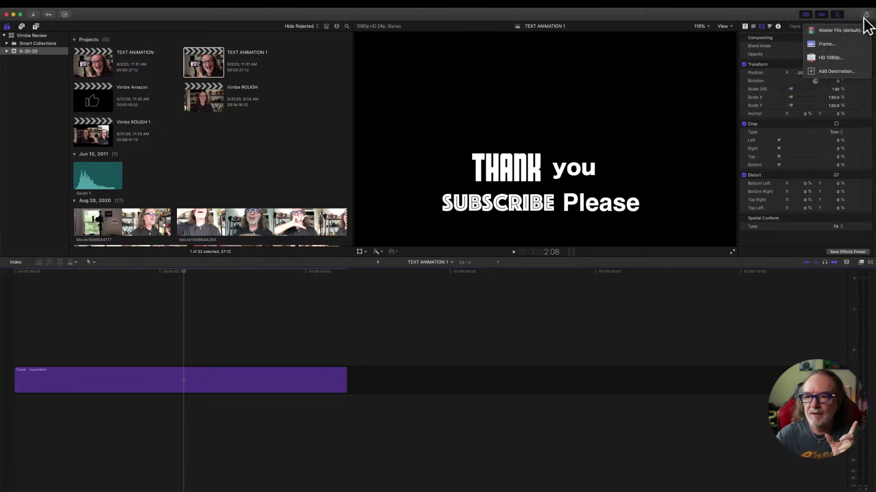
pyautogui.click(833, 34)
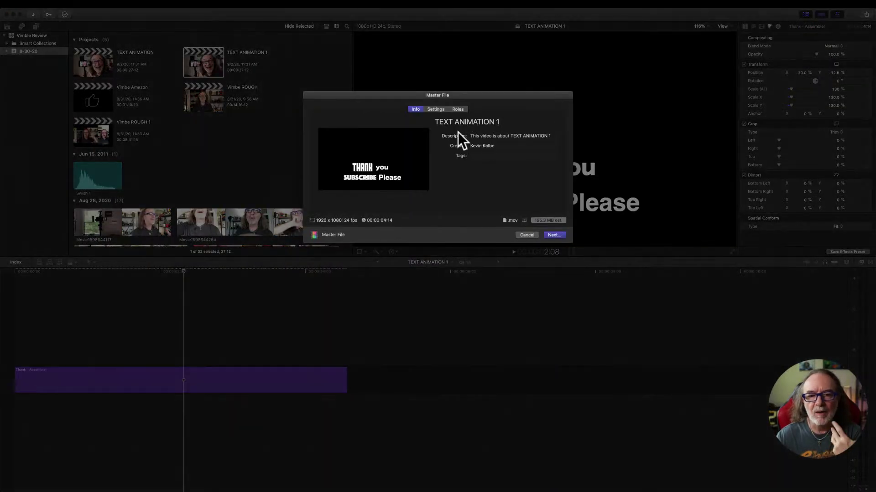
pyautogui.click(436, 110)
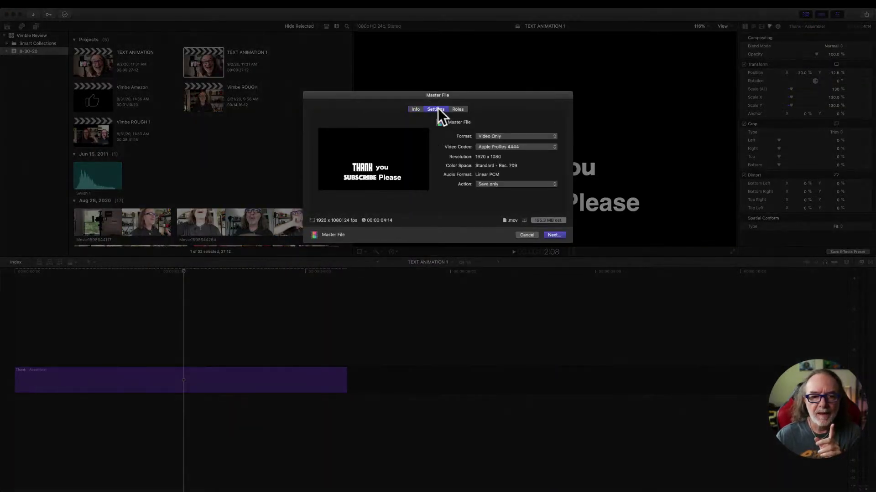
# Set the Master File format to Video and Audio and its video codec to Apple ProRes 422
pyautogui.click(521, 136)
pyautogui.click(521, 130)
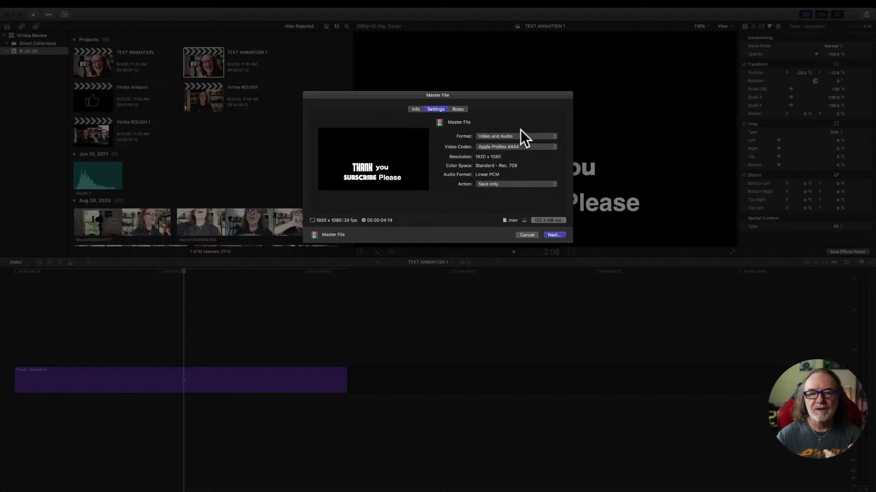
pyautogui.click(529, 147)
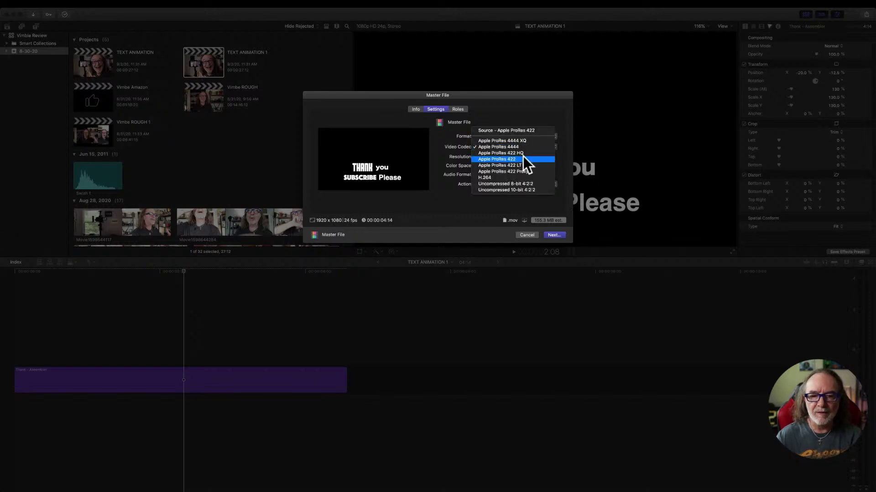
pyautogui.click(522, 159)
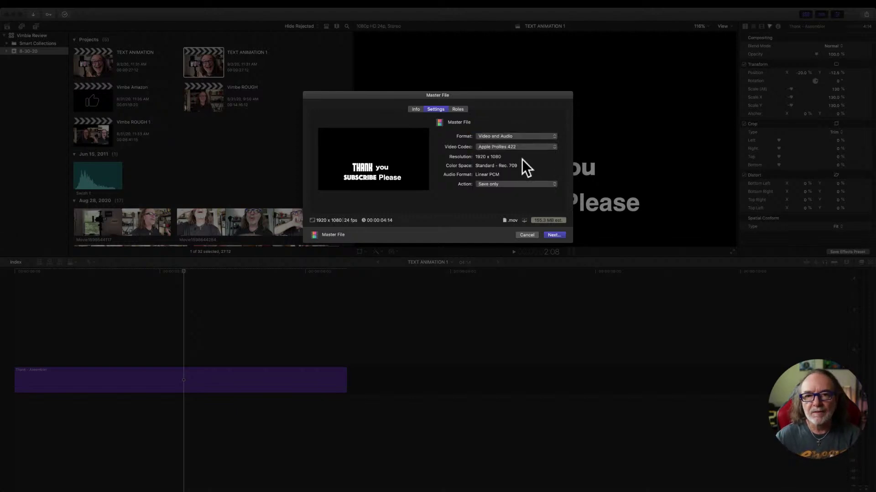
# Export the Master File as Video Only with the Apple ProRes 4444 codec, saving it to the Desktop as TEXT ANIMATION 1
pyautogui.click(504, 136)
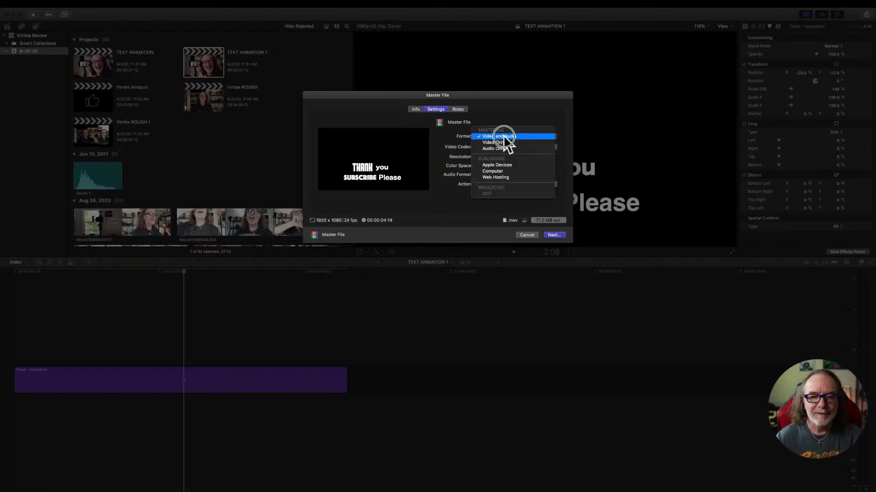
pyautogui.click(502, 142)
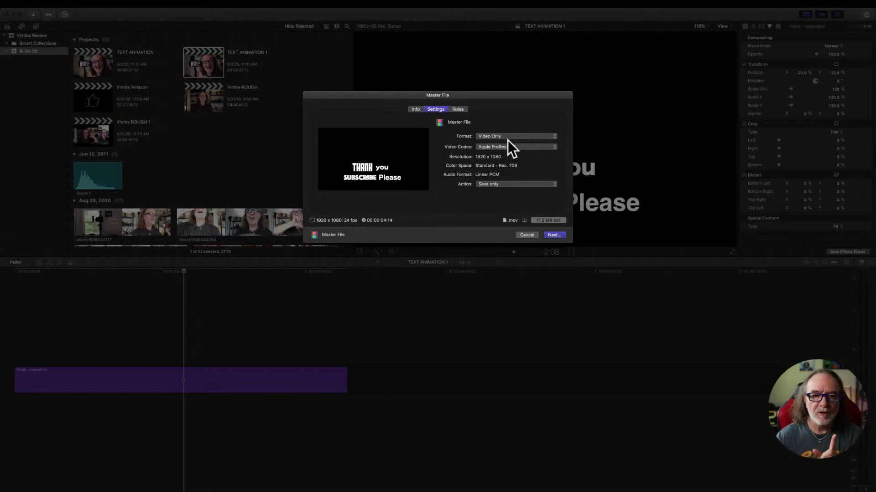
pyautogui.click(506, 146)
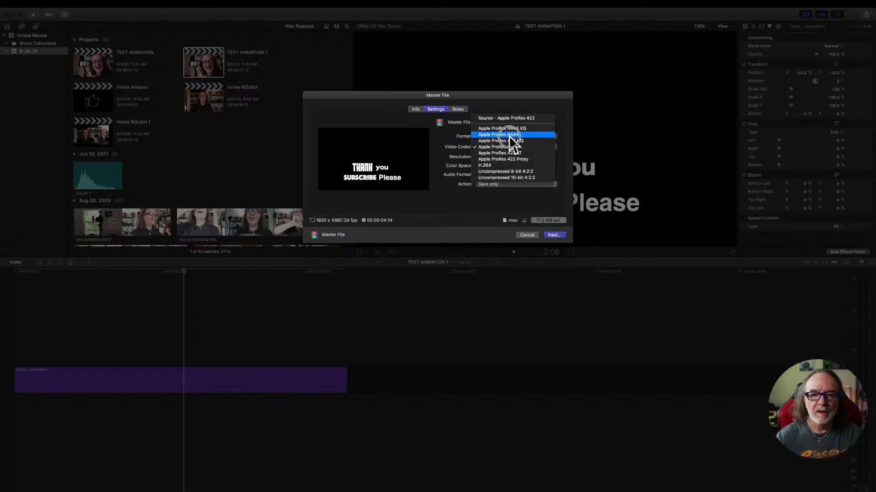
pyautogui.click(509, 136)
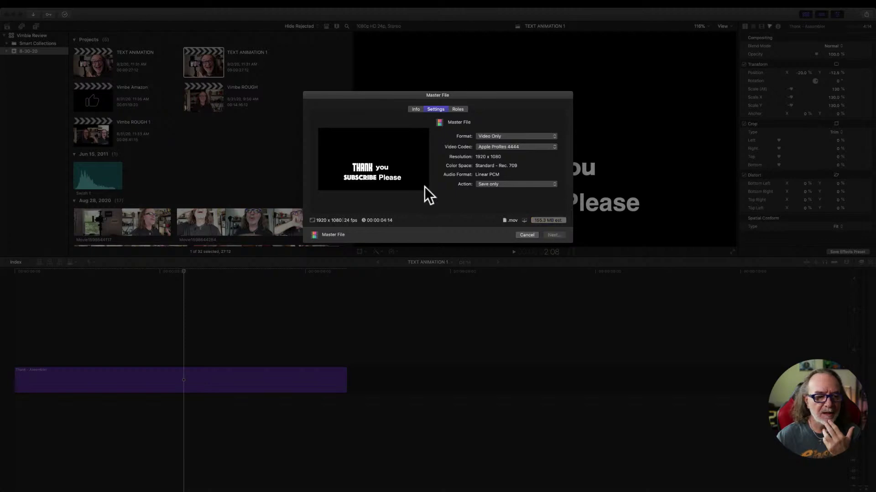
pyautogui.press('Return')
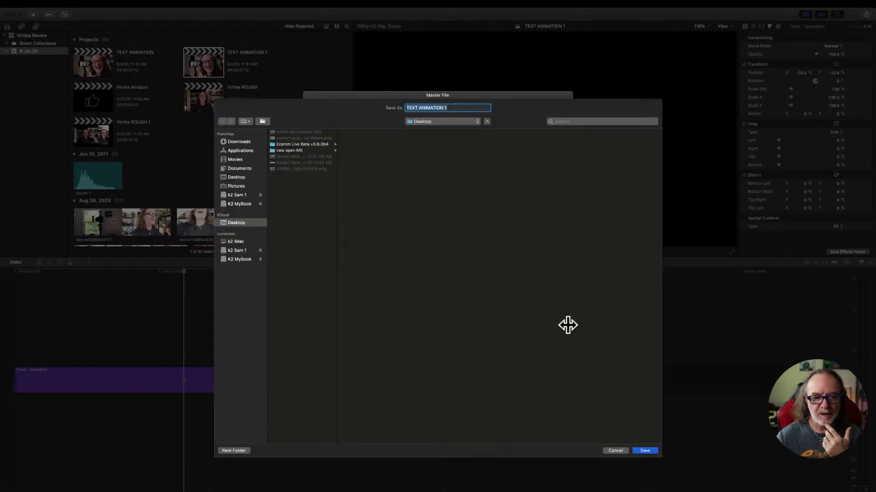
pyautogui.click(645, 451)
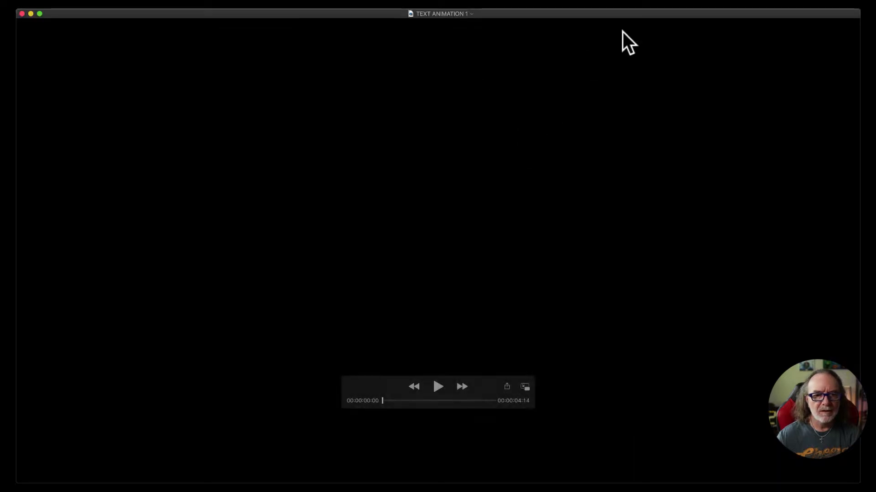
# Play the exported TEXT ANIMATION 1 movie in the media player, then close its window
pyautogui.click(437, 386)
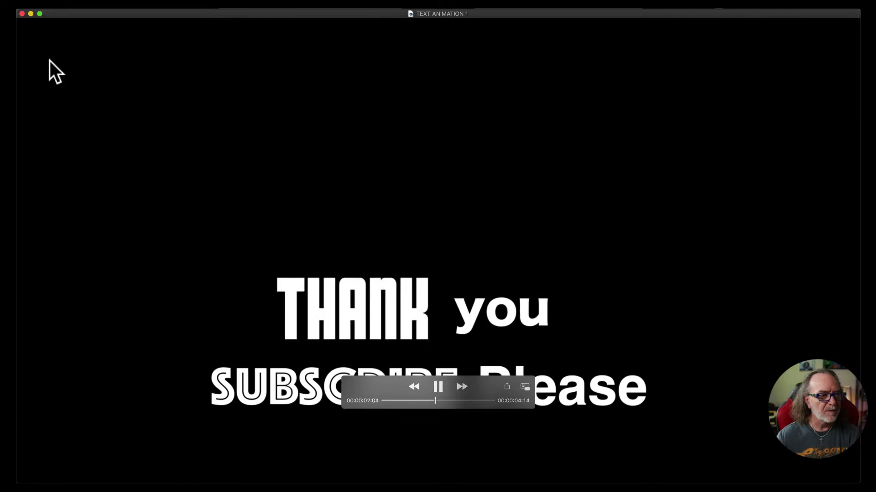
pyautogui.click(22, 13)
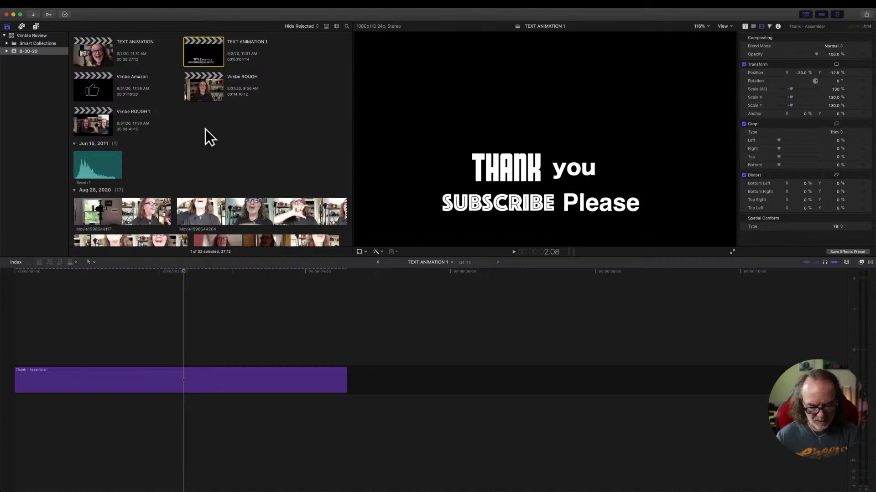
# Create a new project named REAL TEST in the 8-30-20 event with the default settings
pyautogui.press('super+n')
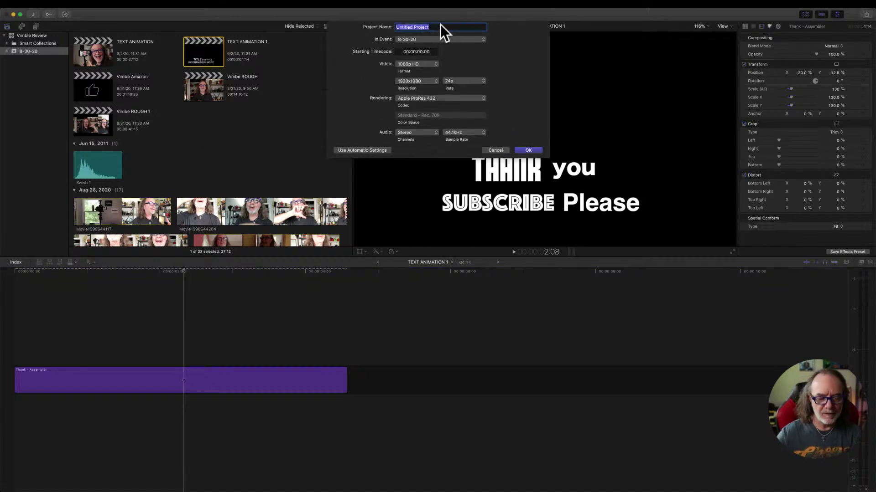
pyautogui.write('T')
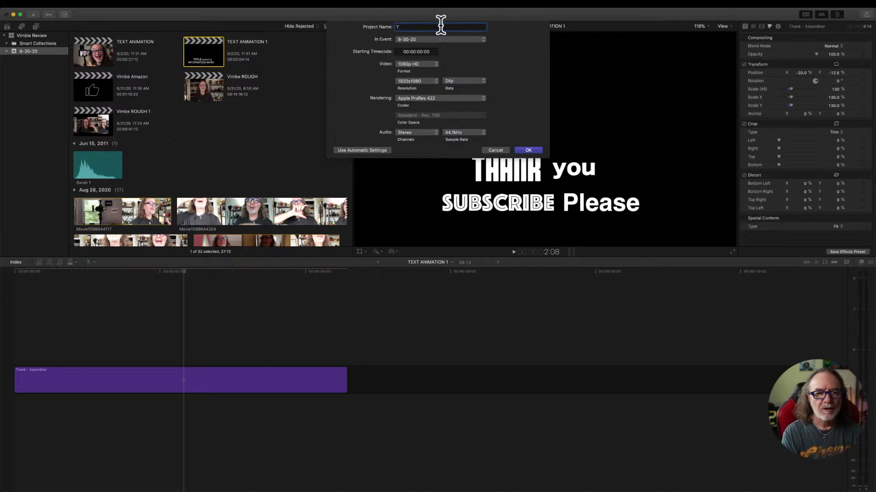
pyautogui.press('BackSpace')
pyautogui.write('REAL TEST')
pyautogui.press('Return')
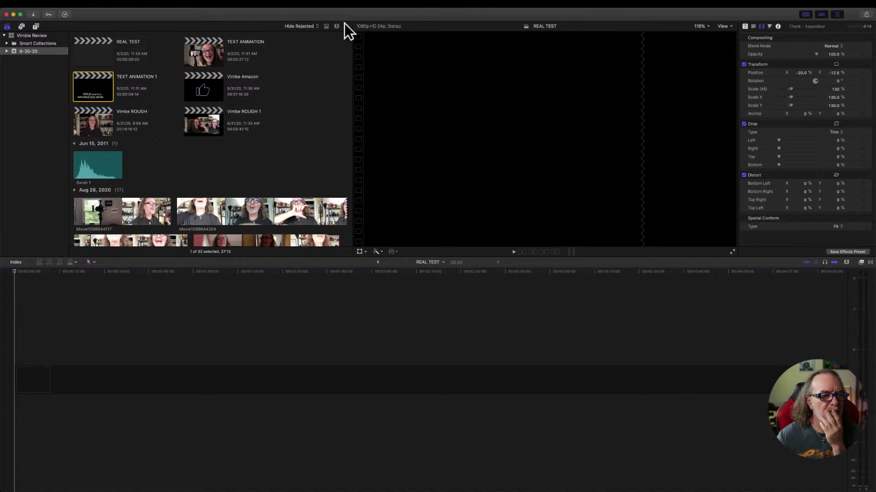
pyautogui.click(103, 51)
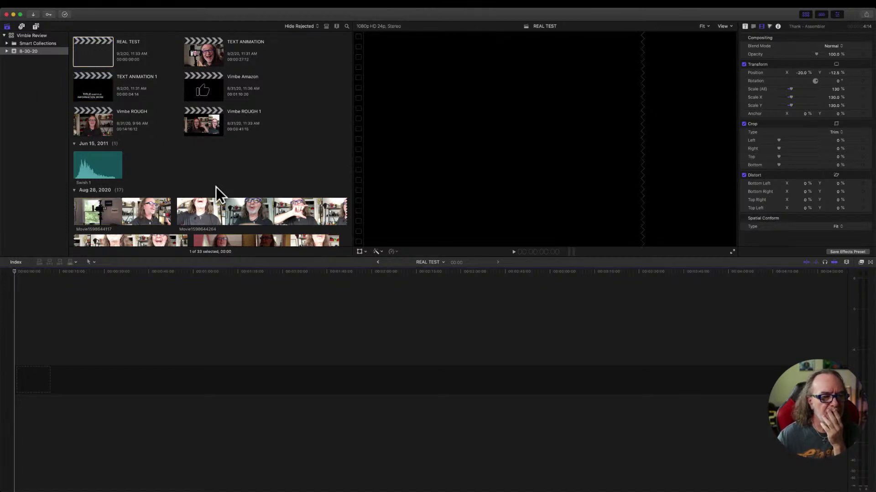
# Append the MVI_1278 clip to the REAL TEST timeline and move the playhead to its middle
pyautogui.scroll(-10, 218, 187)
pyautogui.scroll(-5, 262, 188)
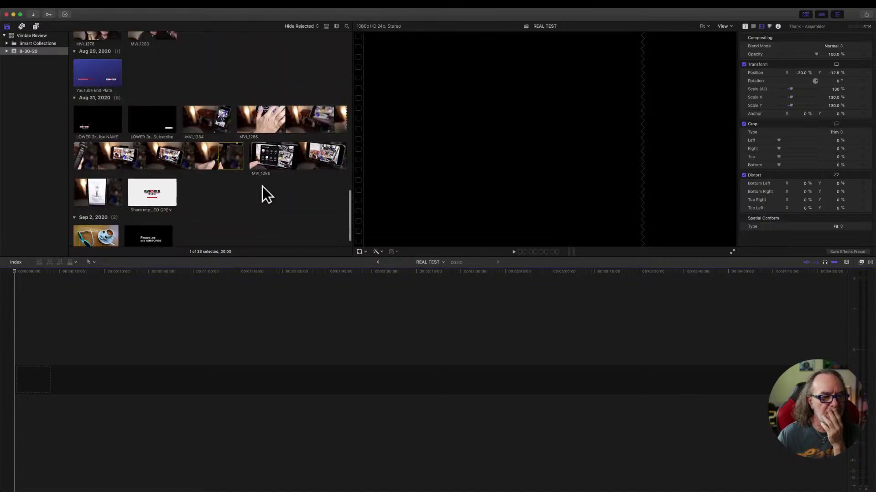
pyautogui.scroll(2, 265, 193)
pyautogui.click(94, 106)
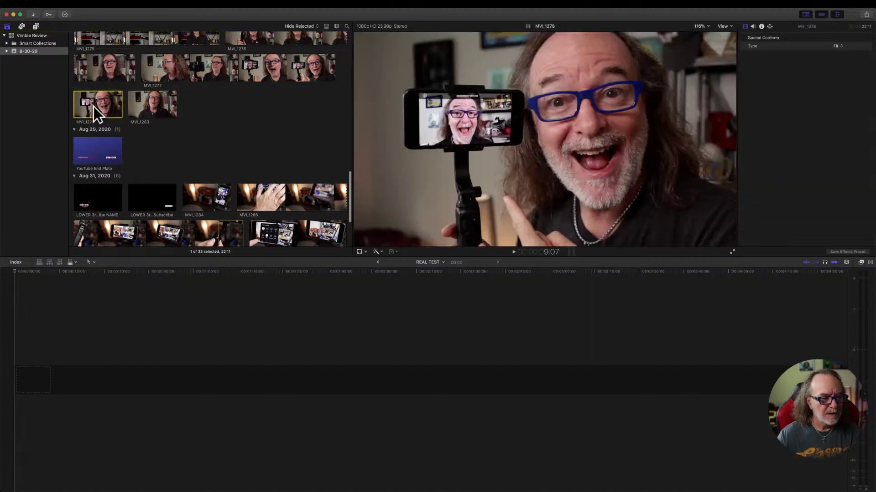
pyautogui.press('e')
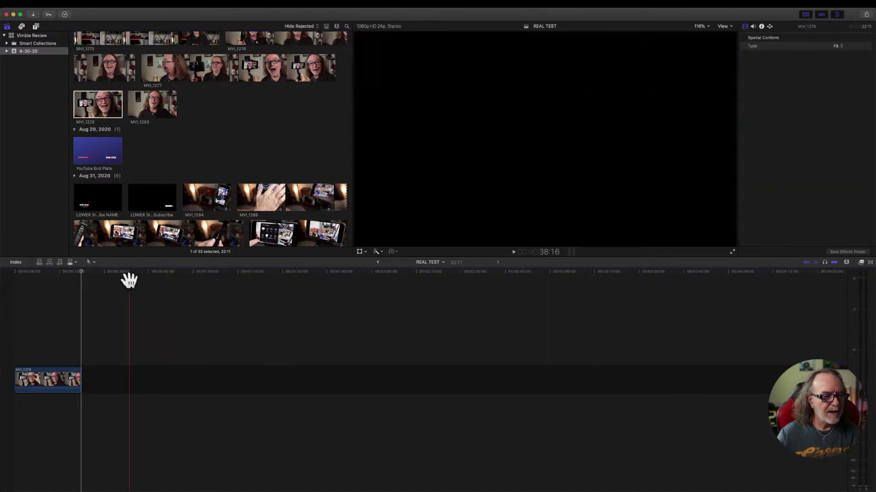
pyautogui.moveTo(82, 272); pyautogui.dragTo(49, 271)
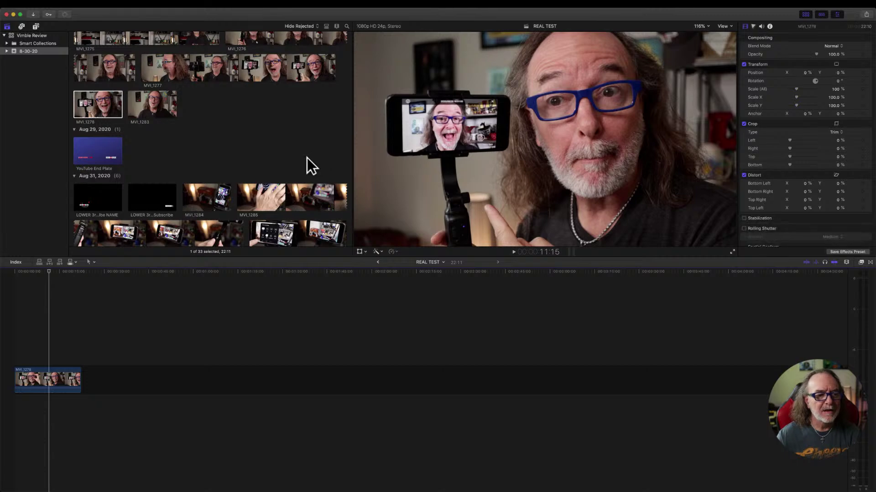
# Import TEXT ANIMATION 1.mov from the Desktop into the 8-30-20 event
pyautogui.scroll(-4, 306, 162)
pyautogui.rightClick(240, 194)
pyautogui.click(251, 196)
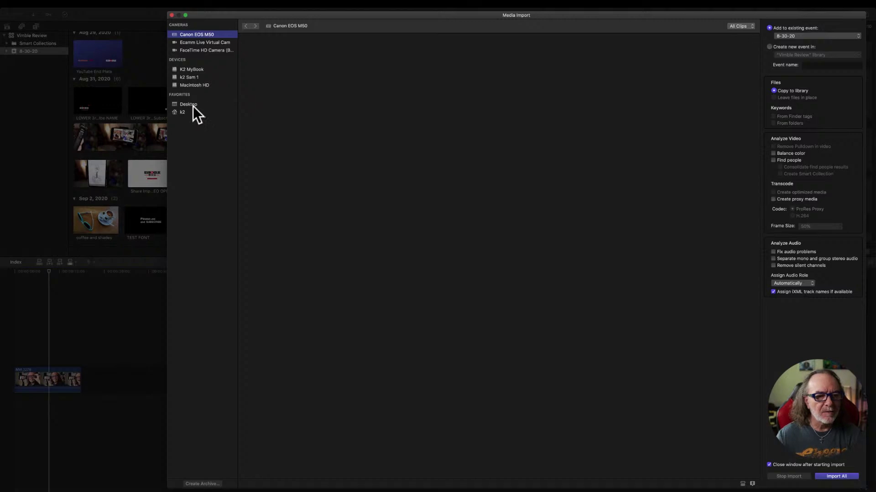
pyautogui.click(193, 105)
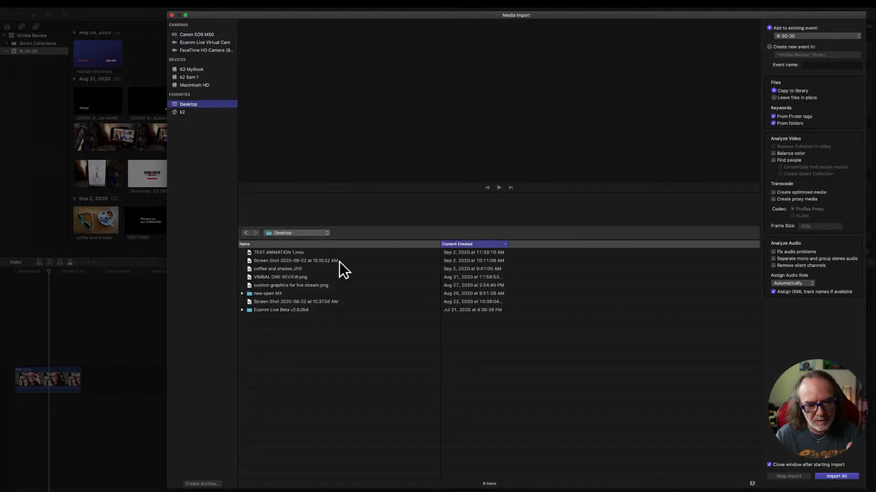
pyautogui.click(281, 253)
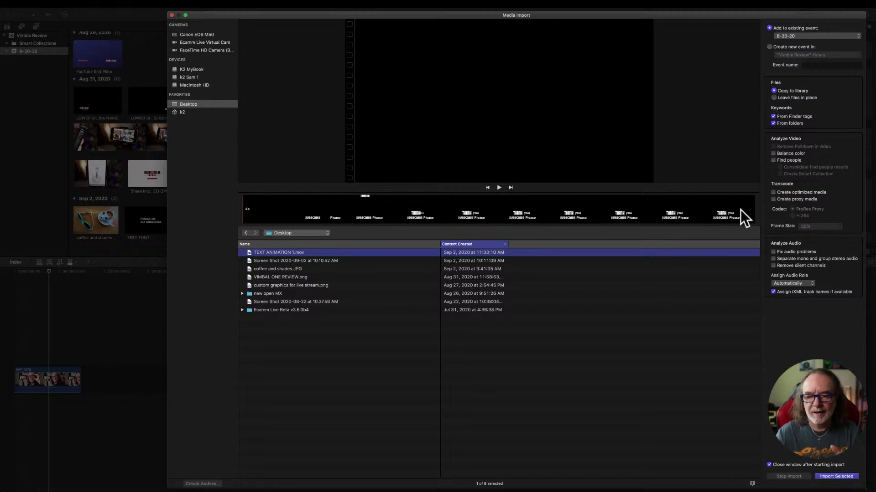
pyautogui.click(842, 477)
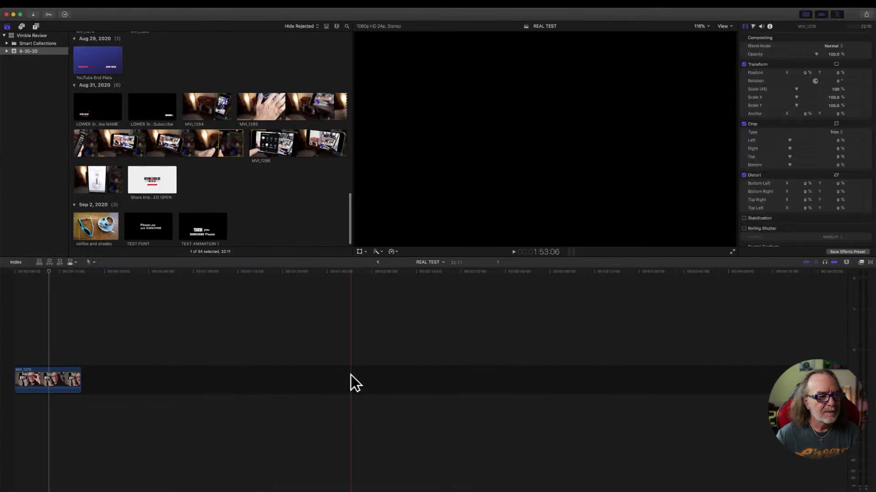
# Connect the imported TEXT ANIMATION 1 clip above the MVI_1278 clip, ending around its middle
pyautogui.click(197, 226)
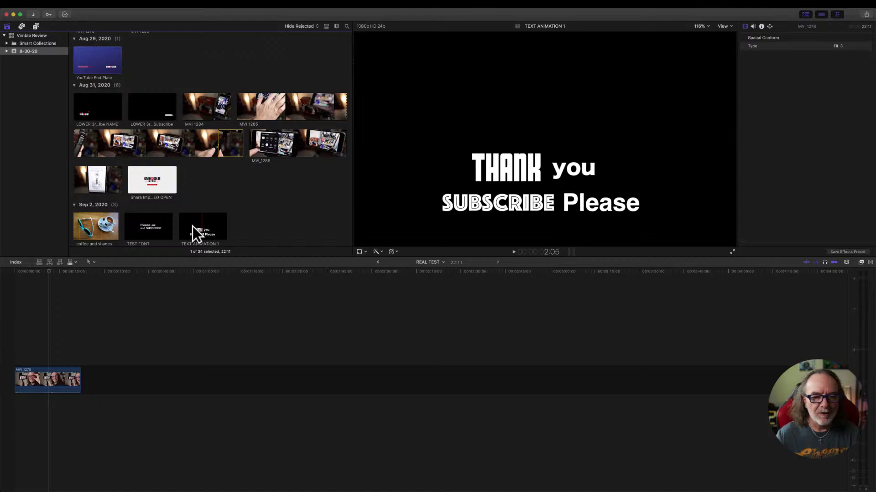
pyautogui.moveTo(201, 226); pyautogui.dragTo(42, 345)
# Play the timeline through the title overlay and set the overlay clip's overall scale to 101%
pyautogui.moveTo(47, 274); pyautogui.dragTo(26, 273)
pyautogui.press('space')
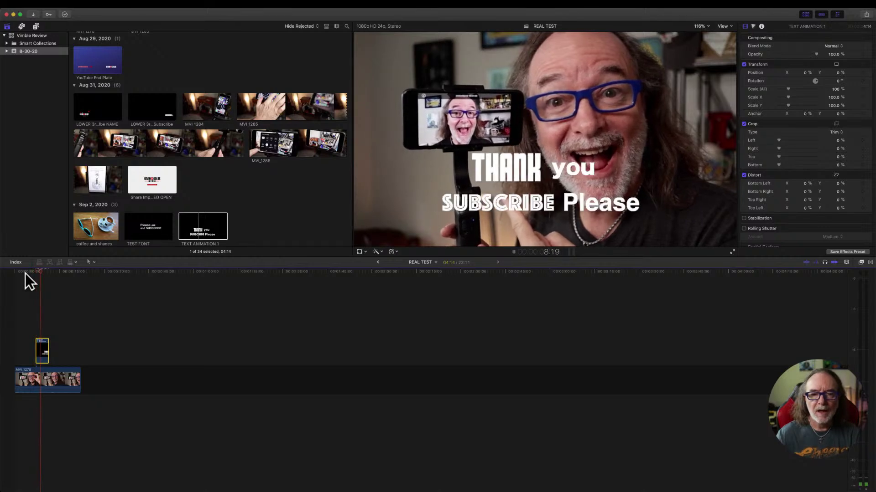
pyautogui.press('space')
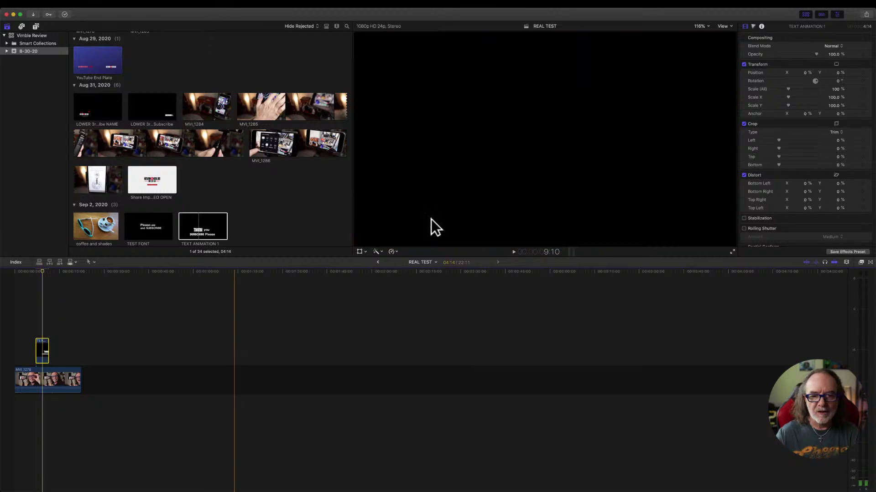
pyautogui.moveTo(788, 89); pyautogui.dragTo(788, 88)
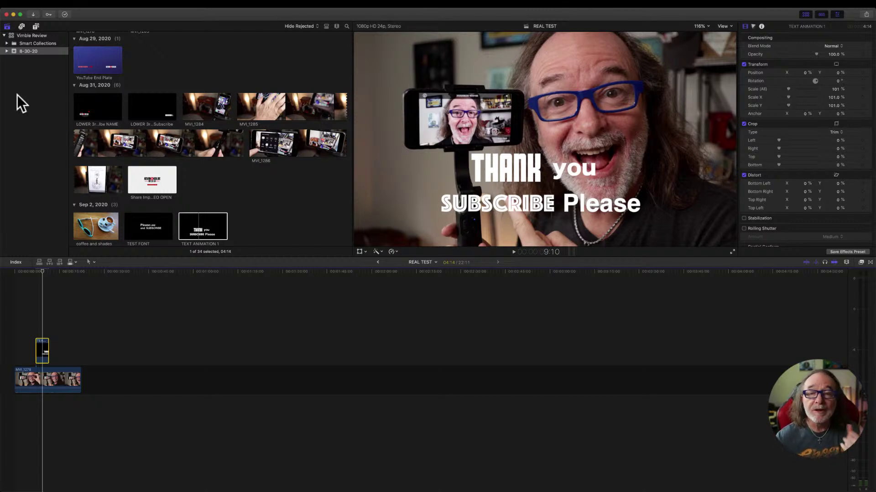
# Browse the Build In/Out titles, including the Bulletin Board and Comic Book themes, for other animated title options
pyautogui.click(36, 26)
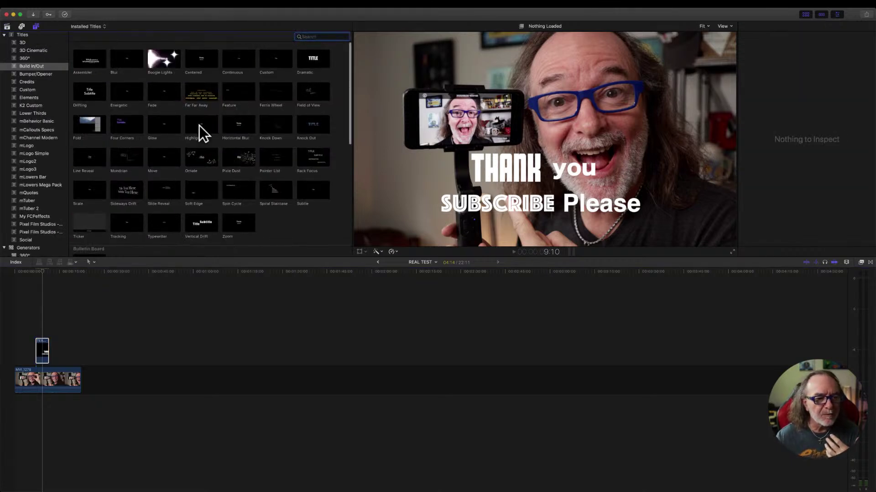
pyautogui.scroll(-5, 286, 145)
pyautogui.scroll(4, 284, 146)
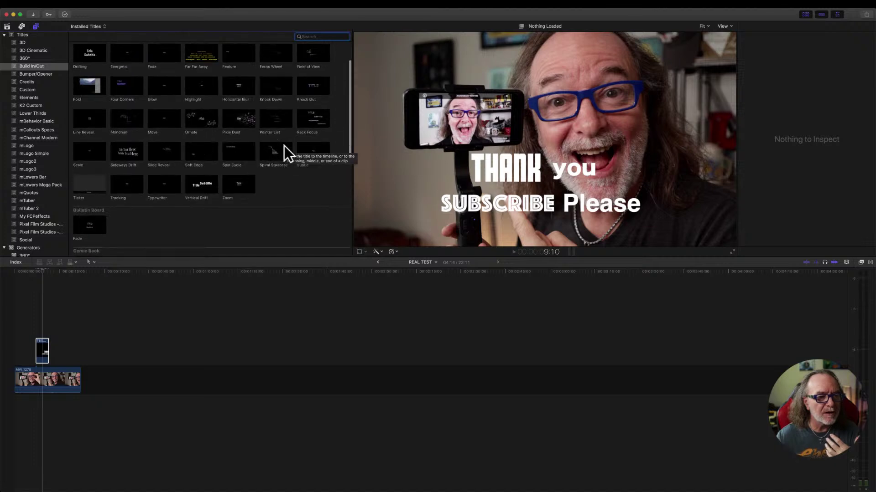
pyautogui.scroll(-2, 274, 147)
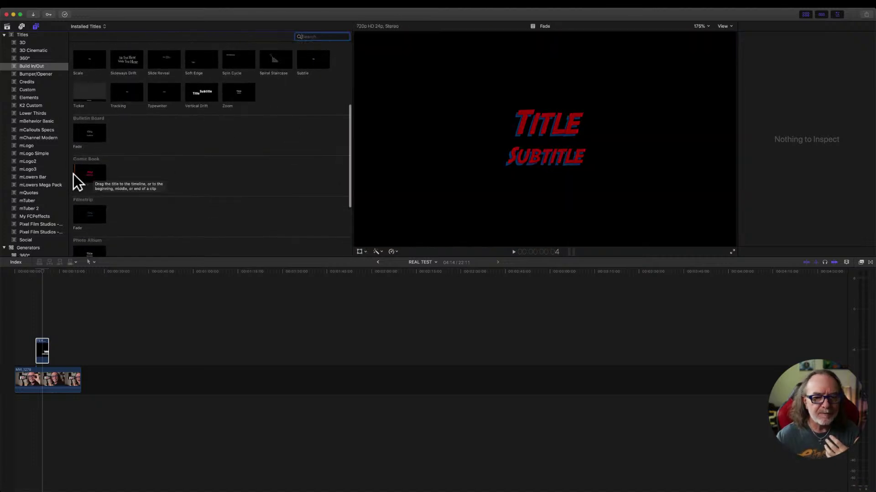
pyautogui.scroll(5, 164, 103)
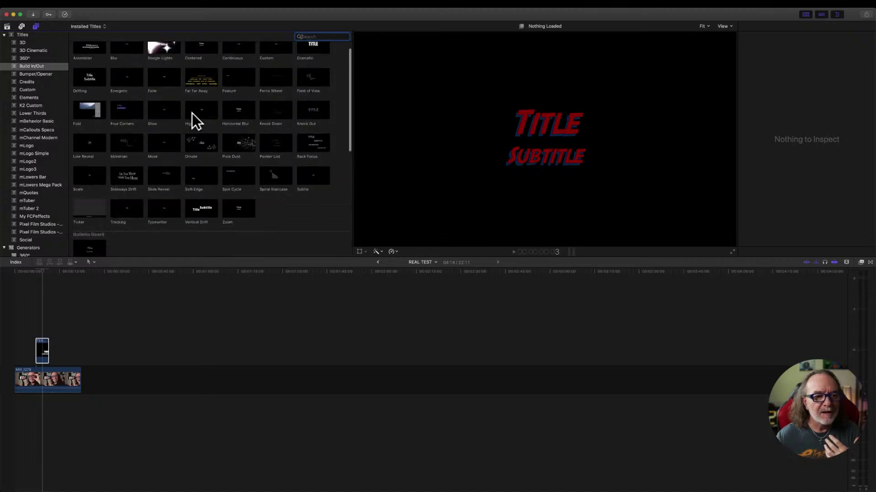